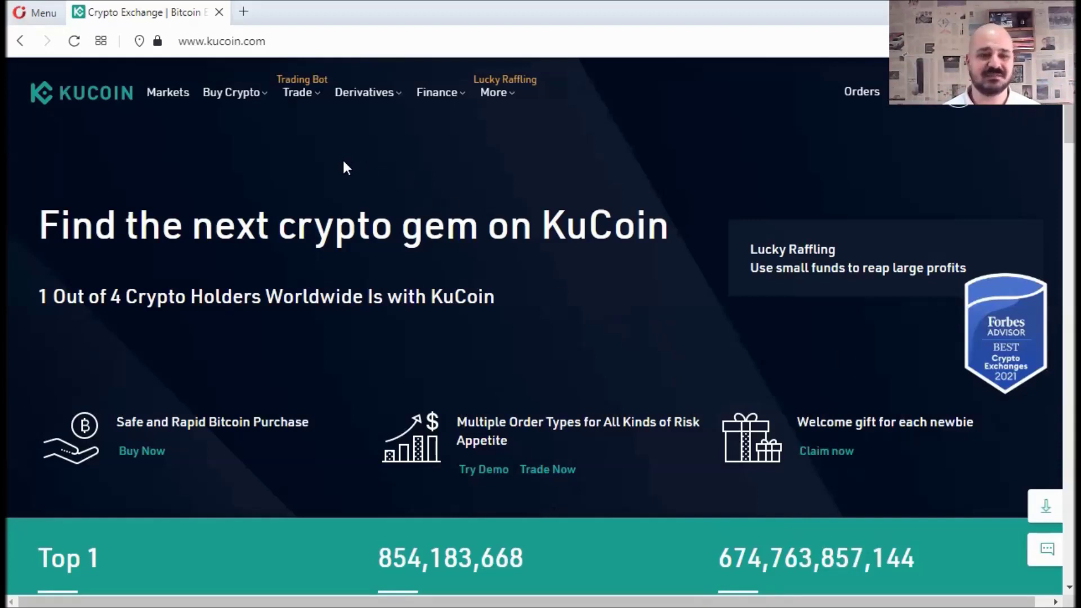
Step: Open the third-party crypto purchase page and preview buying USDT for 100 USD
mouse_move(304, 107)
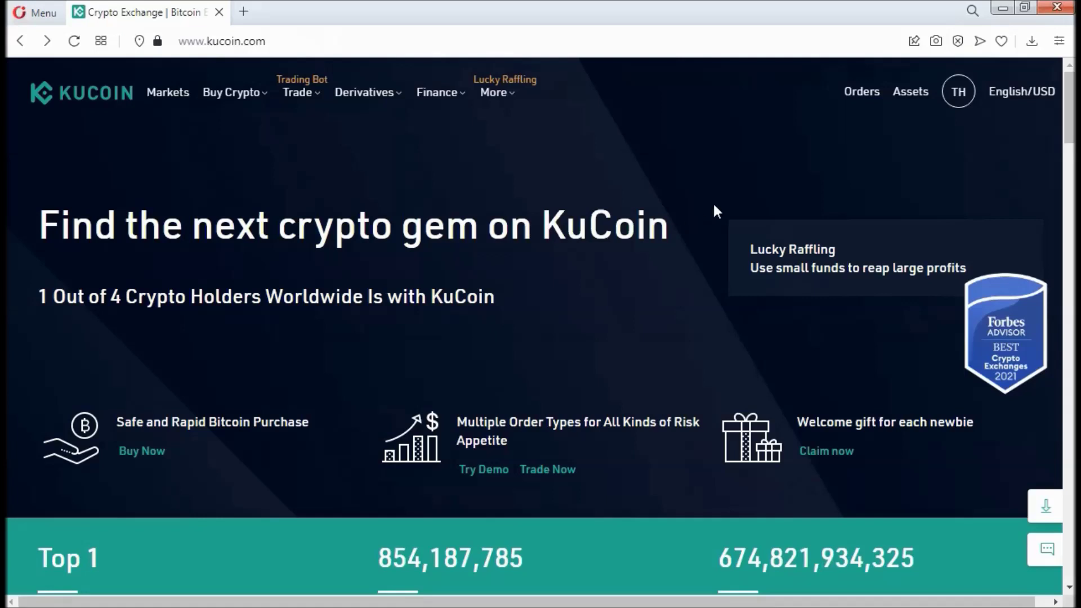
mouse_move(958, 96)
mouse_move(910, 94)
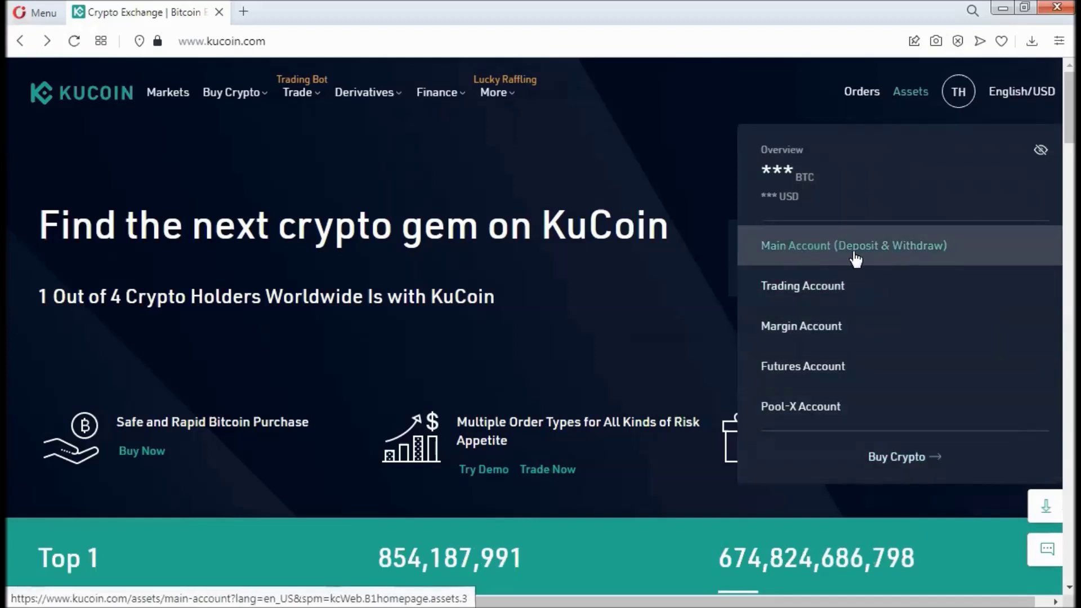
click(900, 468)
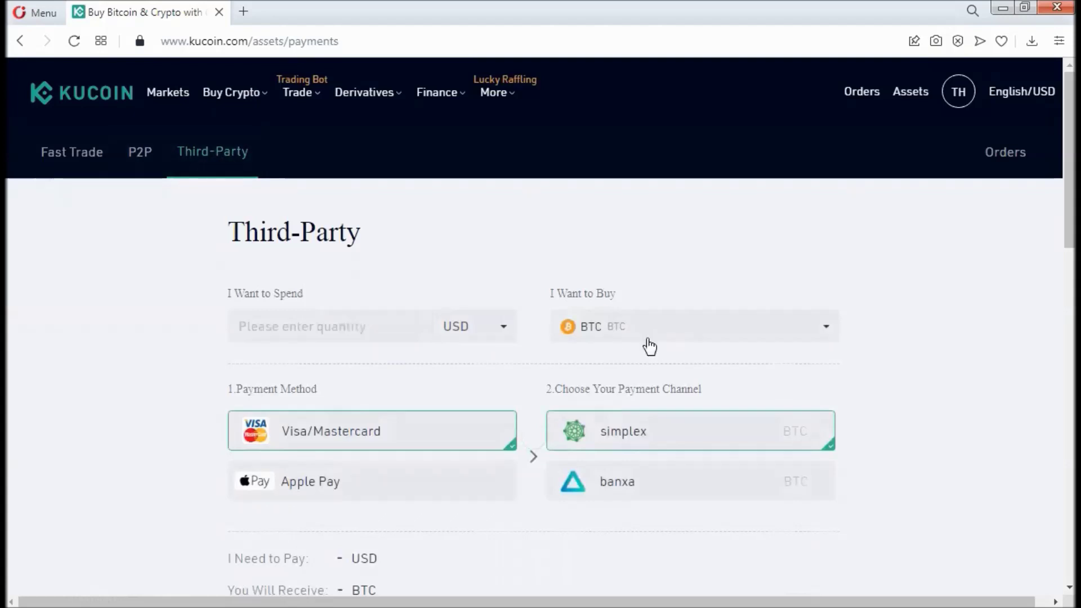
click(631, 336)
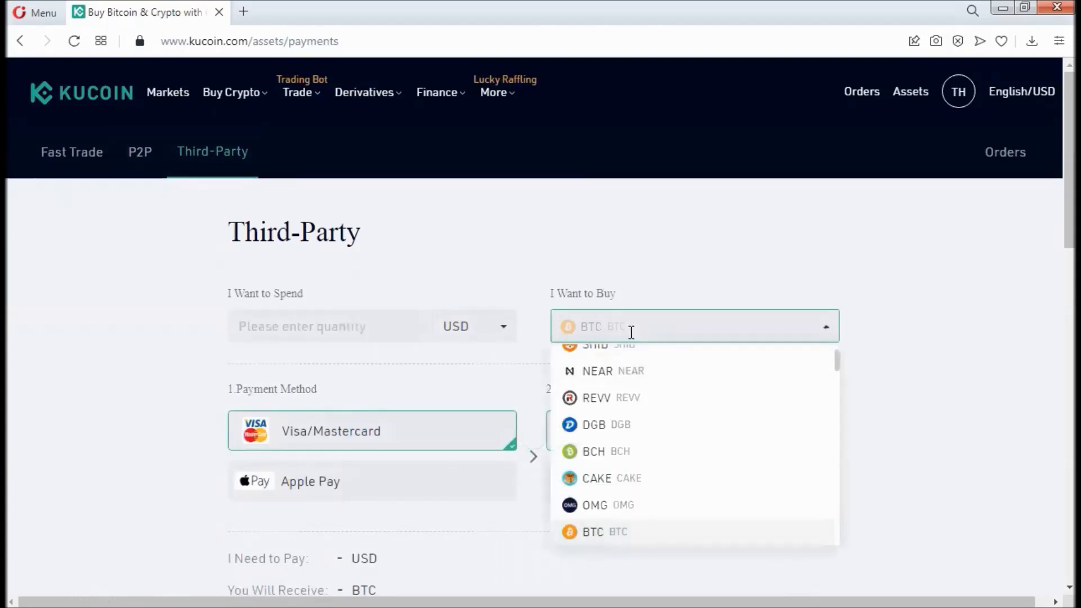
text(usd)
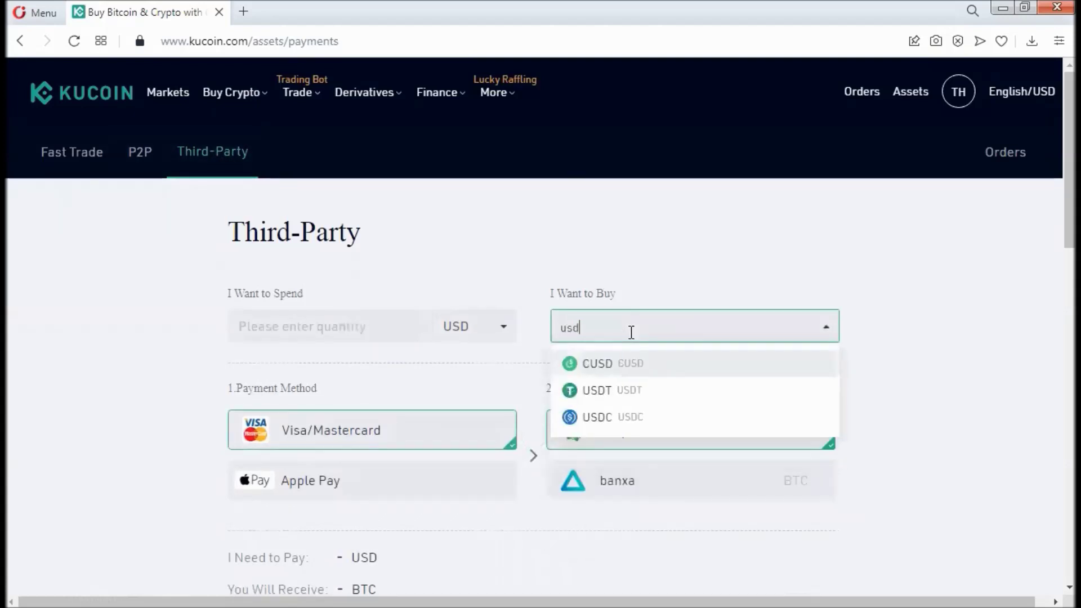
click(638, 390)
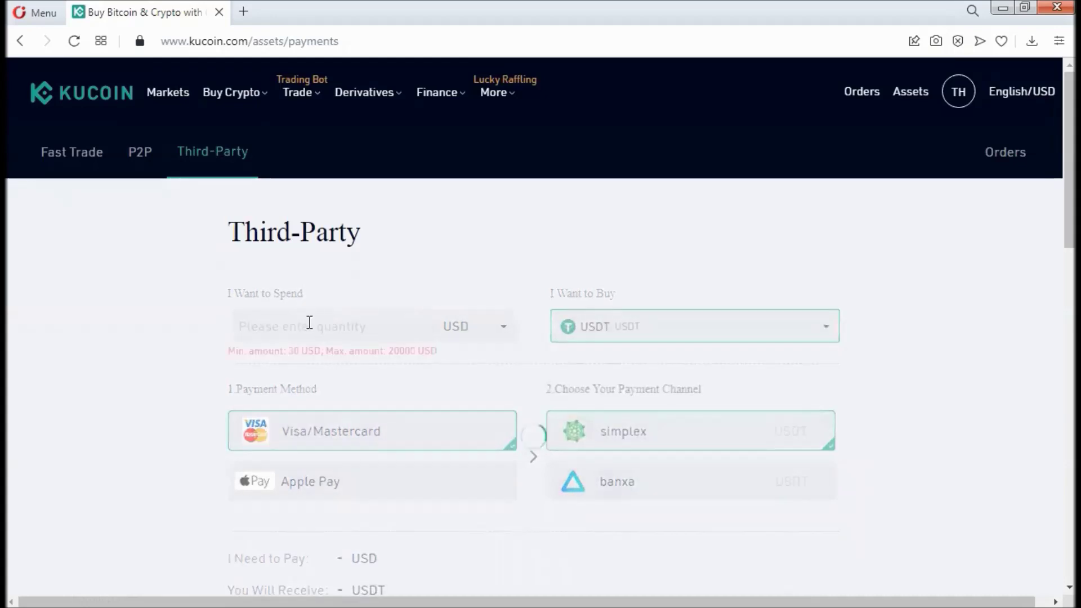
click(310, 323)
text(100)
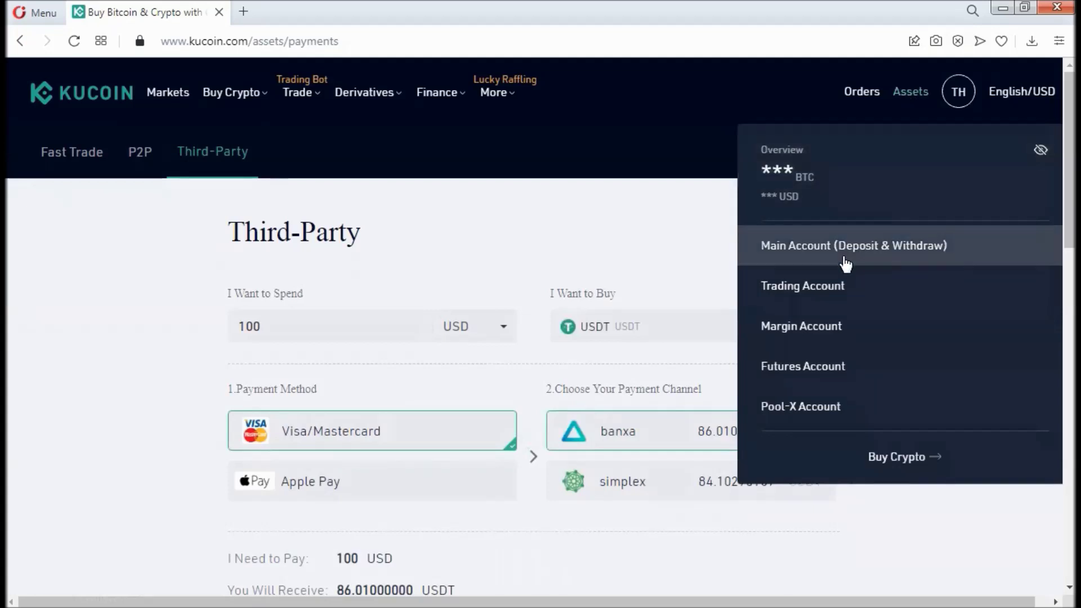
Step: Open the main account, search its coin list for usdt, and clear the search
click(811, 261)
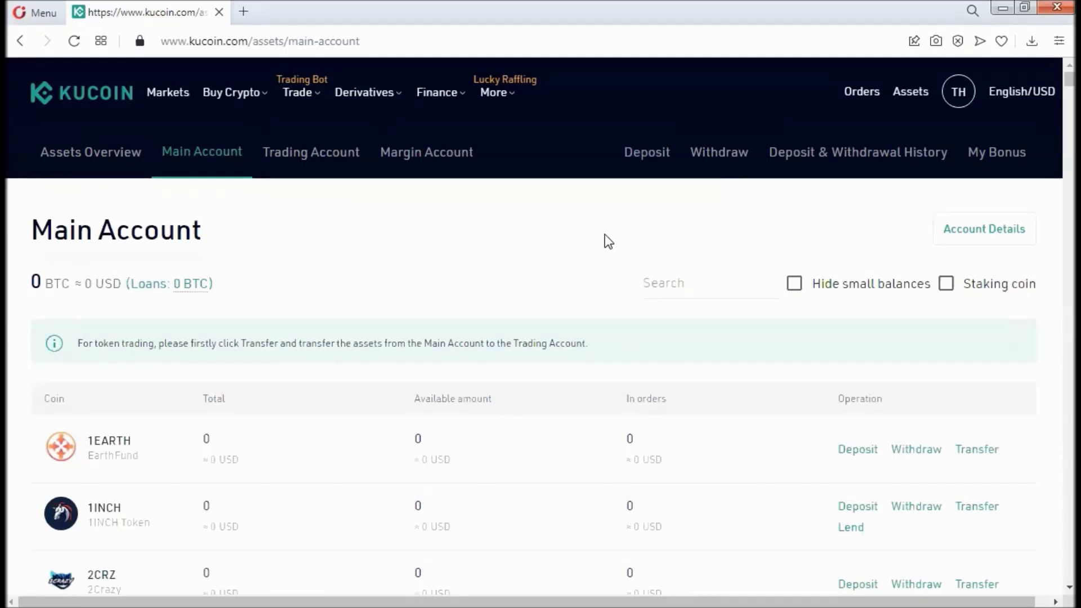
mouse_move(904, 96)
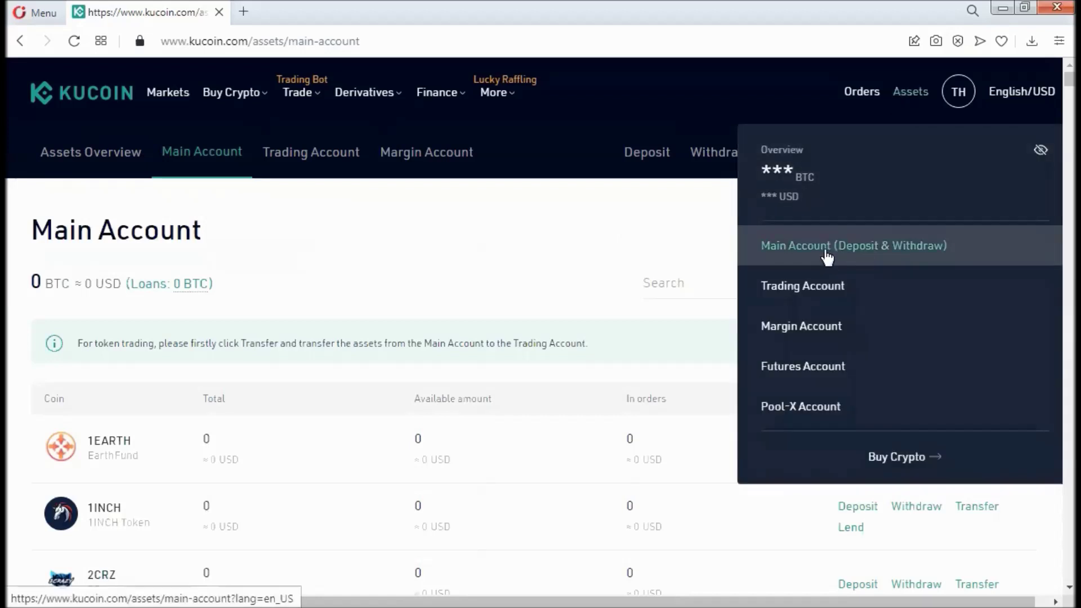
click(676, 292)
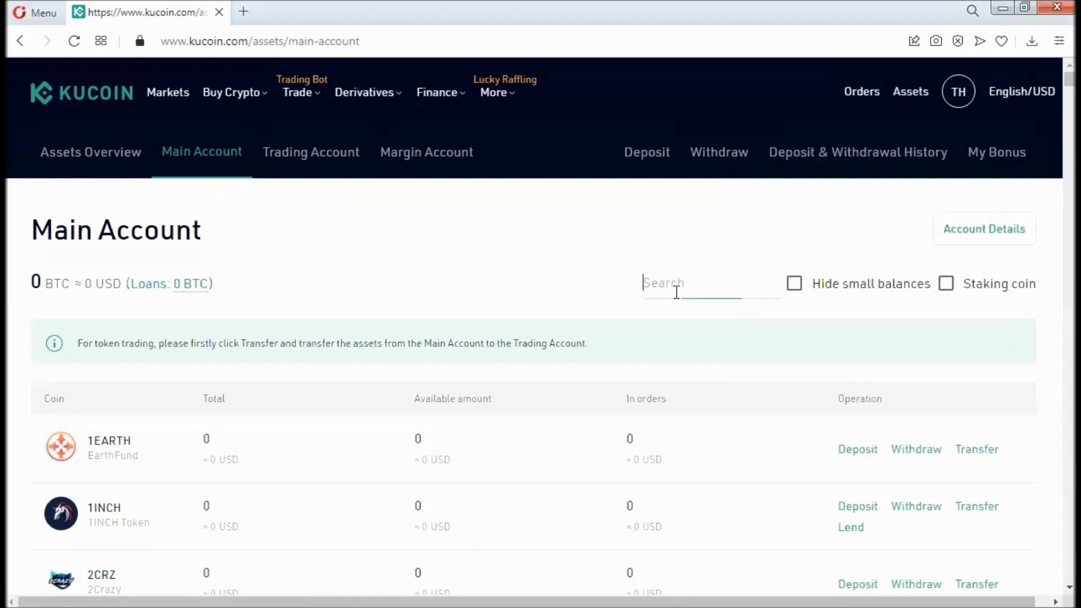
text(usdt)
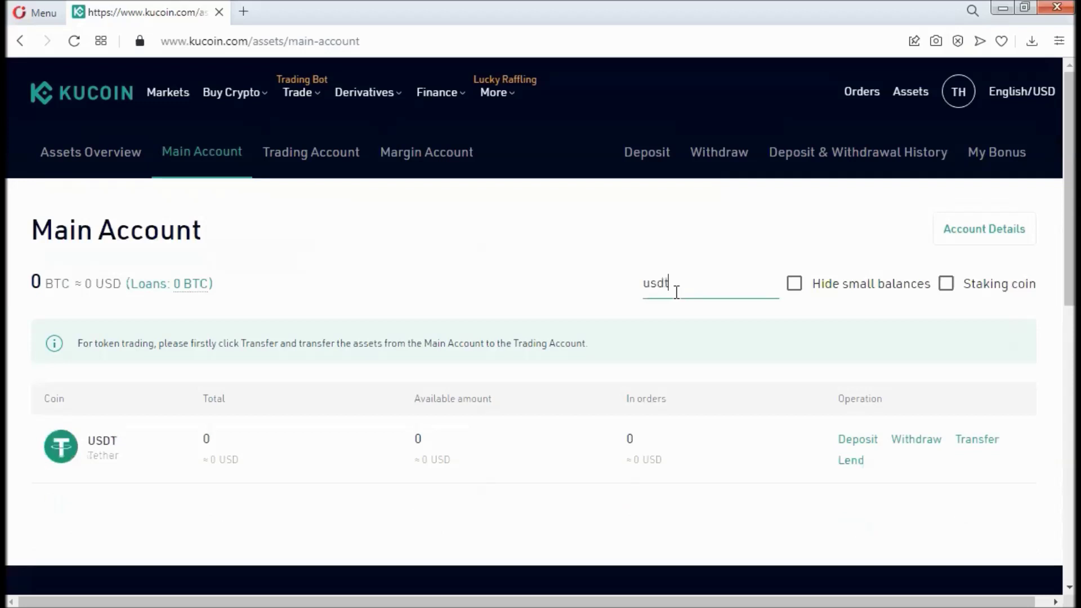
click(717, 285)
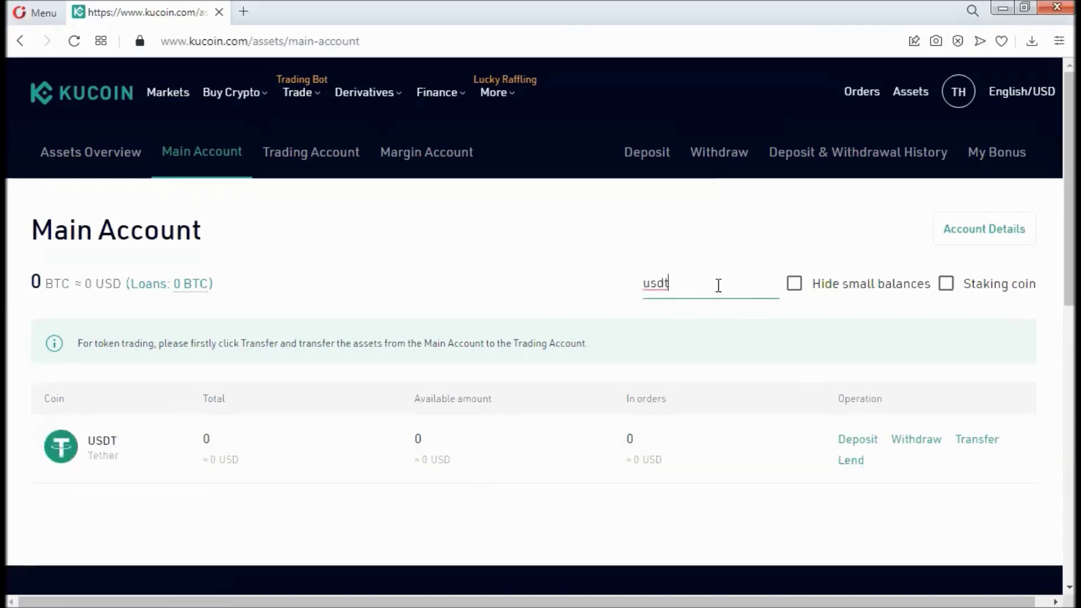
key(BackSpace)
key(BackSpace)
key(BackSpace)
key(BackSpace)
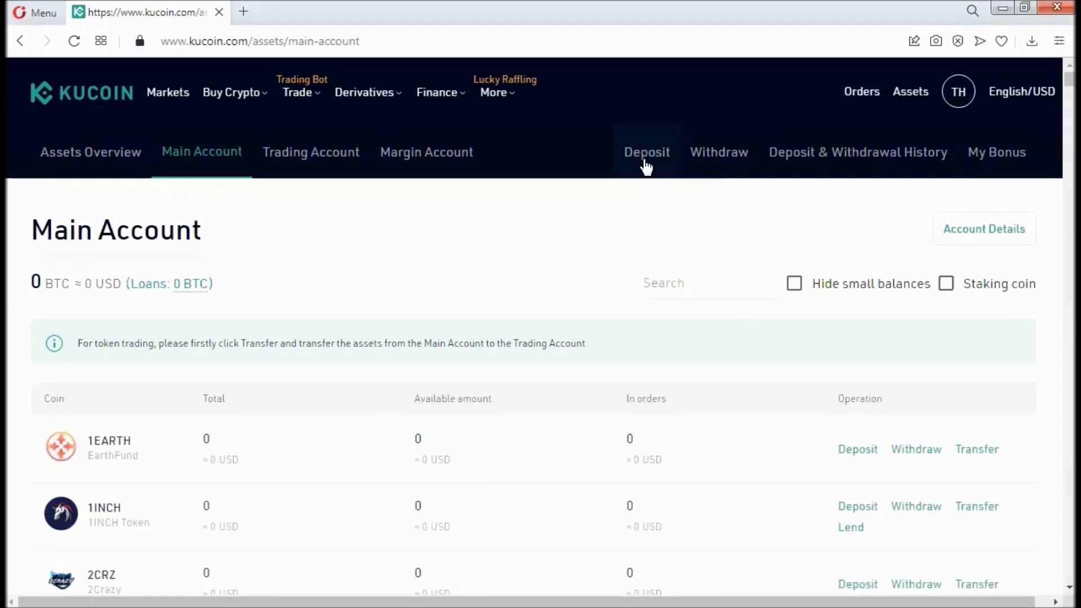
Step: Open the deposit page and choose USDT (Tether) as the cryptocurrency
click(651, 168)
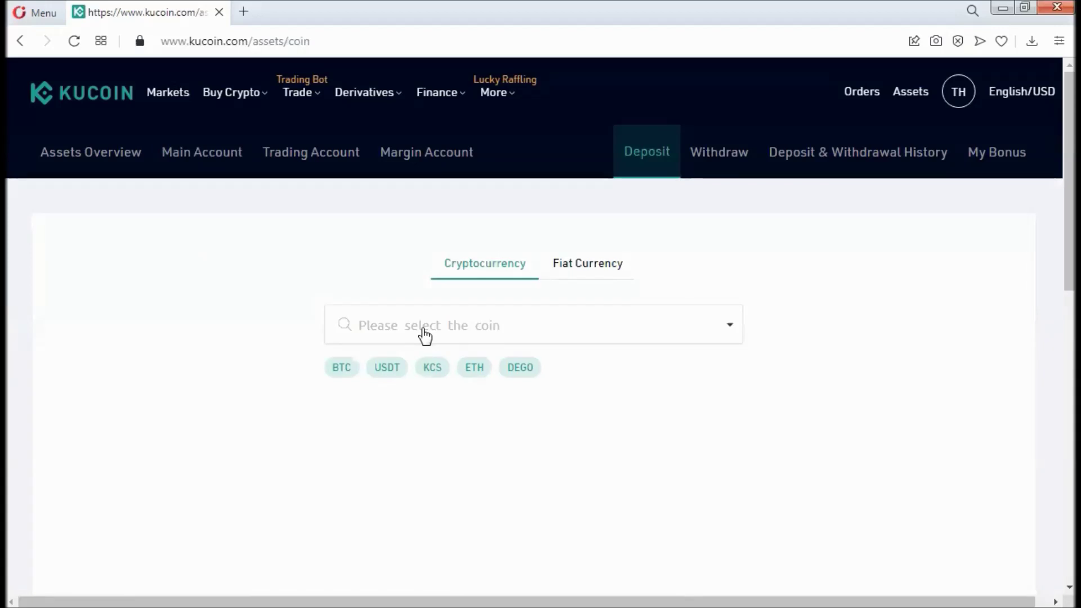
click(426, 336)
text(usdy)
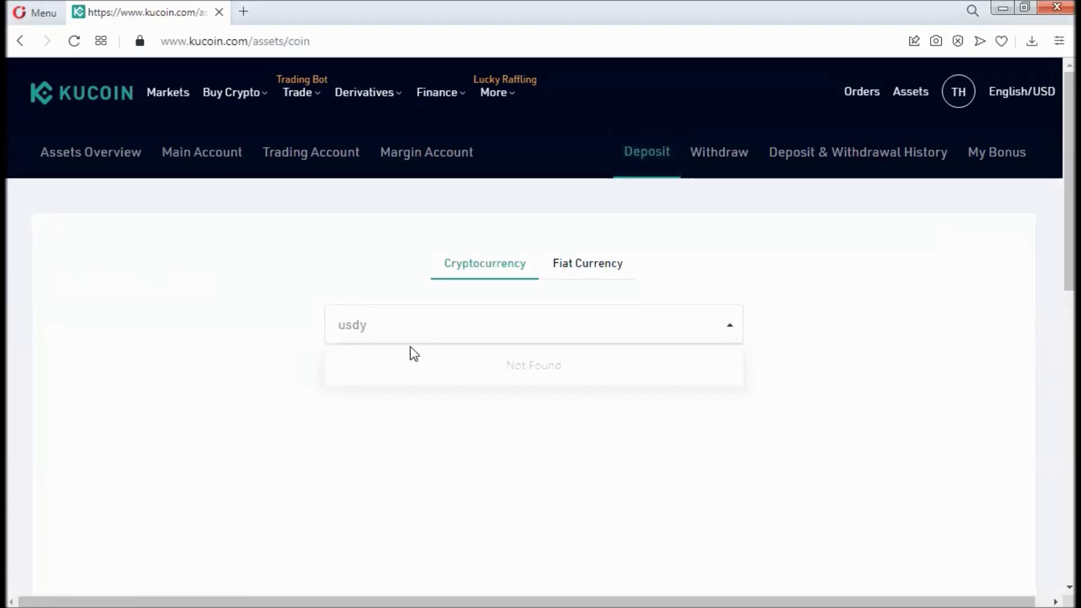
key(BackSpace)
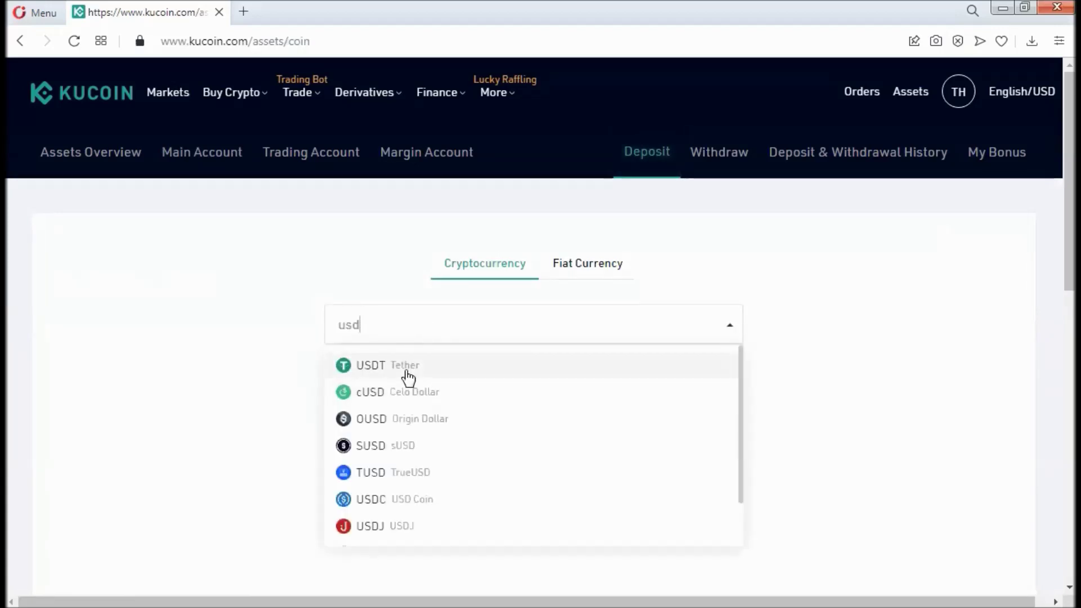
click(506, 364)
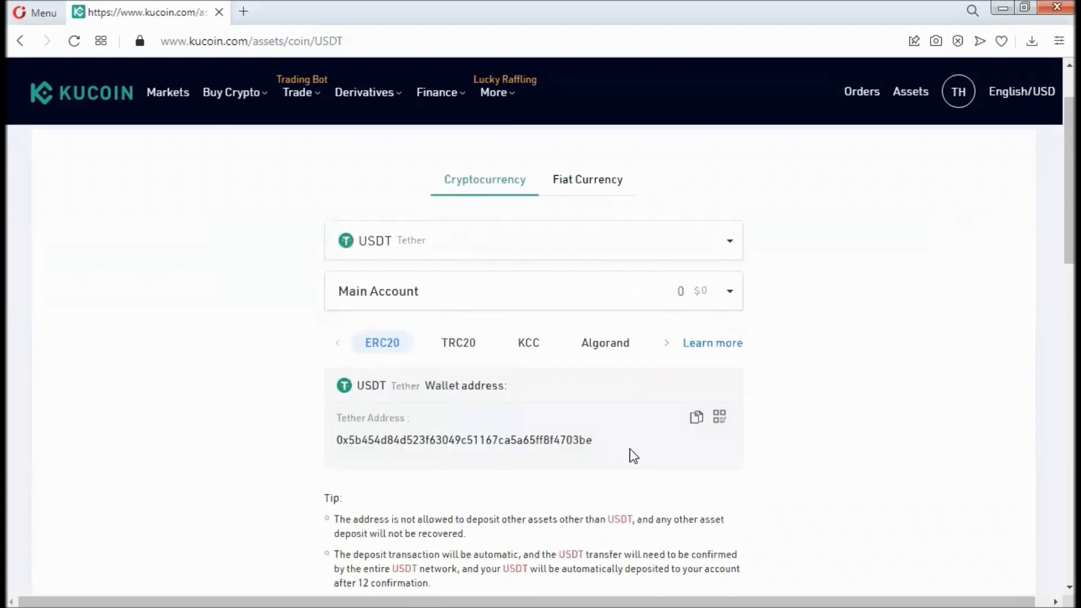
Step: Highlight the full ERC20 wallet address for USDT, and clear the selection
drag(634, 456, 532, 446)
click(512, 488)
drag(606, 447, 338, 443)
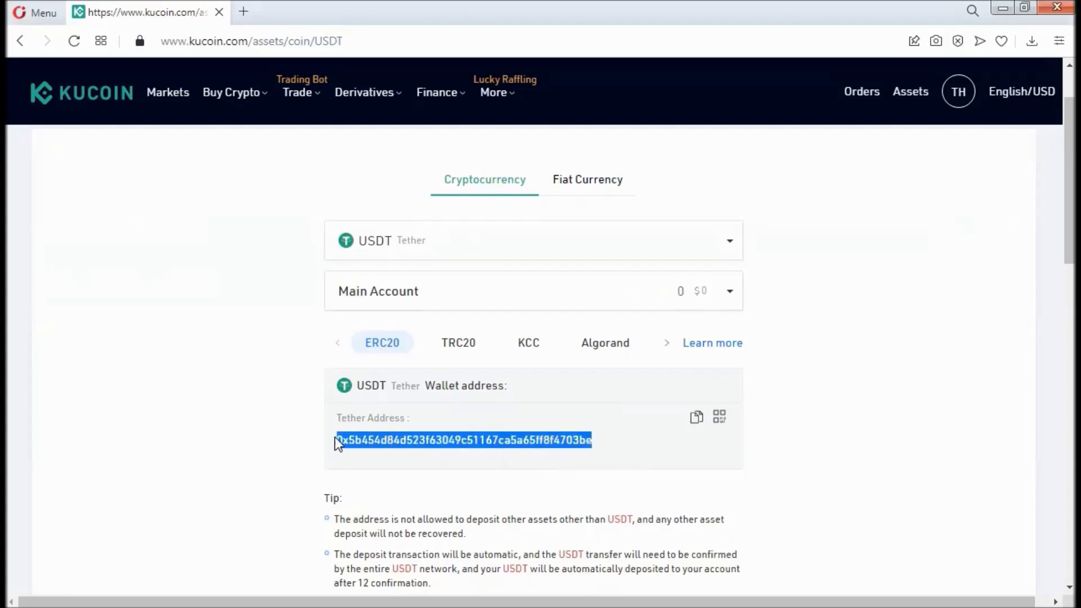
click(459, 478)
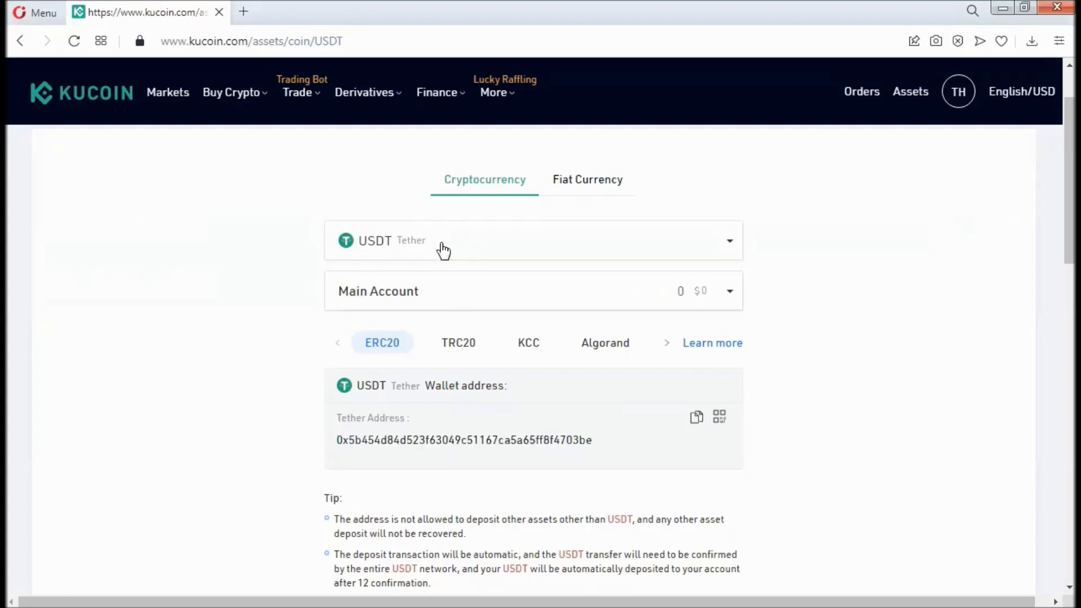
Step: Switch the deposit coin to BTC to view its wallet address, and return to USDT
click(442, 243)
text(btc)
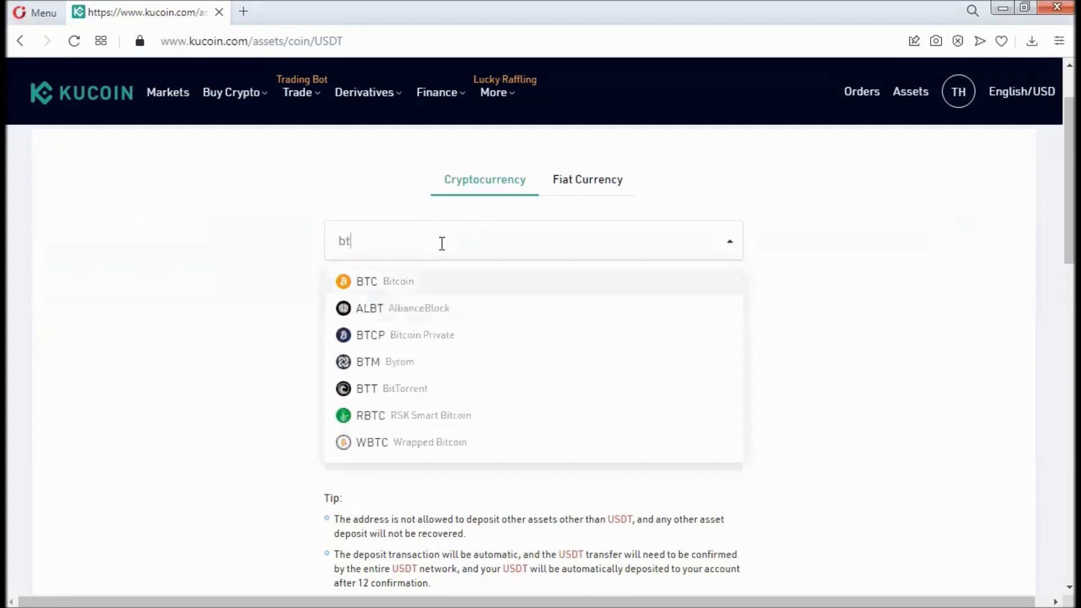
click(455, 279)
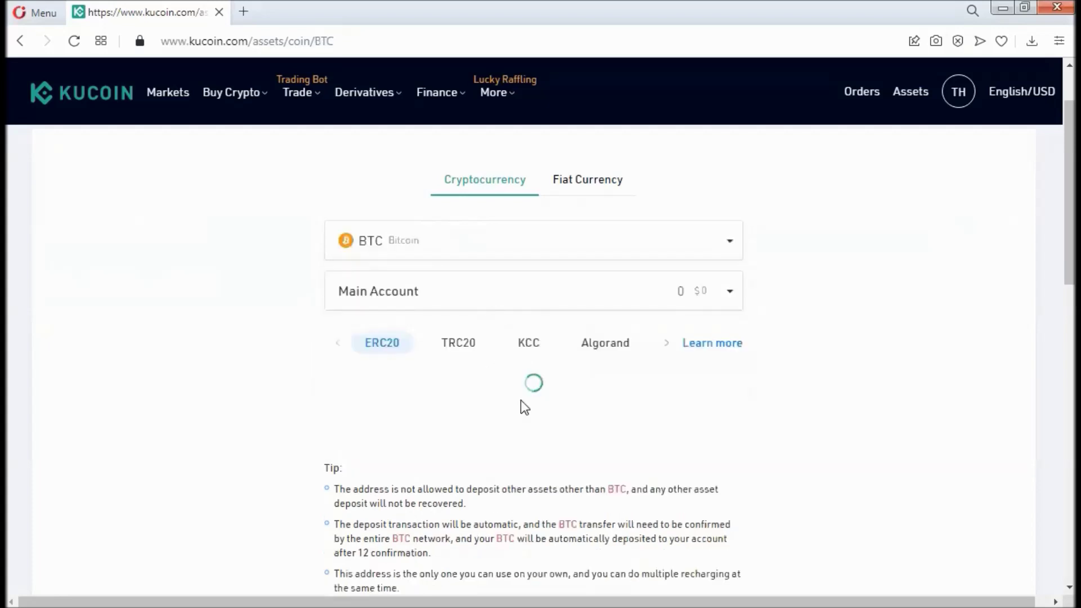
scroll(565, 504, down, 2)
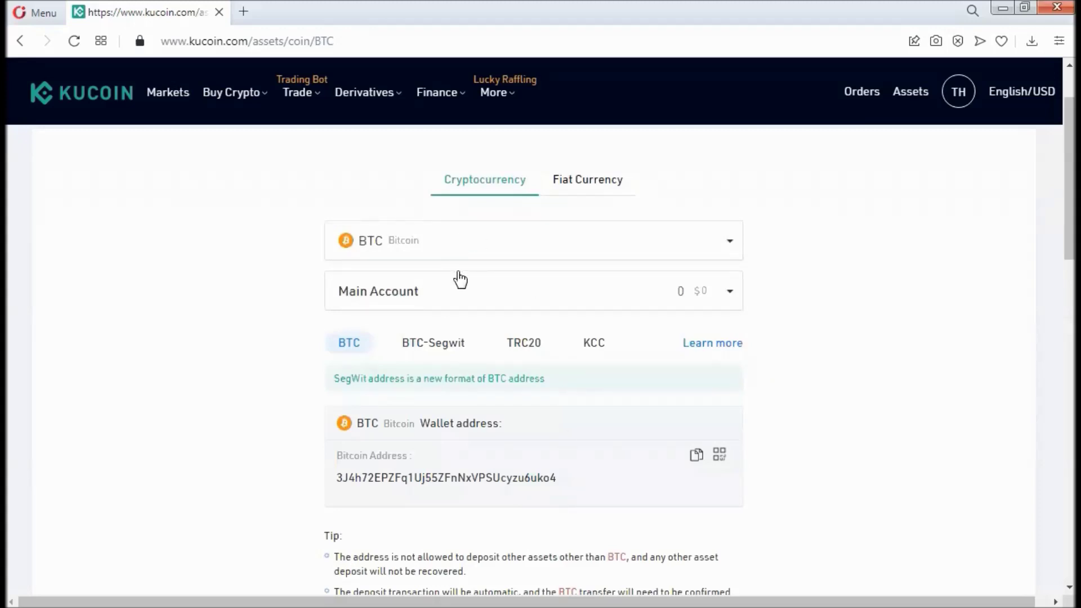
click(461, 276)
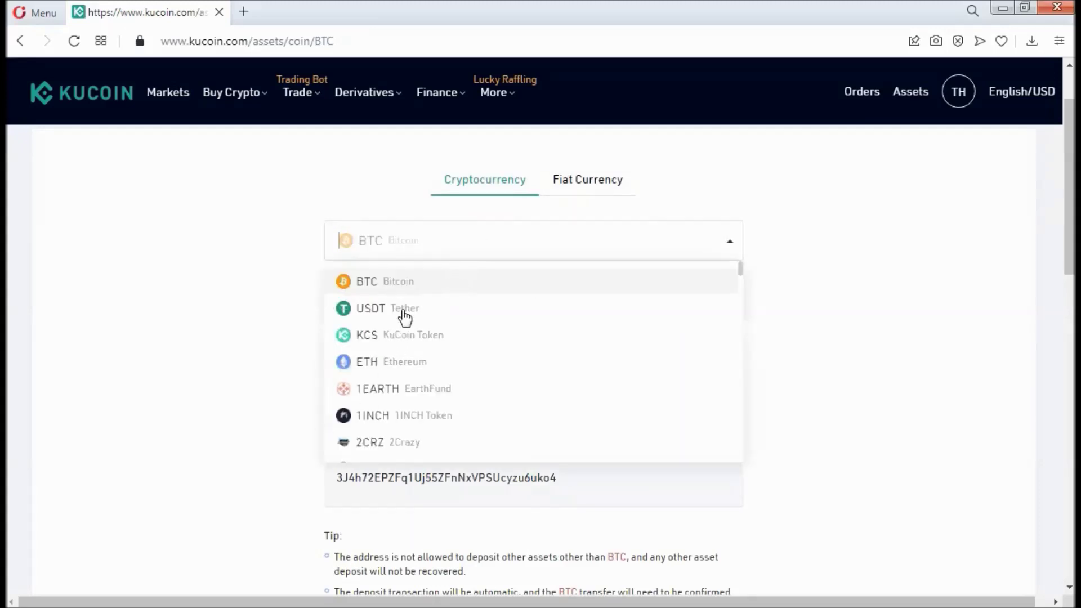
click(454, 320)
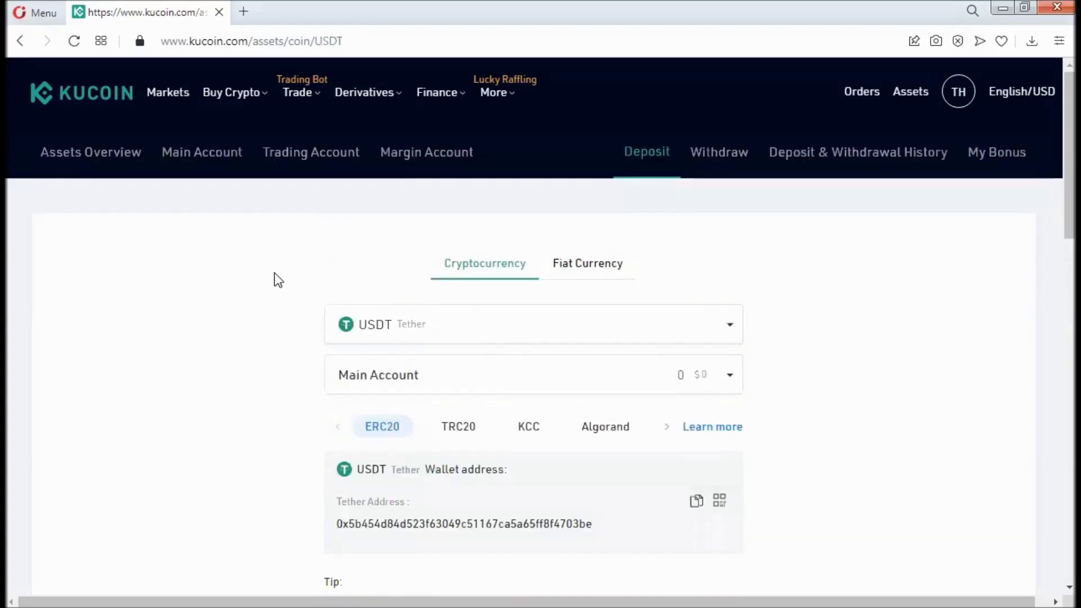
Step: Highlight the last four characters of the ERC20 Tether deposit address
mouse_move(296, 95)
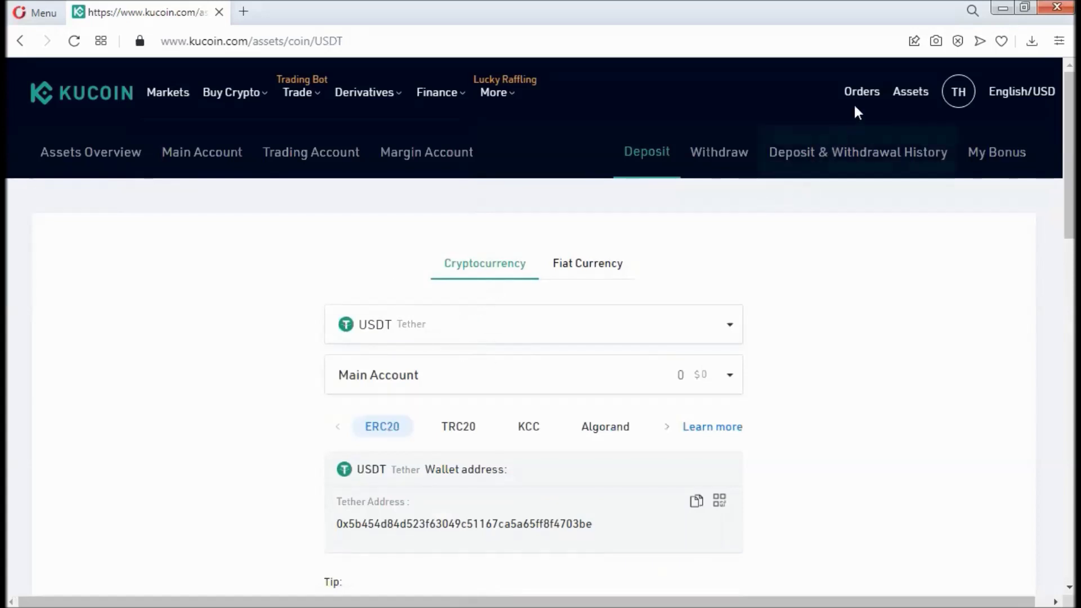
scroll(430, 405, down, 2)
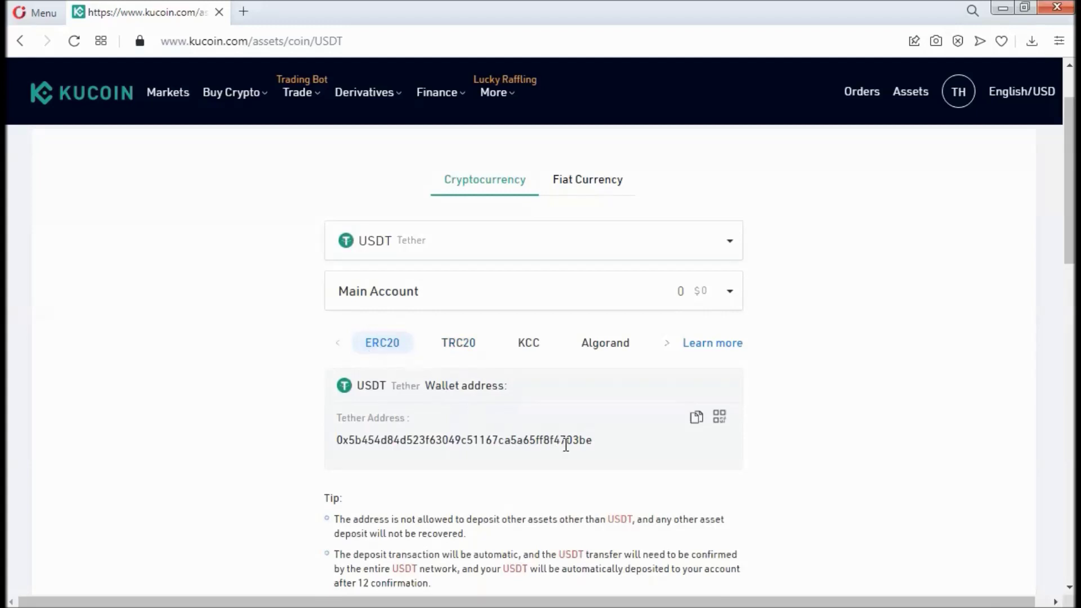
drag(567, 439, 592, 441)
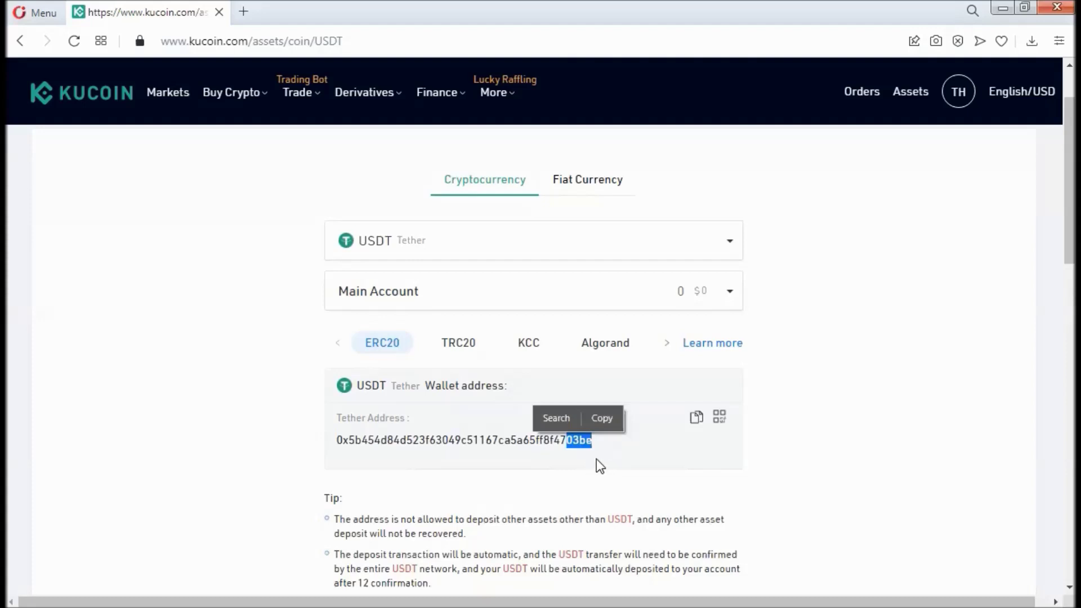
Step: Select TRC20 as the USDT deposit network and check the last four characters of its address
click(461, 352)
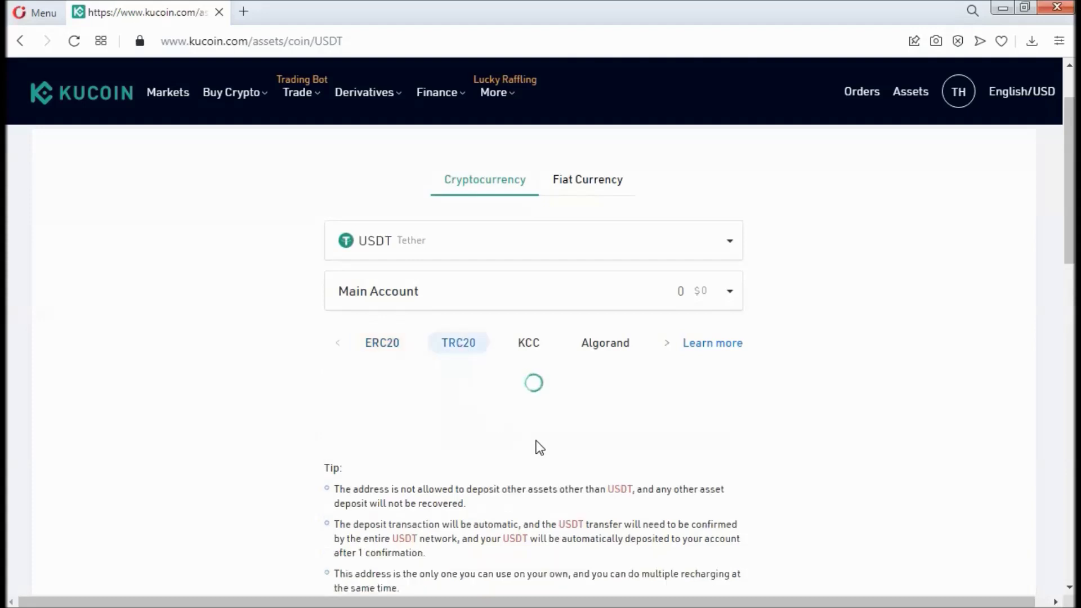
drag(533, 440, 565, 440)
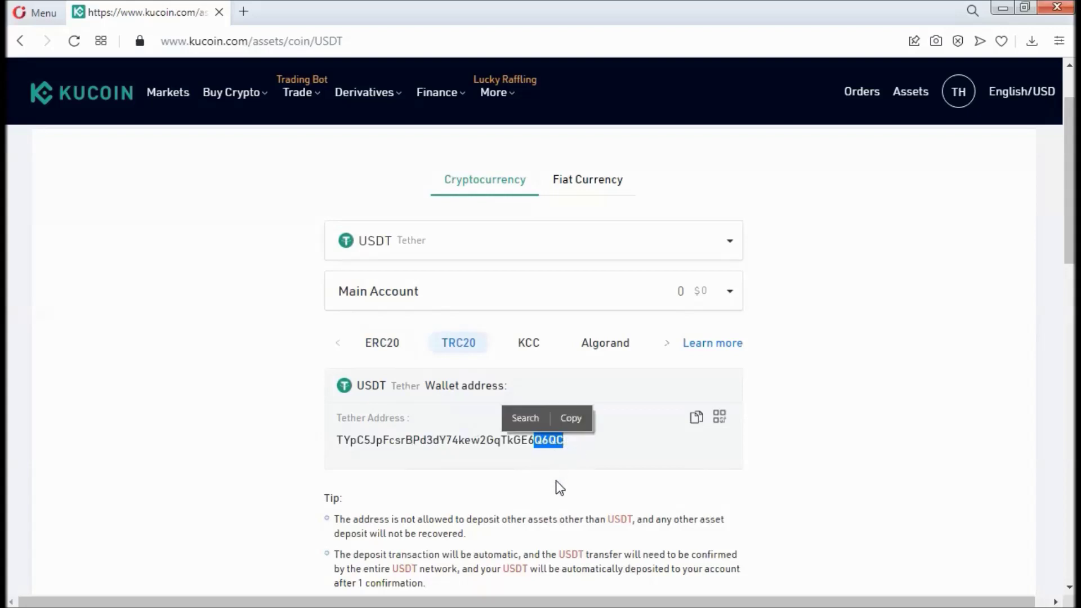
click(573, 482)
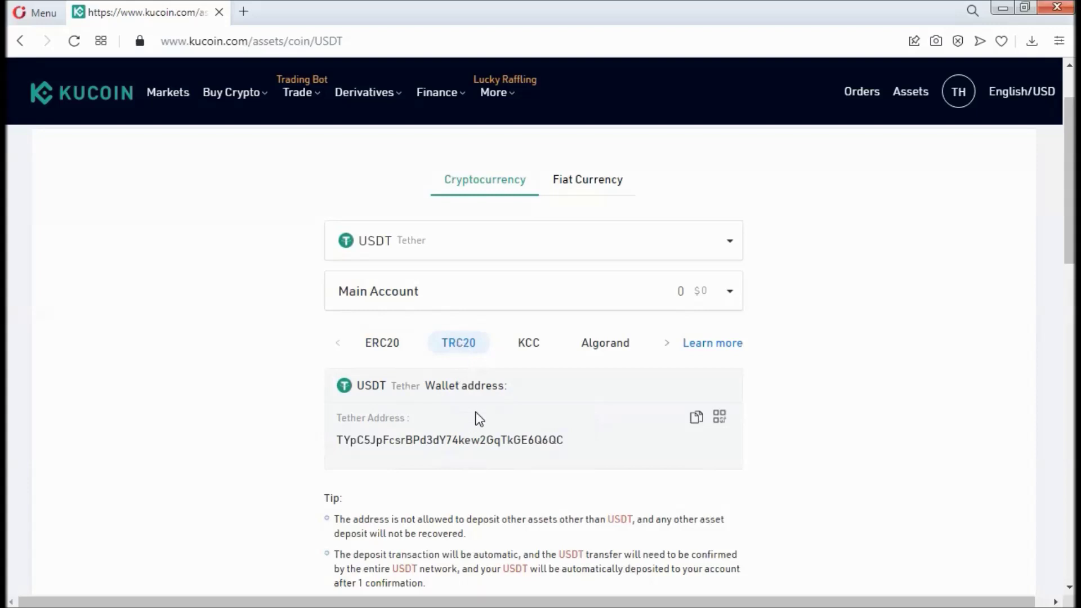
Step: Copy the TRC20 Tether wallet address for the deposit
drag(570, 441, 336, 441)
click(538, 466)
click(697, 418)
mouse_move(963, 97)
mouse_move(308, 101)
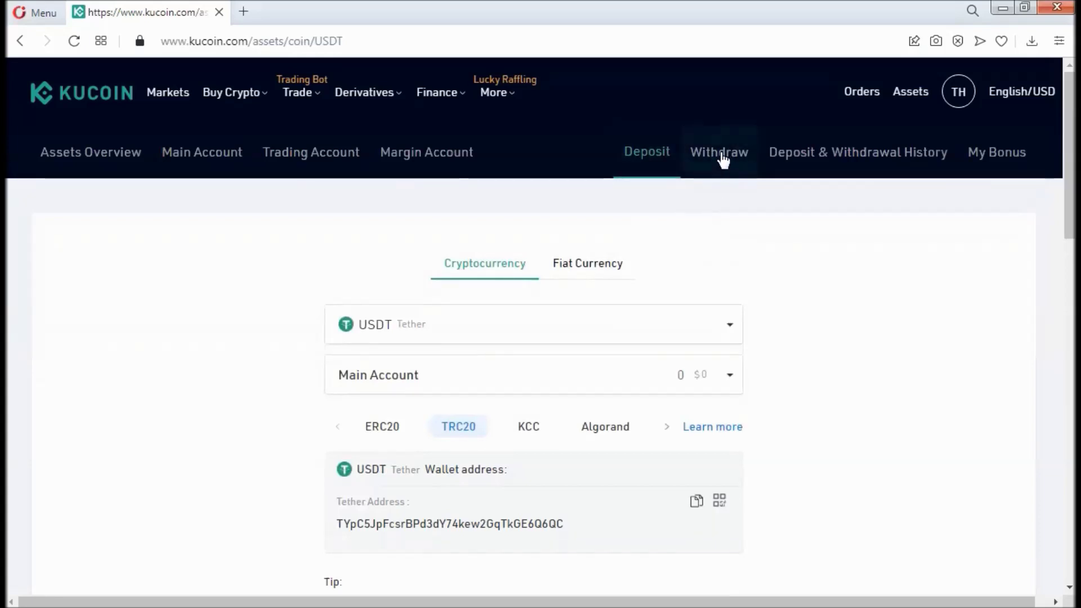
scroll(702, 235, down, 3)
click(697, 335)
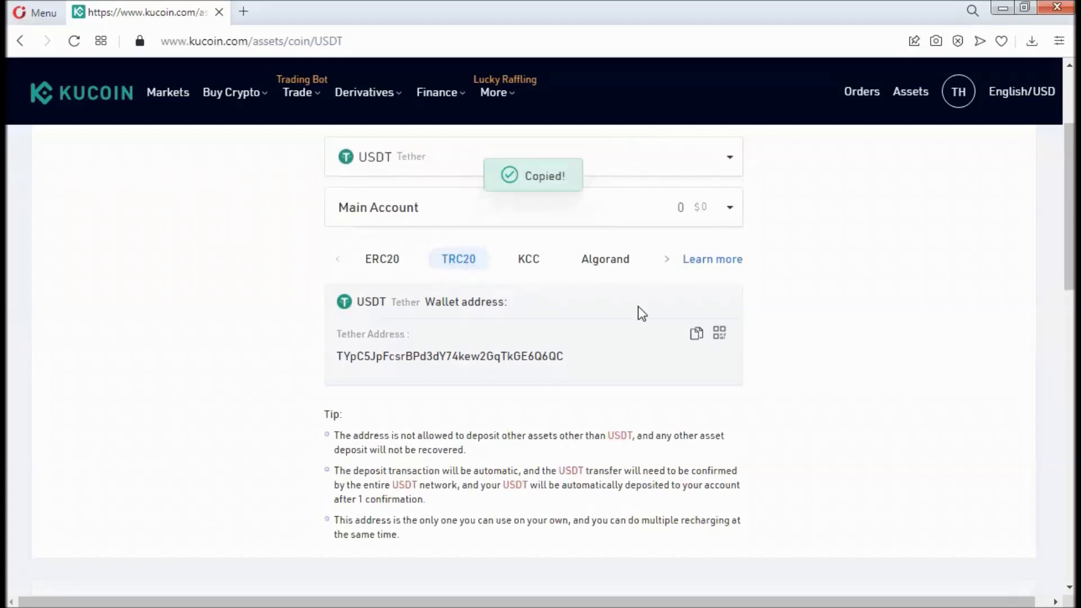
Step: Open the main account and check the USDT balance in its coin list
scroll(548, 309, up, 3)
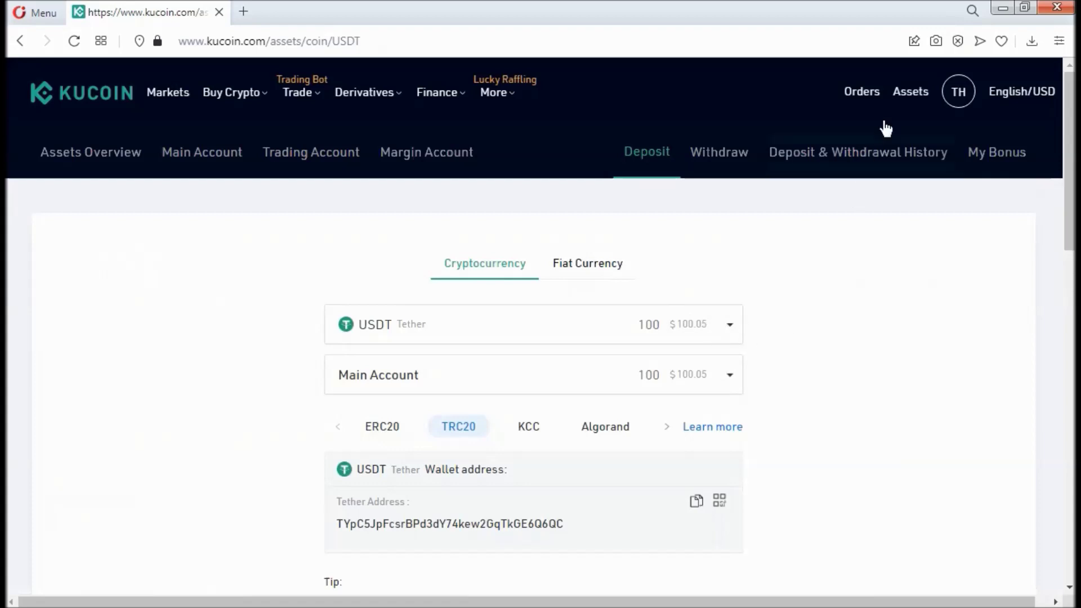
mouse_move(905, 91)
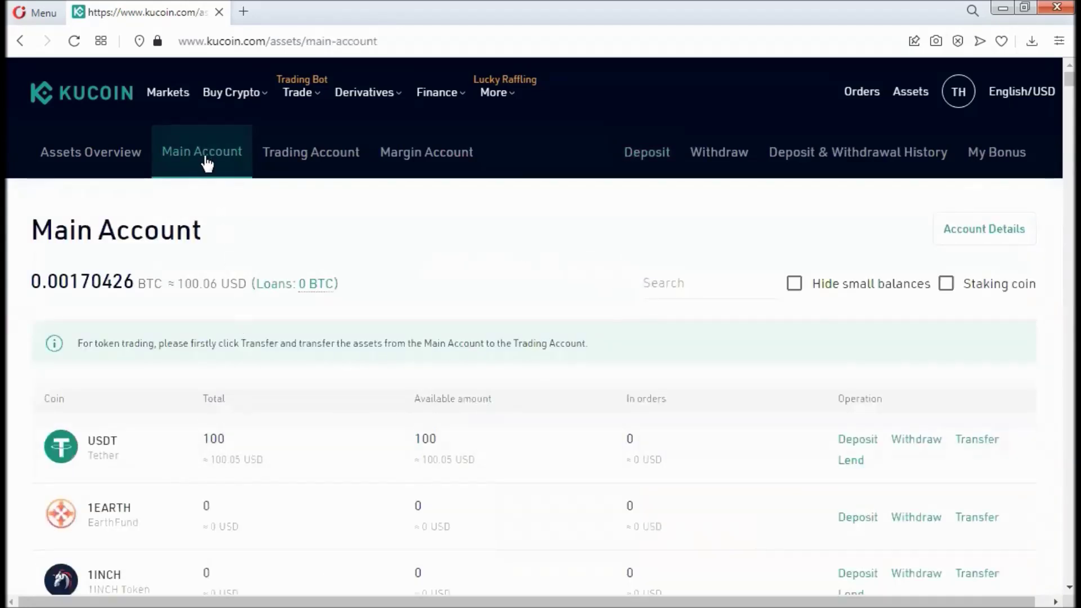
scroll(272, 330, down, 5)
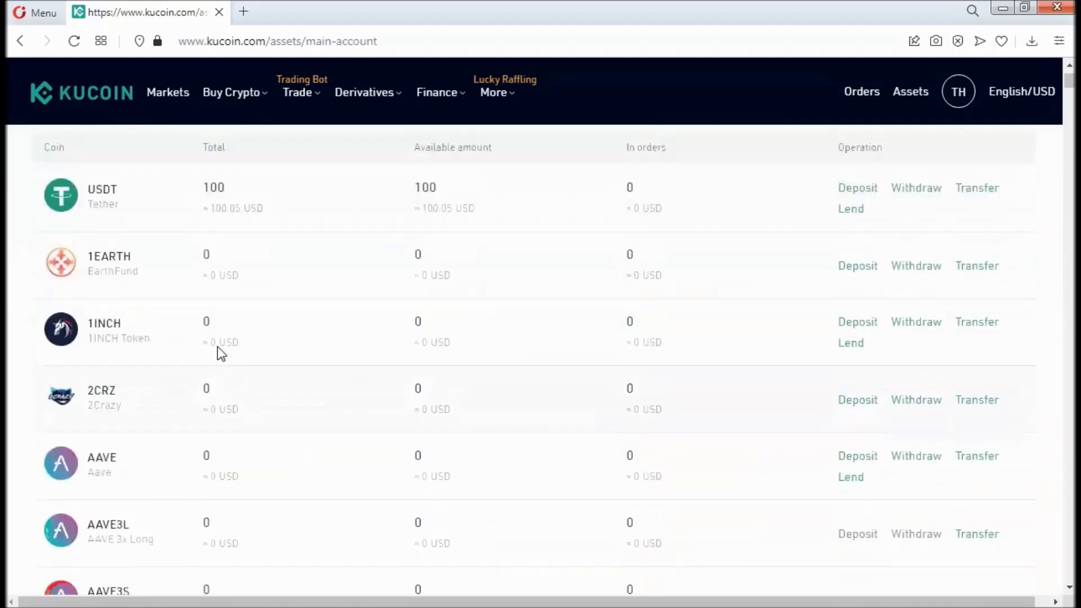
Step: Hide small balances in the main account's coin list
scroll(212, 398, down, 8)
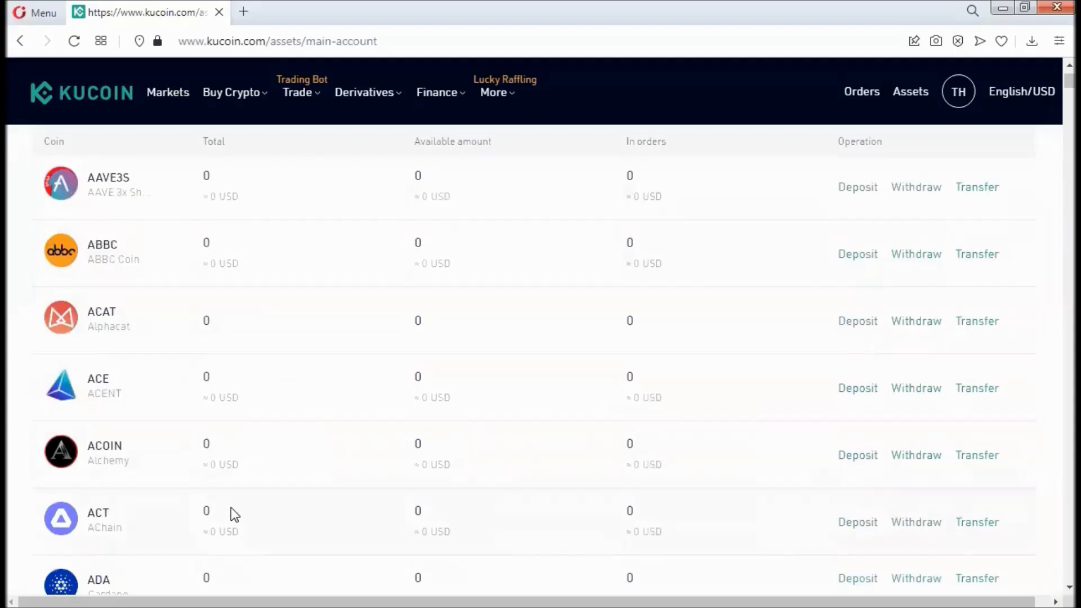
scroll(241, 508, up, 12)
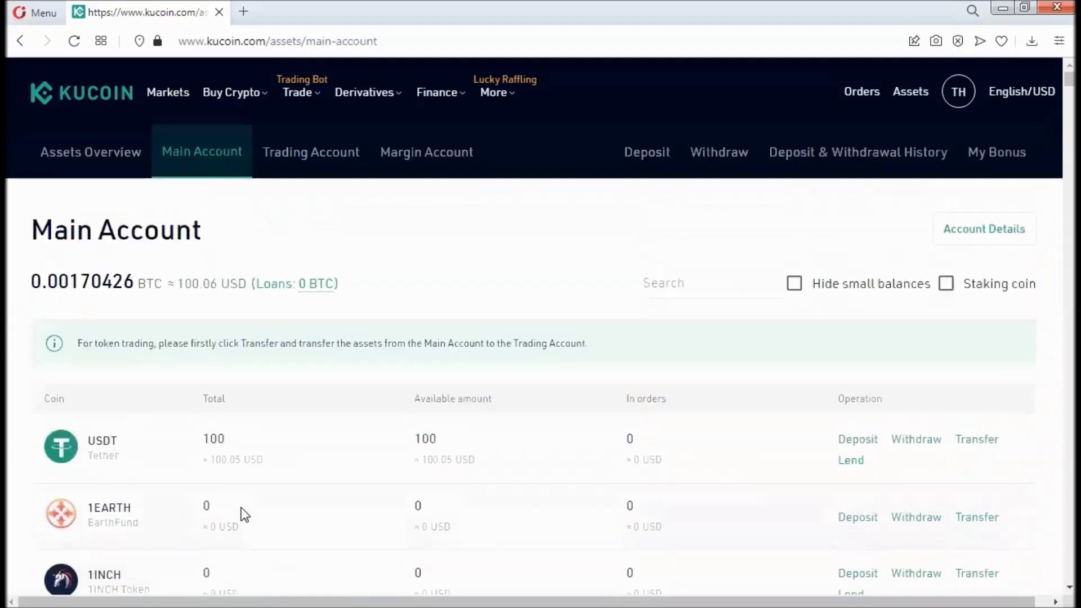
click(830, 288)
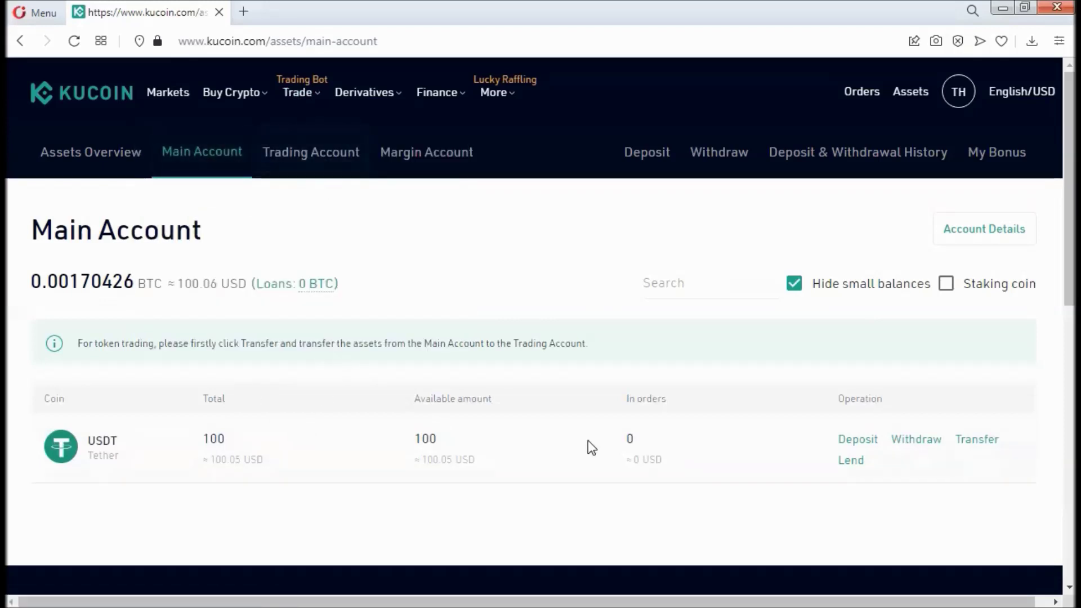
Step: Transfer 30 USDT from the Main Account to the Trading Account
click(976, 443)
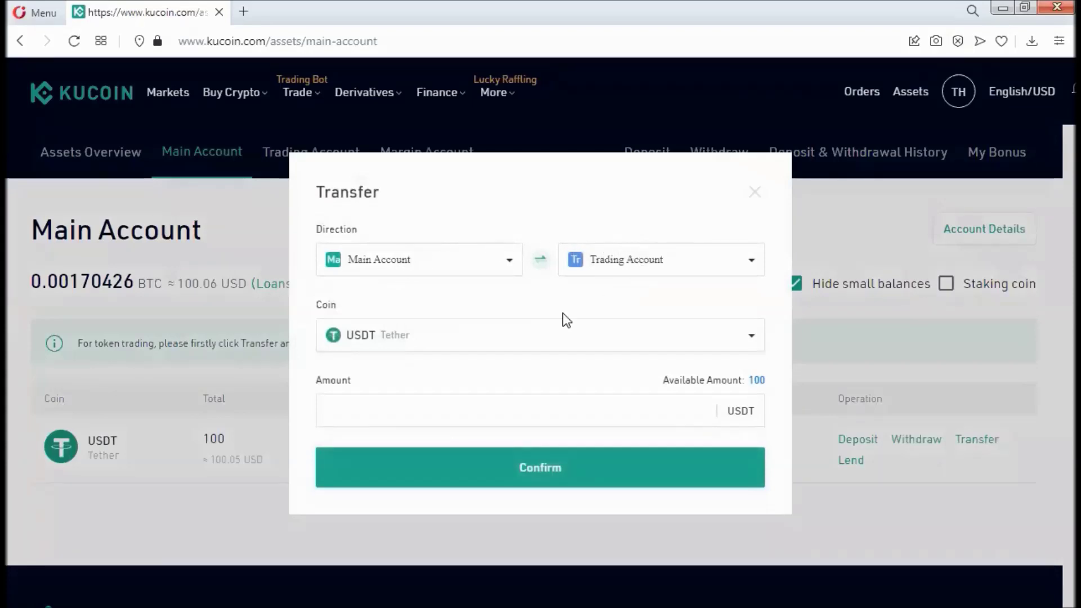
click(362, 415)
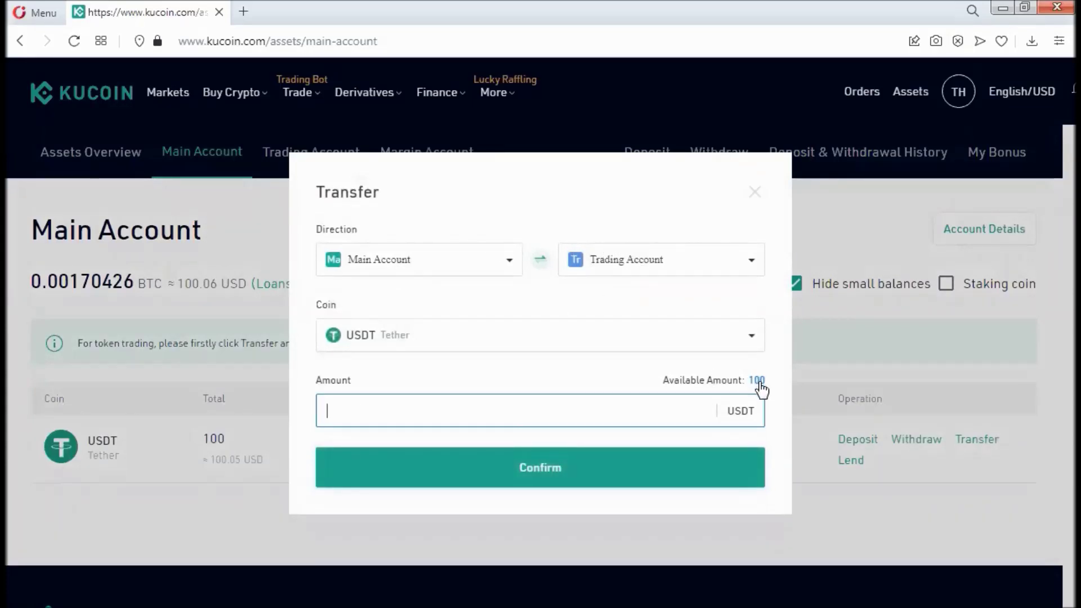
text(30)
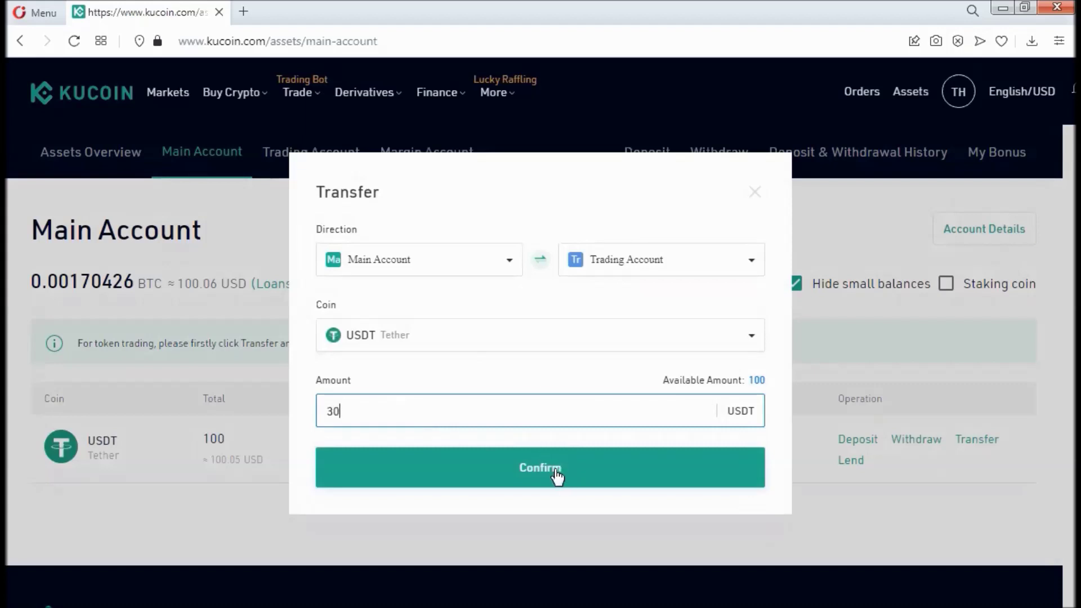
click(556, 476)
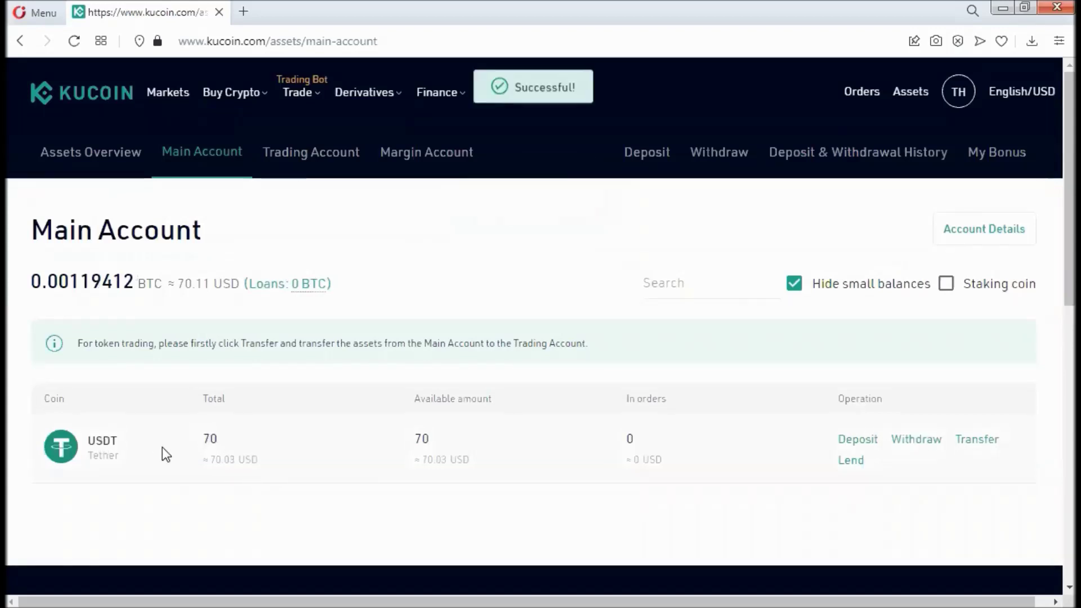
Step: Open the trading account and check its USDT balance, with small balances hidden and with all coins shown
click(294, 160)
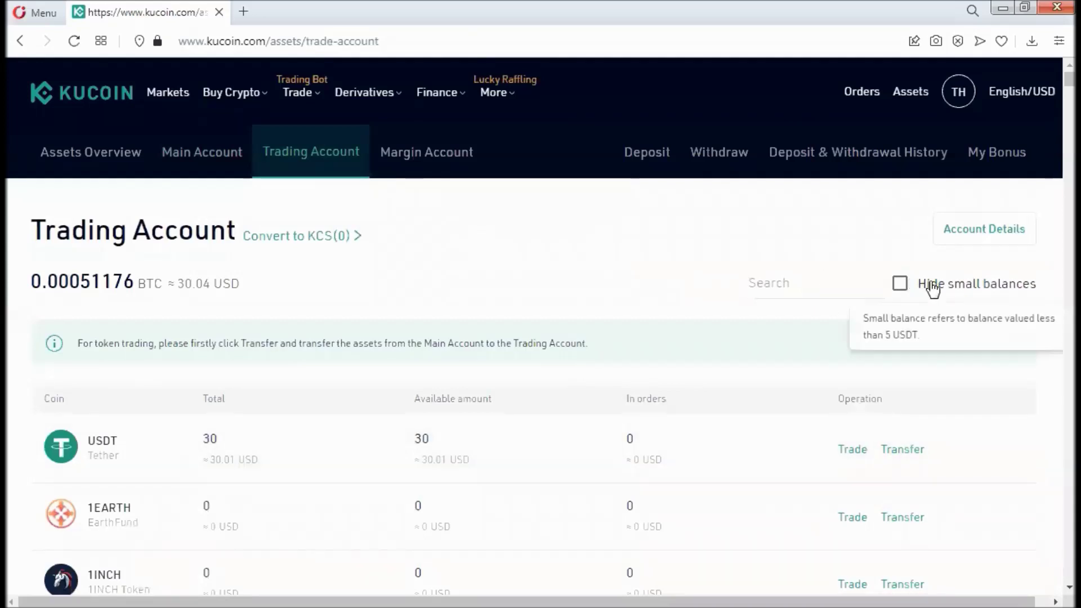
click(900, 283)
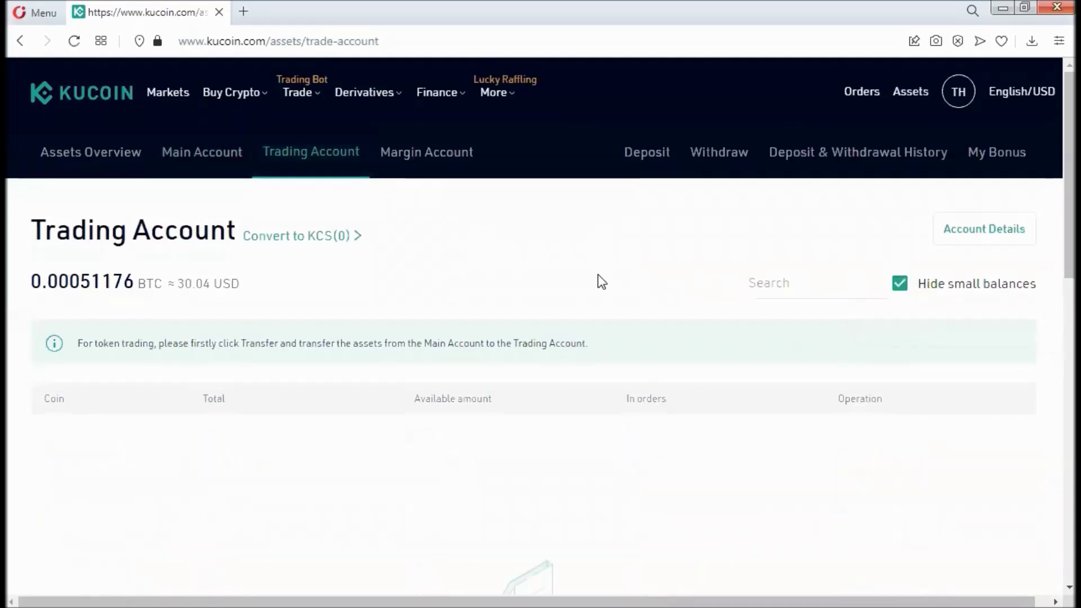
click(910, 284)
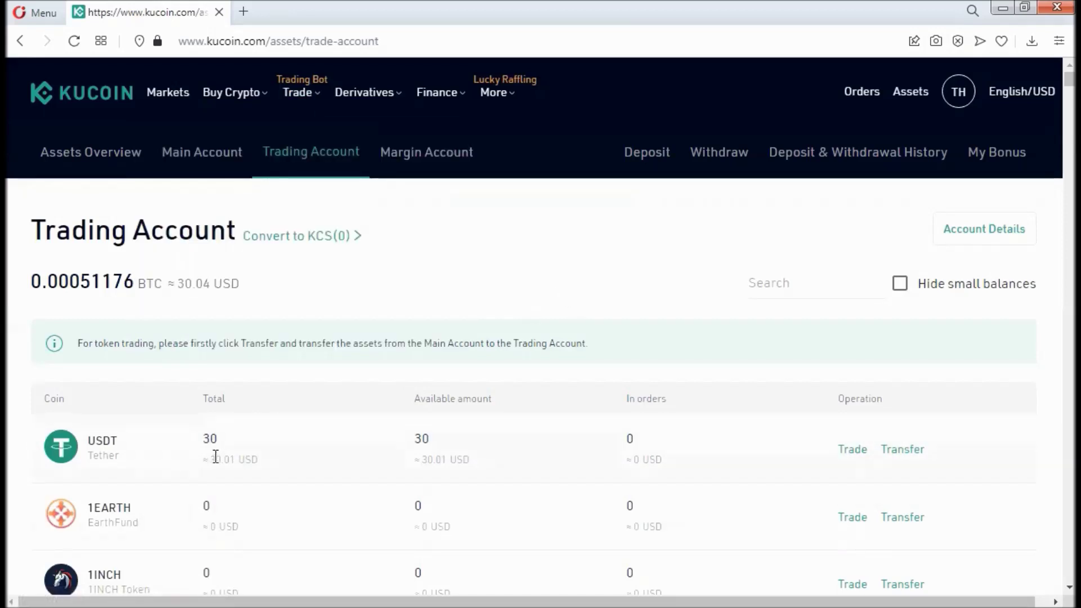
Step: Inspect the form for transferring USDT from the Trading Account back to the Main Account
click(901, 450)
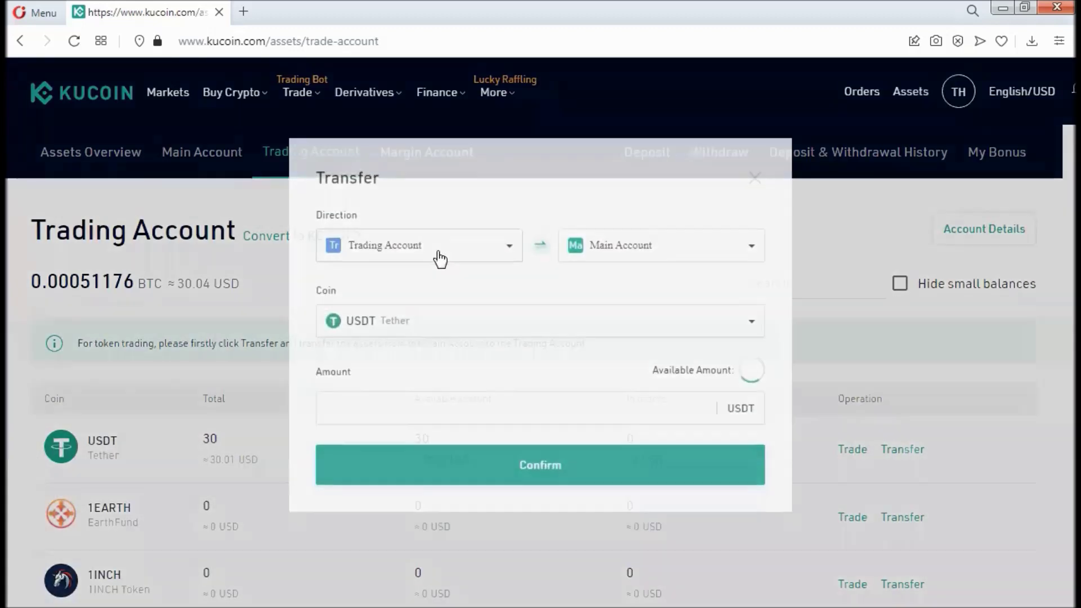
click(786, 183)
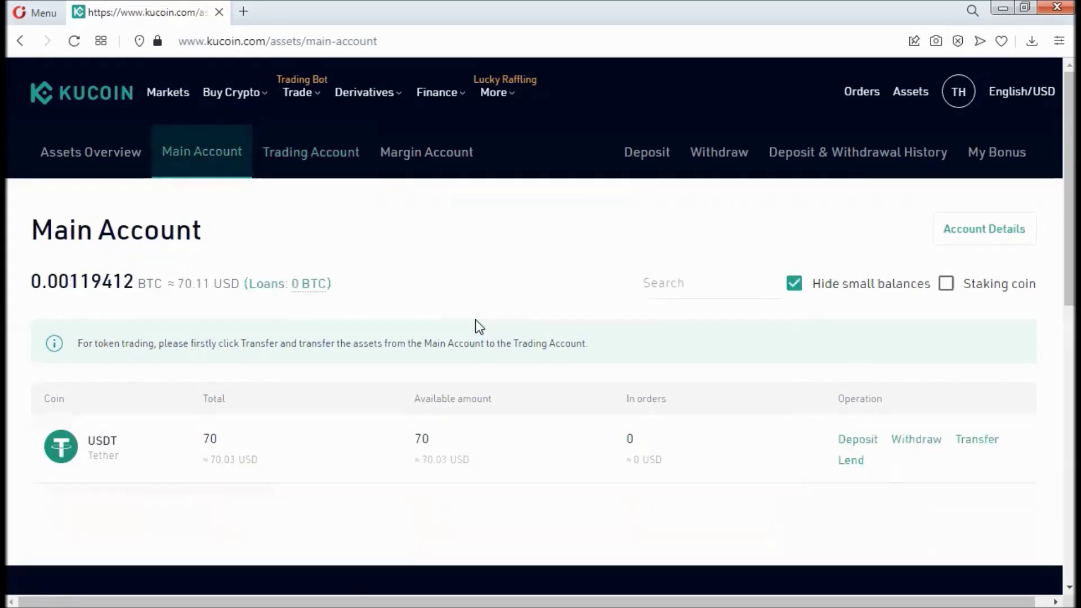
Step: Return to the trading account and open Spot Trading in a new browser tab
click(315, 160)
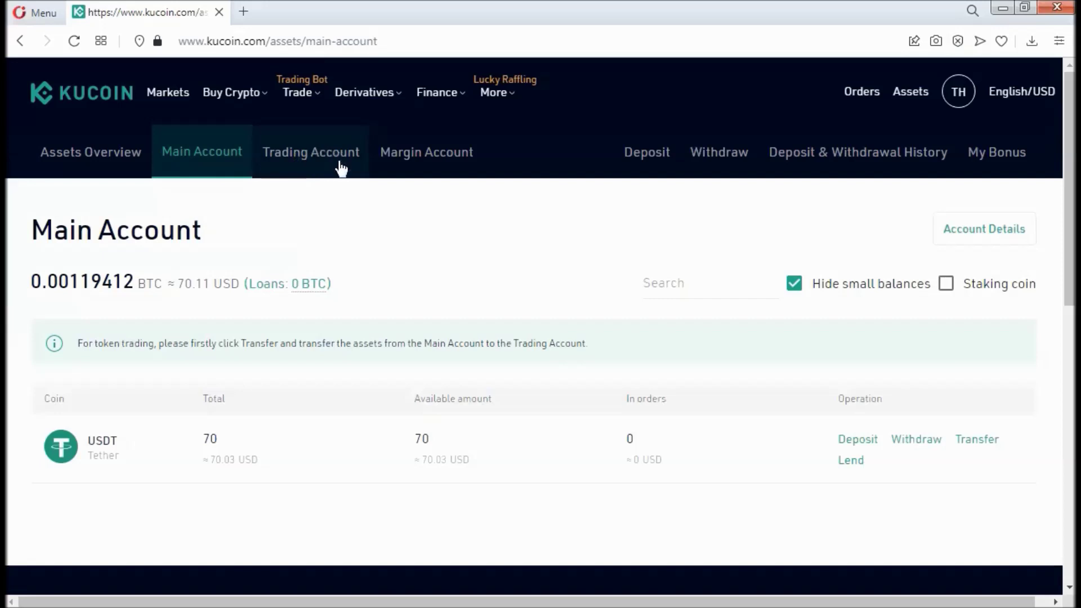
mouse_move(303, 102)
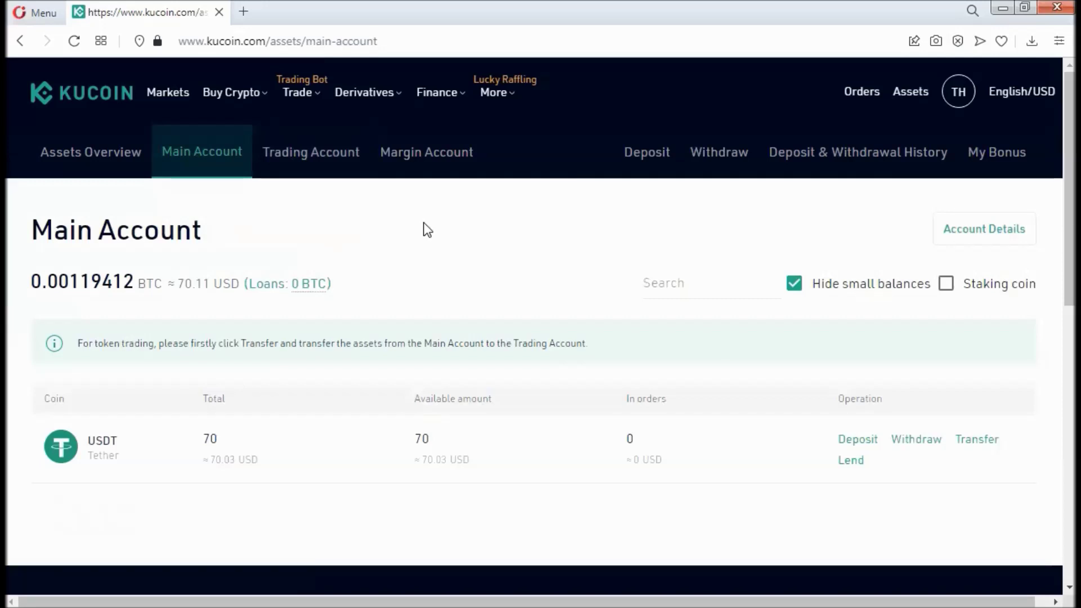
click(314, 164)
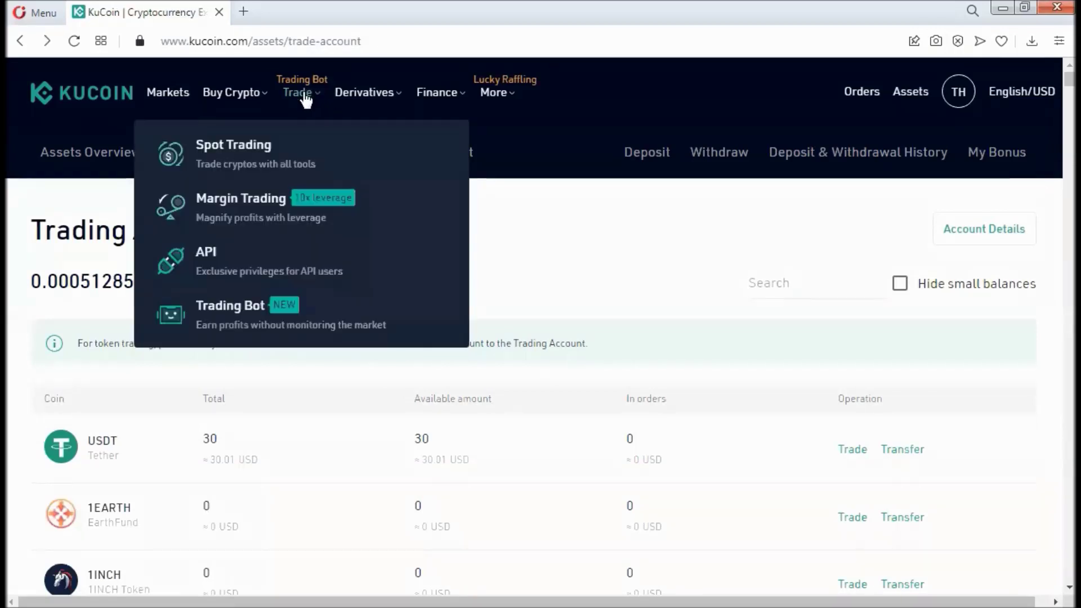
right_click(258, 146)
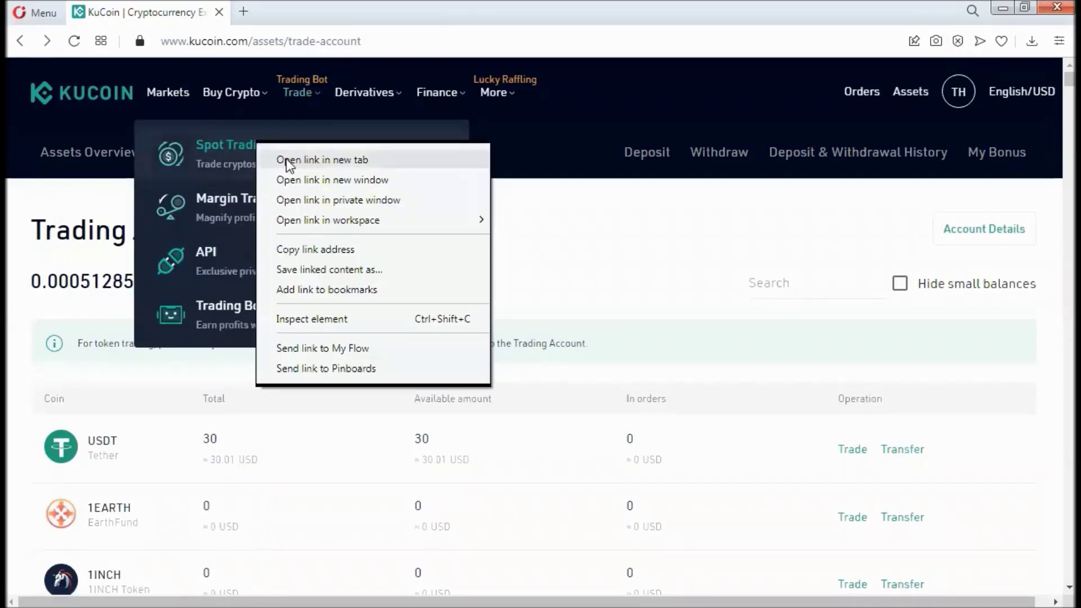
click(330, 161)
click(288, 23)
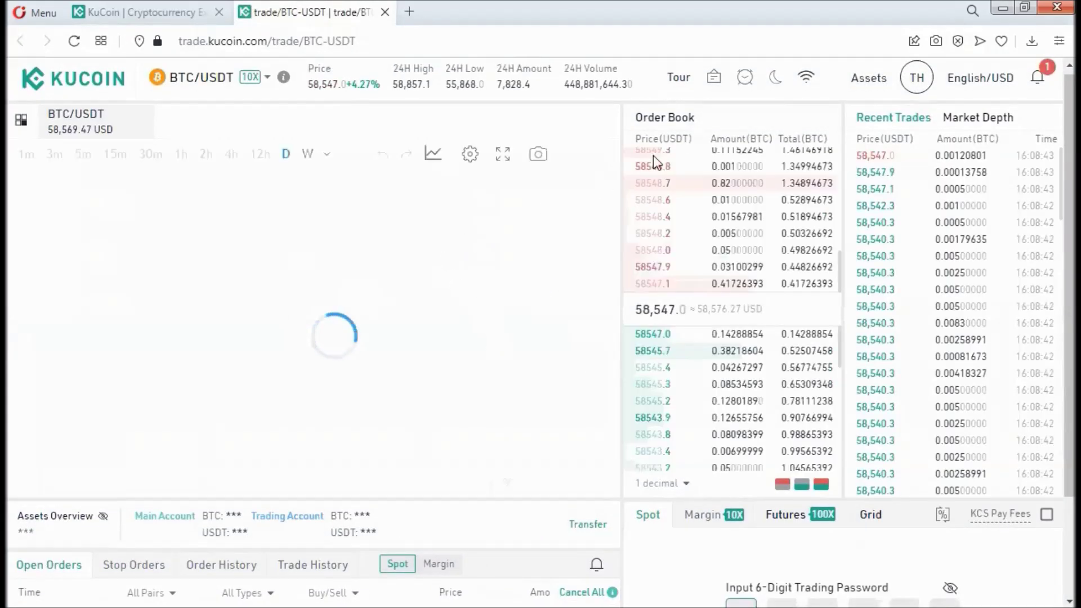
Step: Try the night theme on the trading page and return to the day theme
click(775, 79)
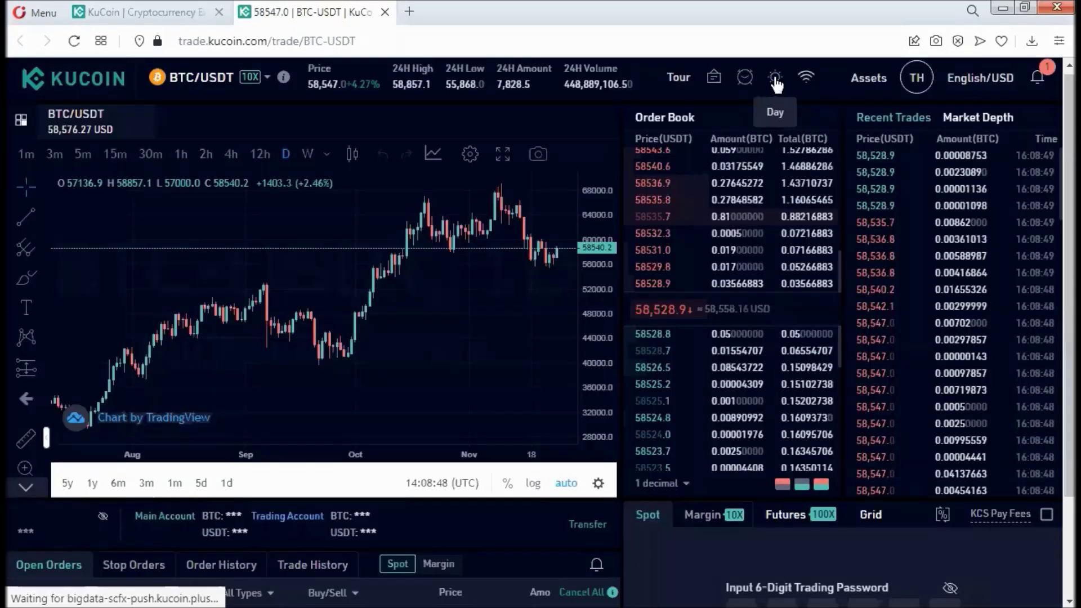
click(775, 82)
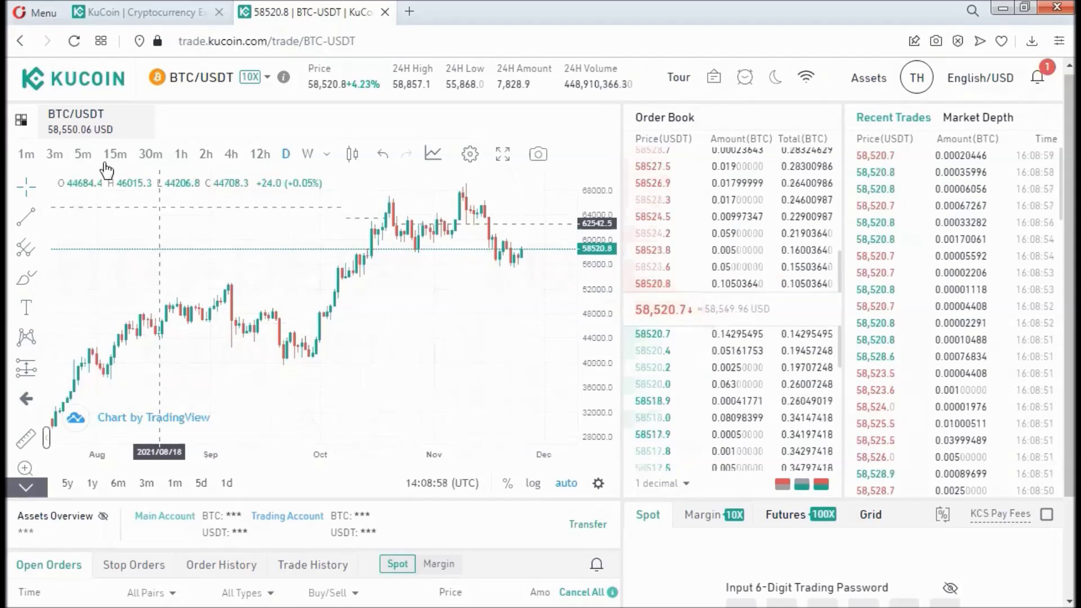
Step: Browse the KCS, USD, NFT and Metaverse markets in the trading pair selector
click(196, 83)
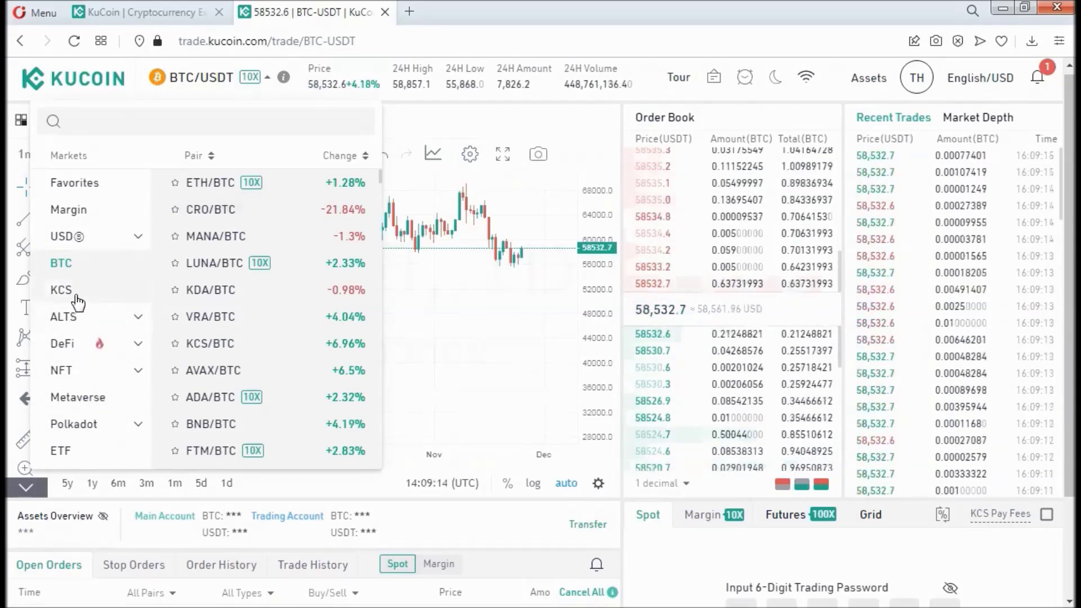
click(77, 302)
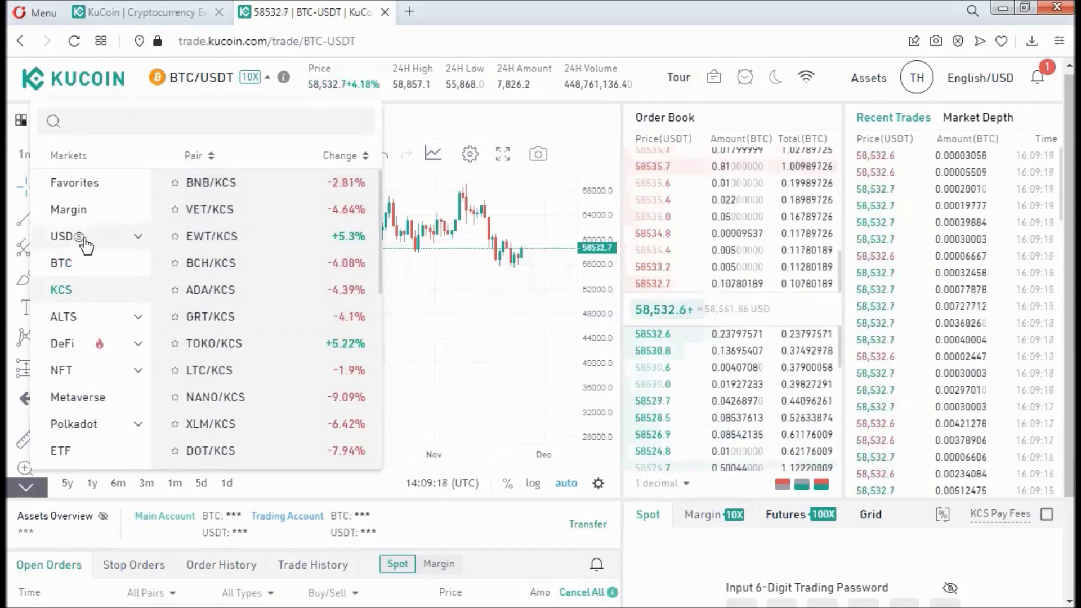
click(84, 241)
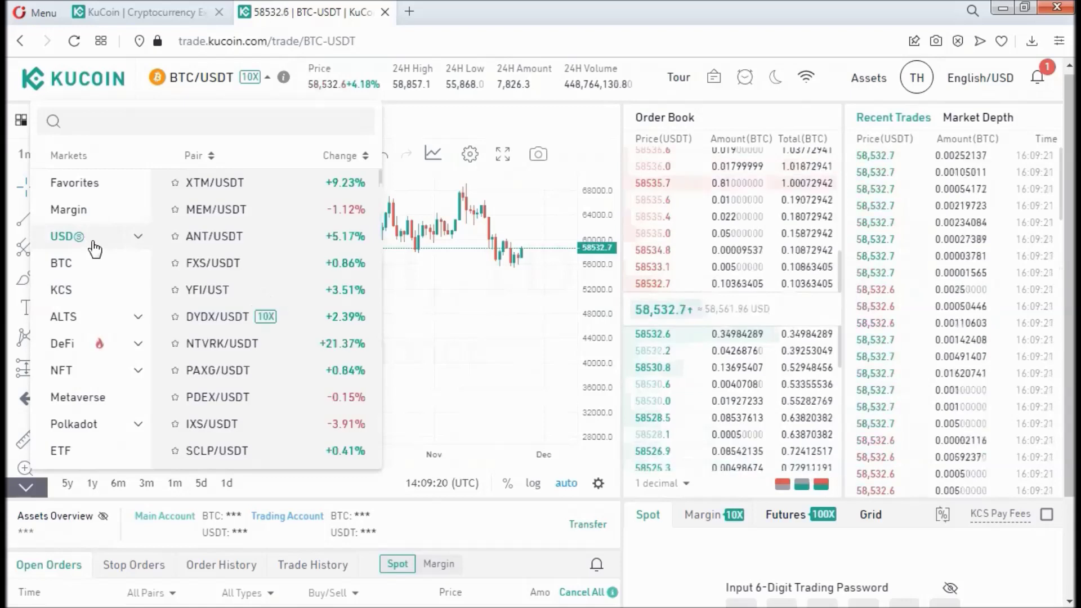
click(79, 370)
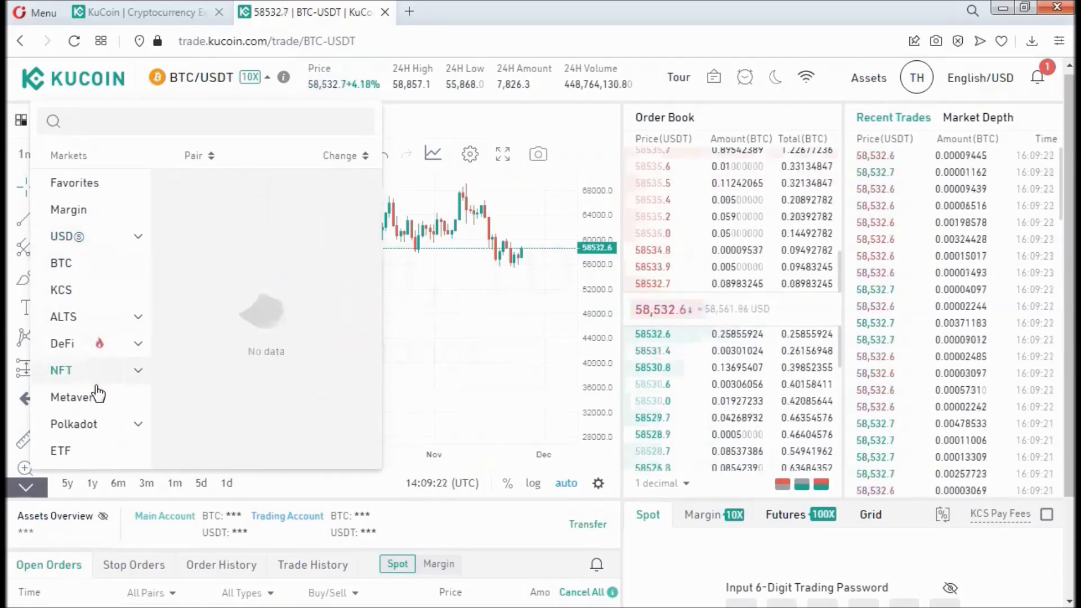
click(79, 397)
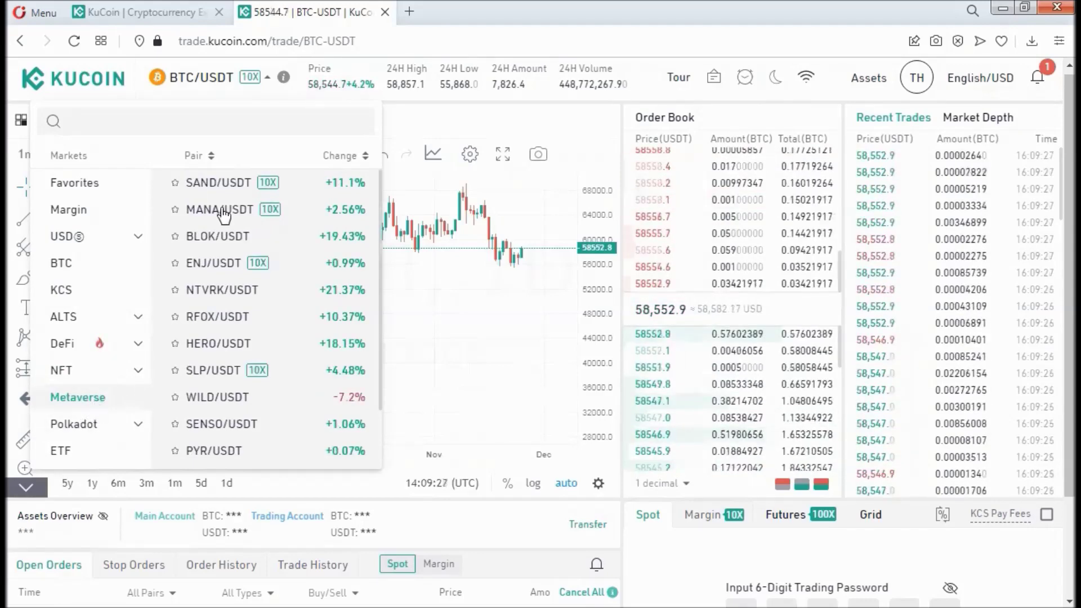
Step: Search the trading pairs for MANA, open MANA/USDT and compare its chart with BTC/USDT
click(95, 122)
text(MANA)
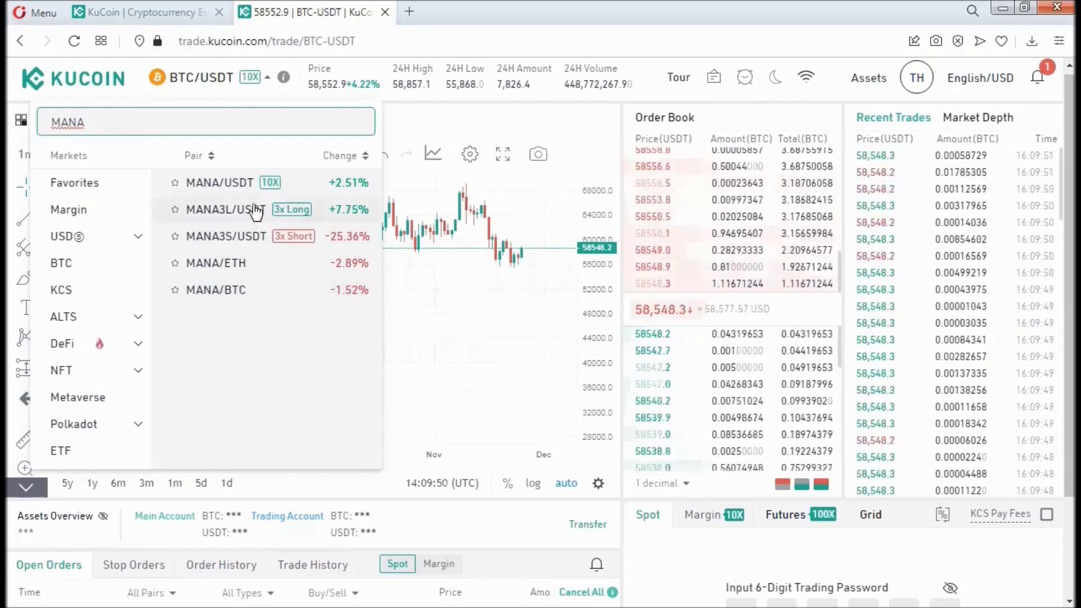
click(233, 186)
click(234, 186)
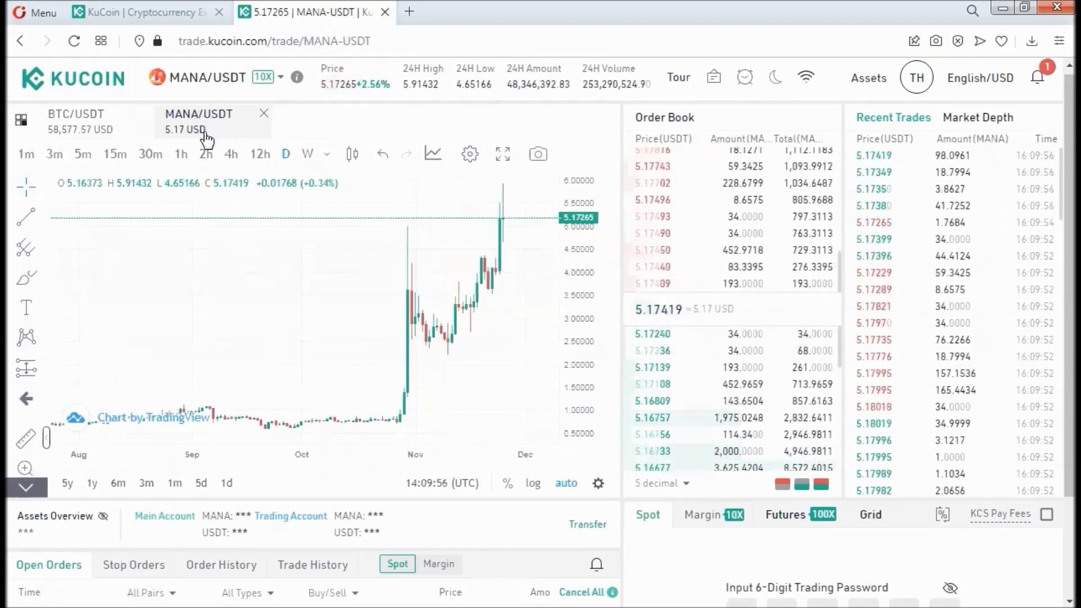
click(82, 129)
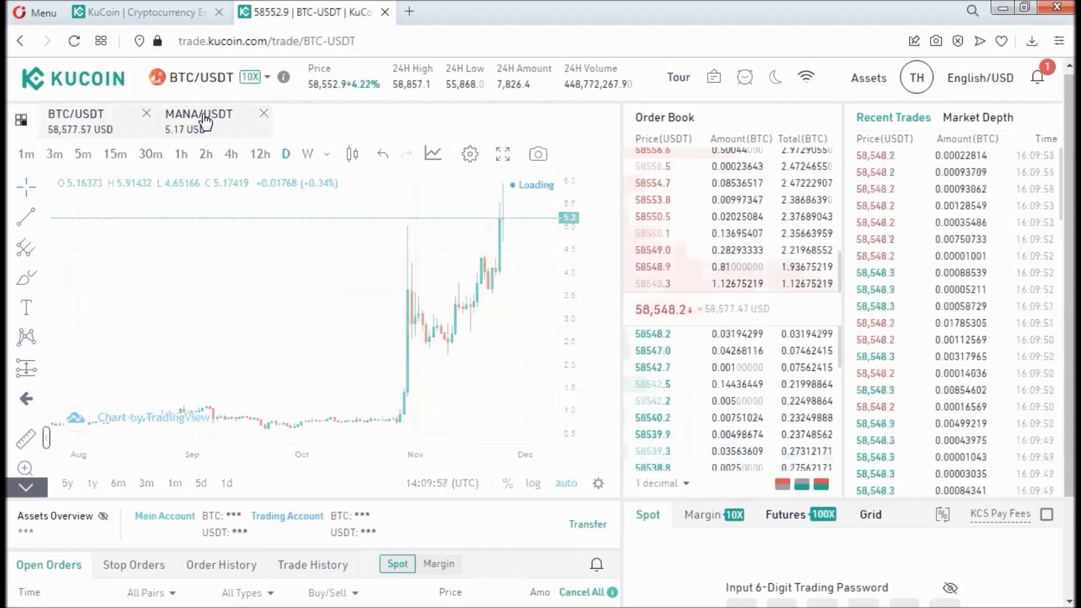
click(204, 122)
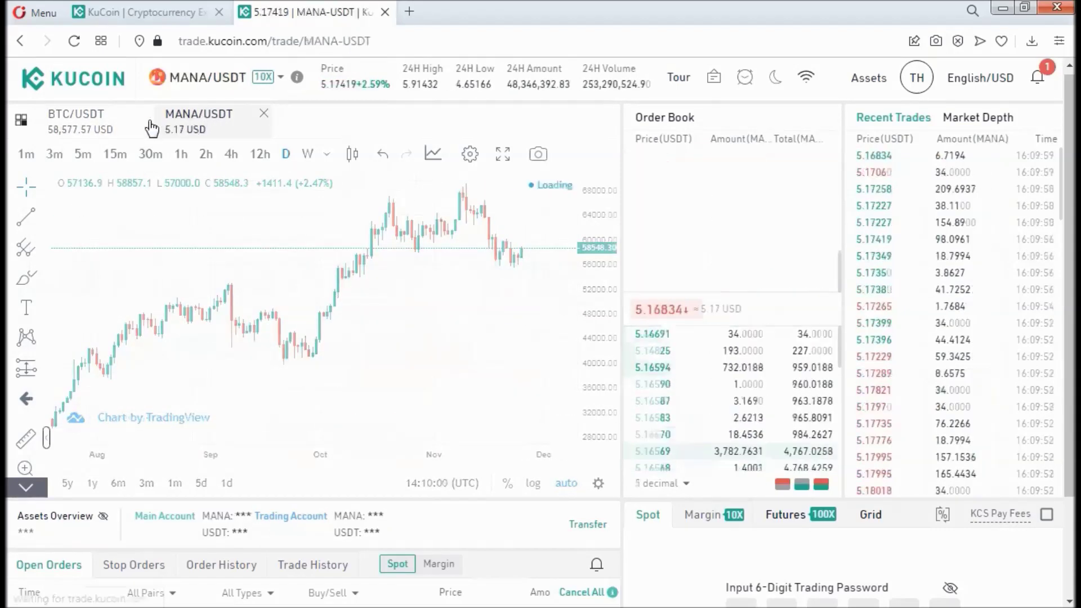
Step: Find and open the ETH/USDT trading pair, and close the BTC/USDT pair
mouse_move(200, 88)
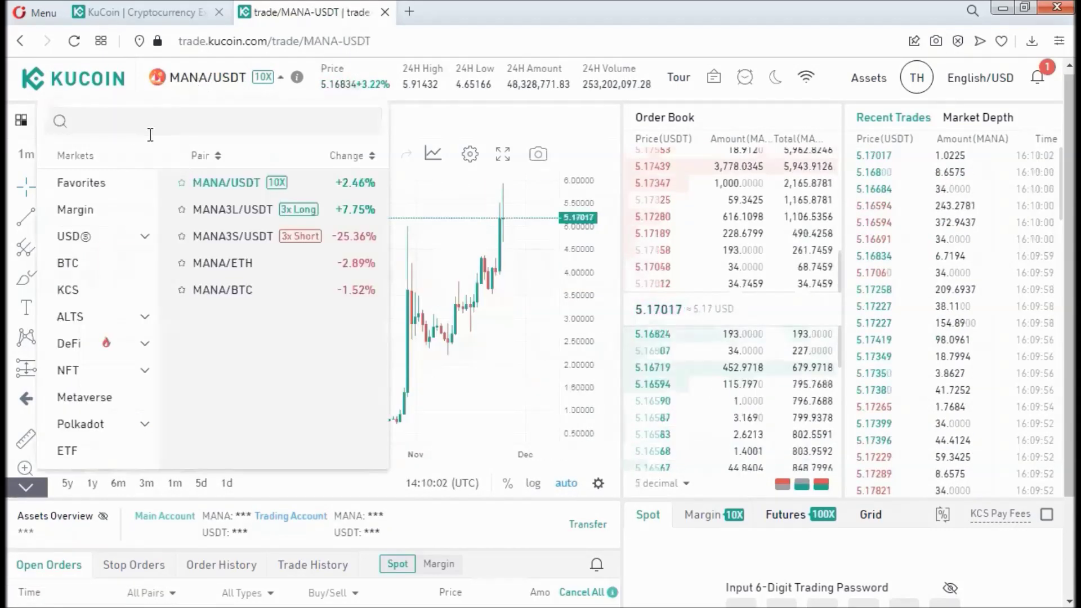
click(148, 123)
text(ETH)
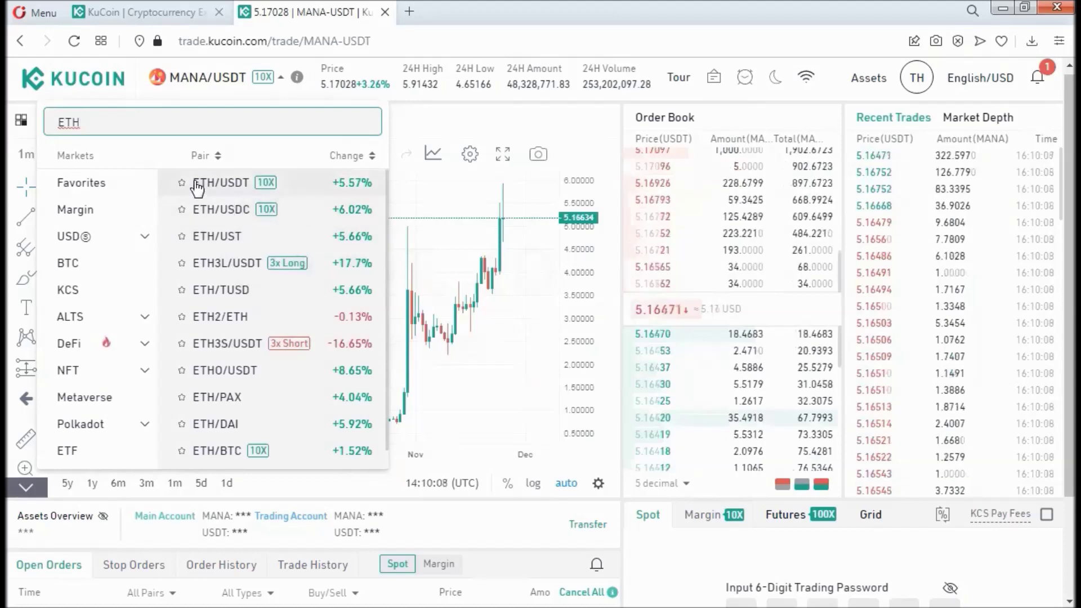
click(231, 195)
click(231, 186)
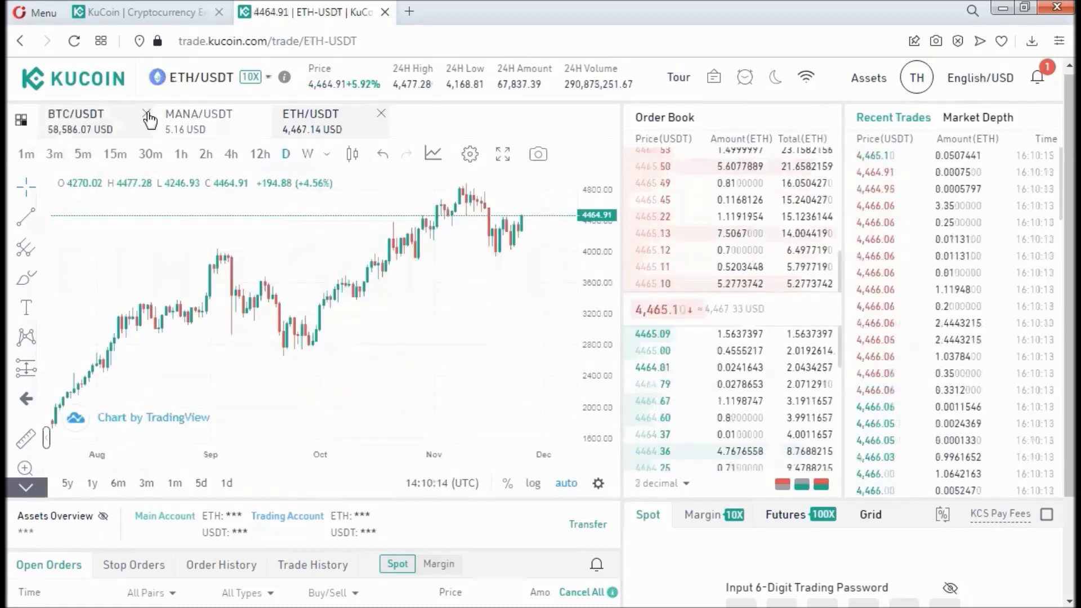
click(146, 113)
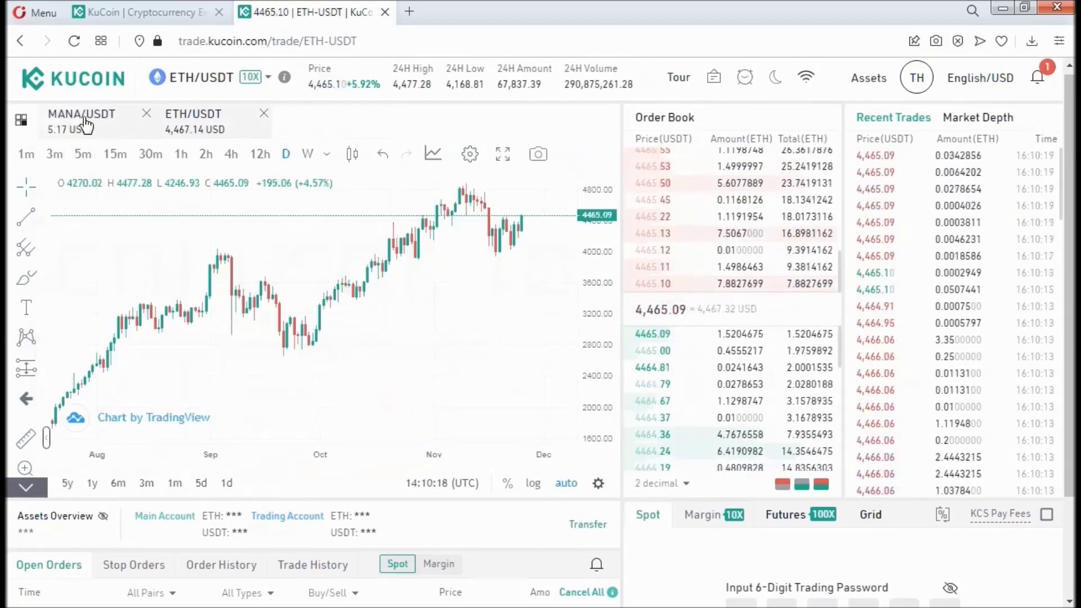
Step: Open the MANA/USDT chart and draw a rising trend line from the late-October low near 1 up to about 5.1 in December
click(107, 122)
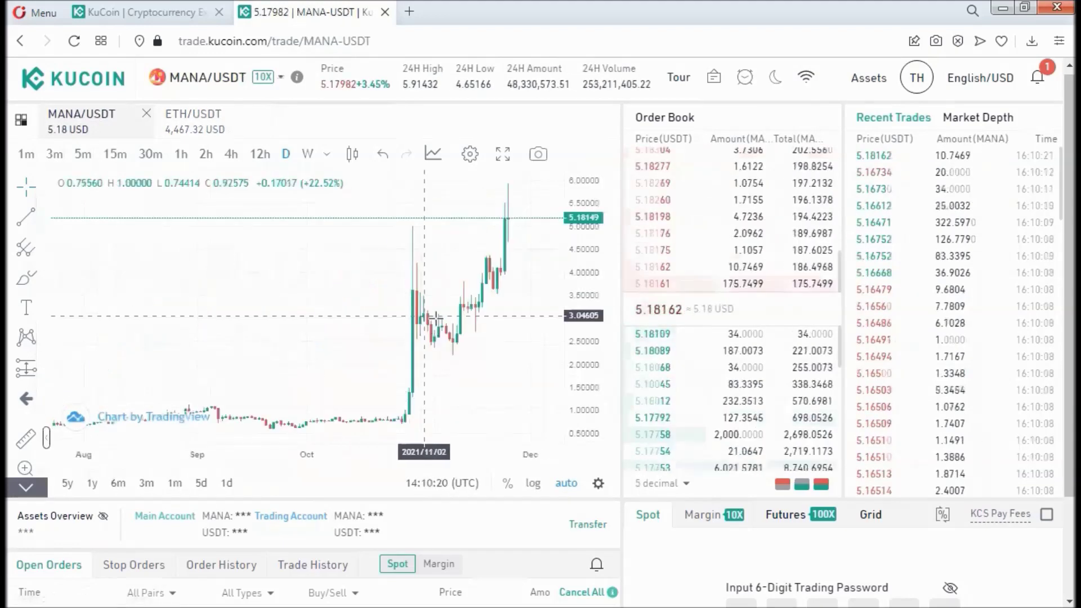
drag(472, 330, 381, 326)
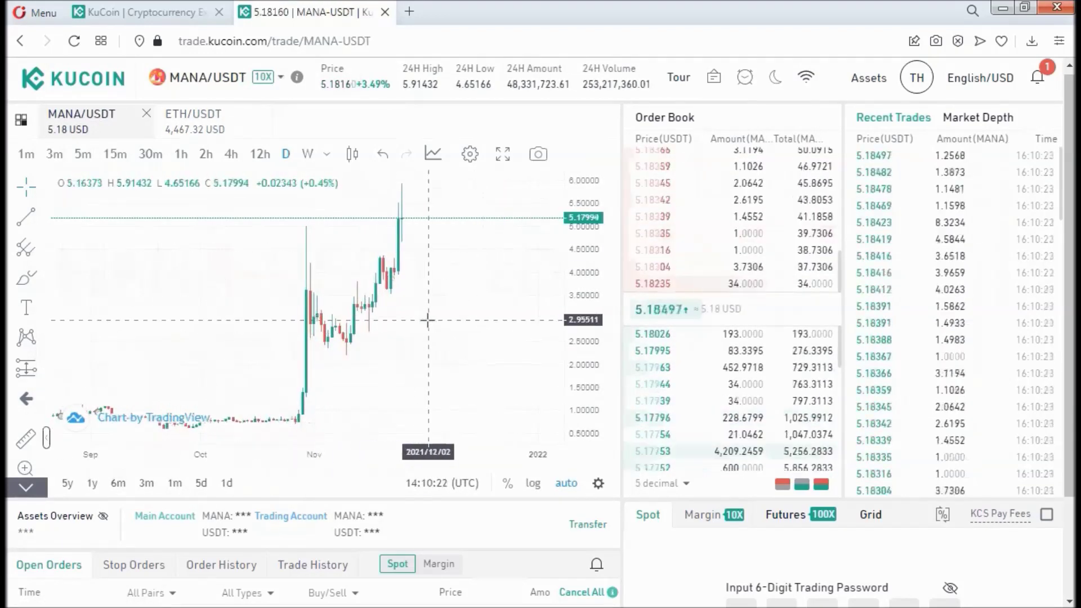
click(26, 217)
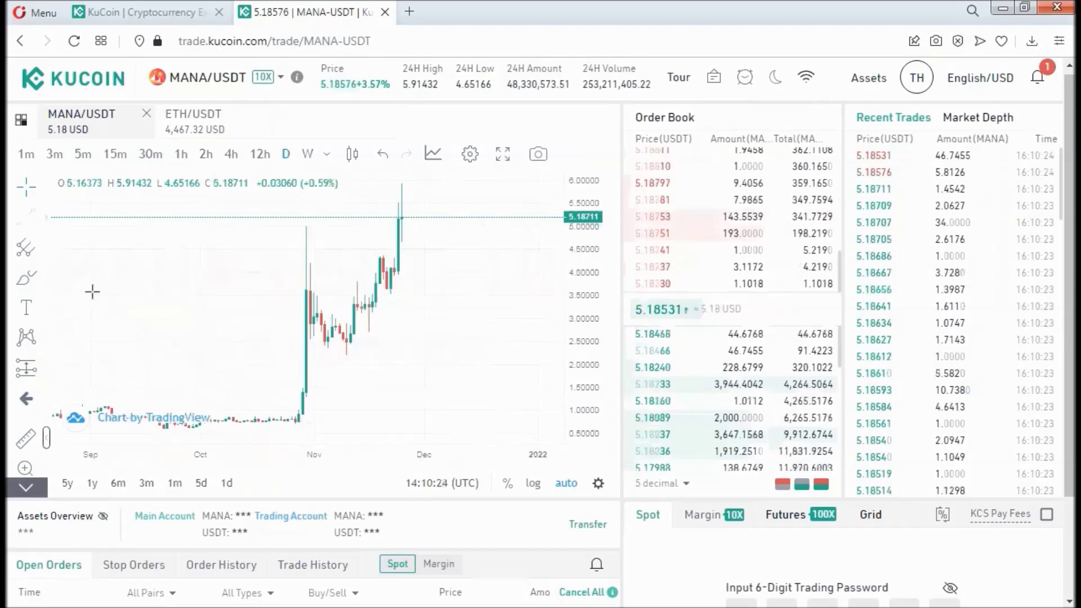
click(297, 419)
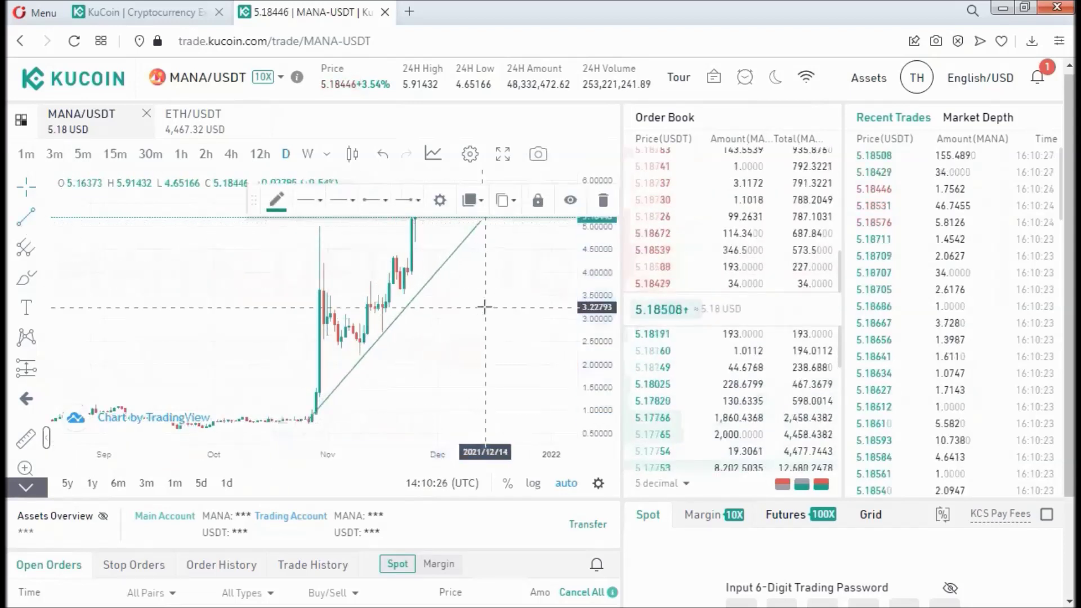
click(494, 325)
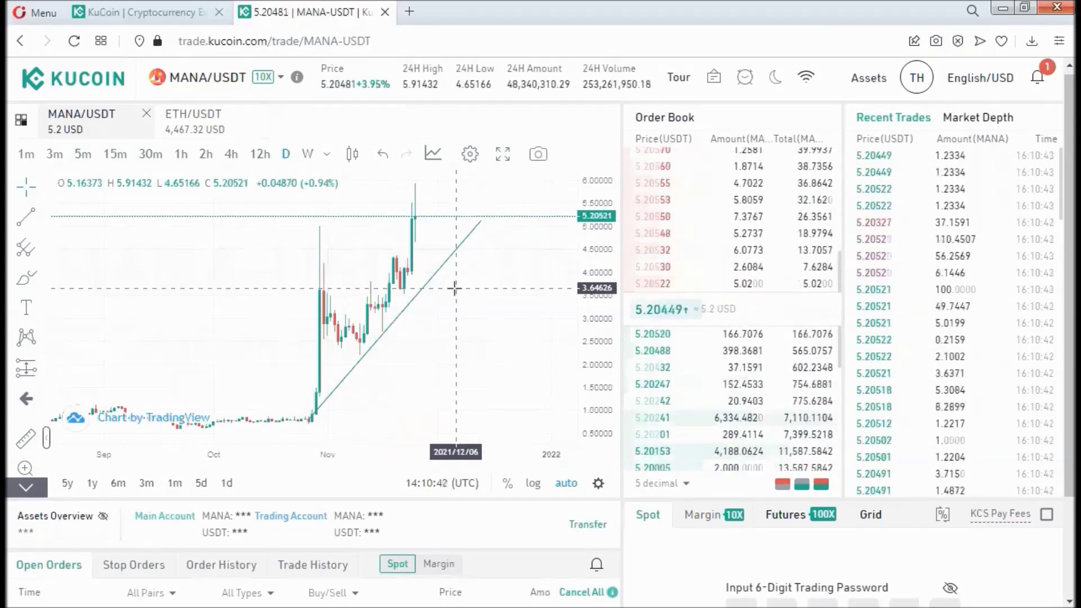
drag(483, 225, 505, 272)
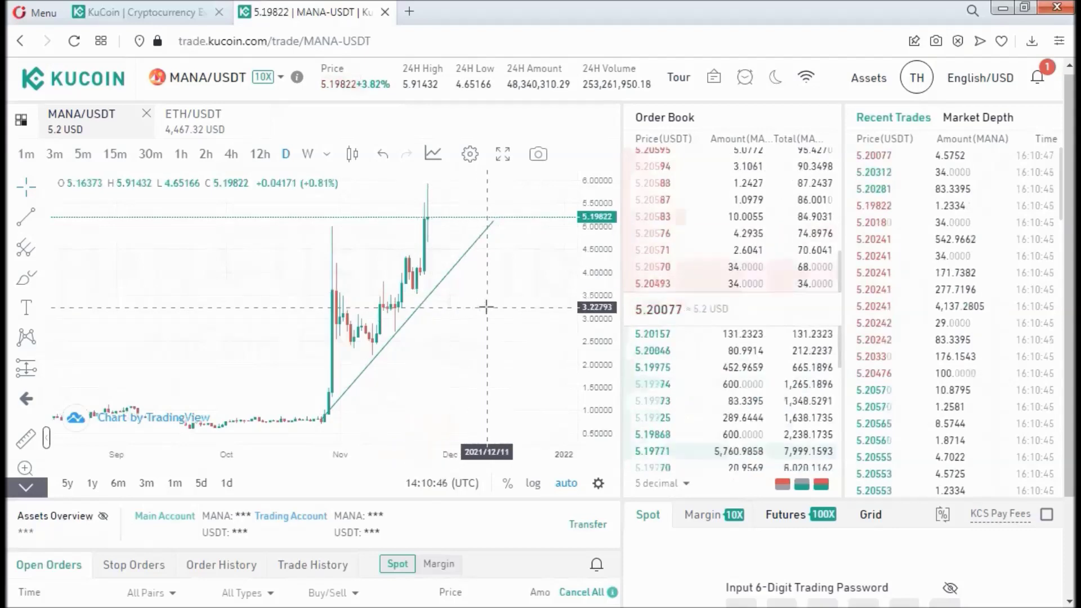
drag(487, 307, 473, 307)
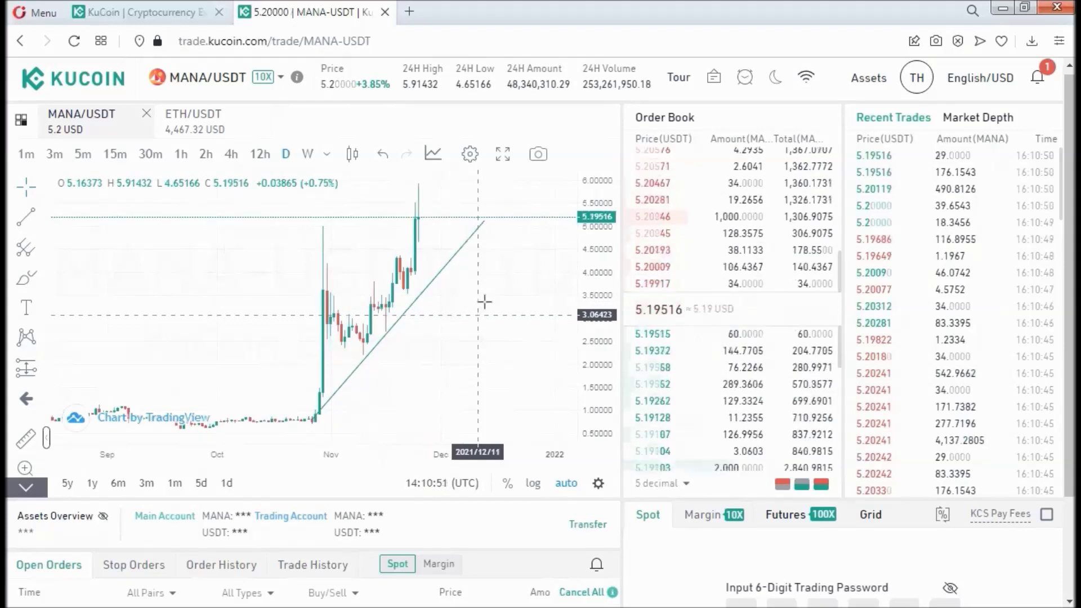
drag(485, 302, 469, 299)
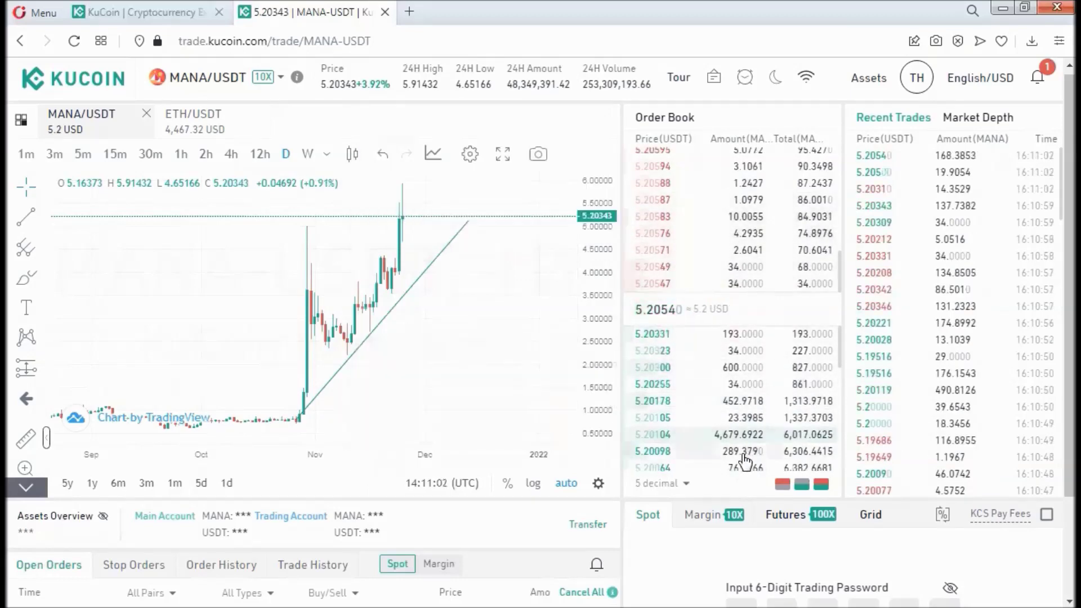
Step: Unlock the spot order form by entering the six-digit trading password
scroll(1052, 217, down, 1)
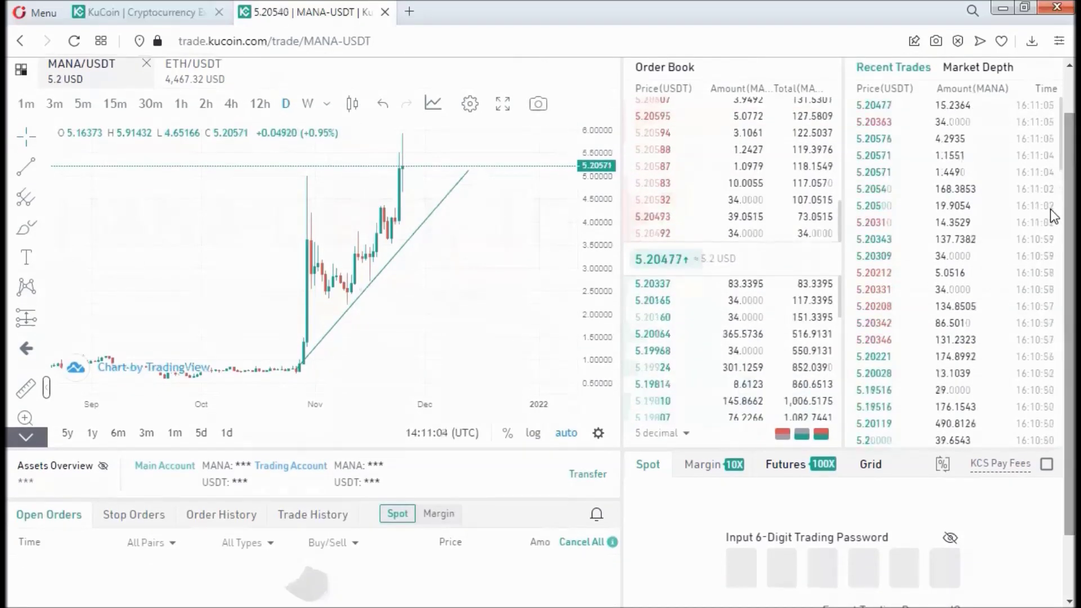
scroll(1052, 214, down, 1)
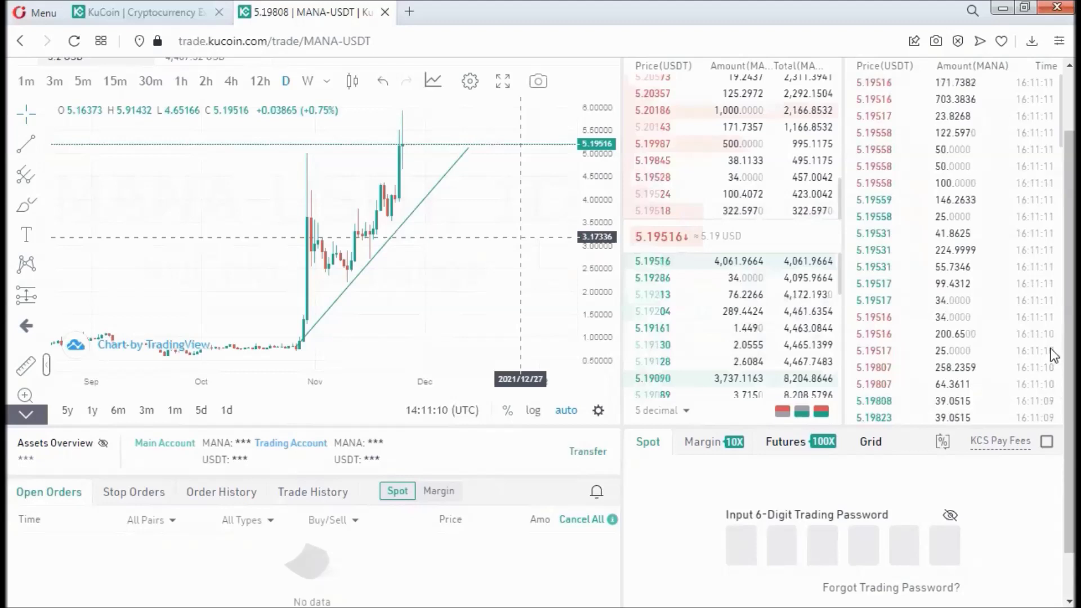
scroll(1053, 348, down, 2)
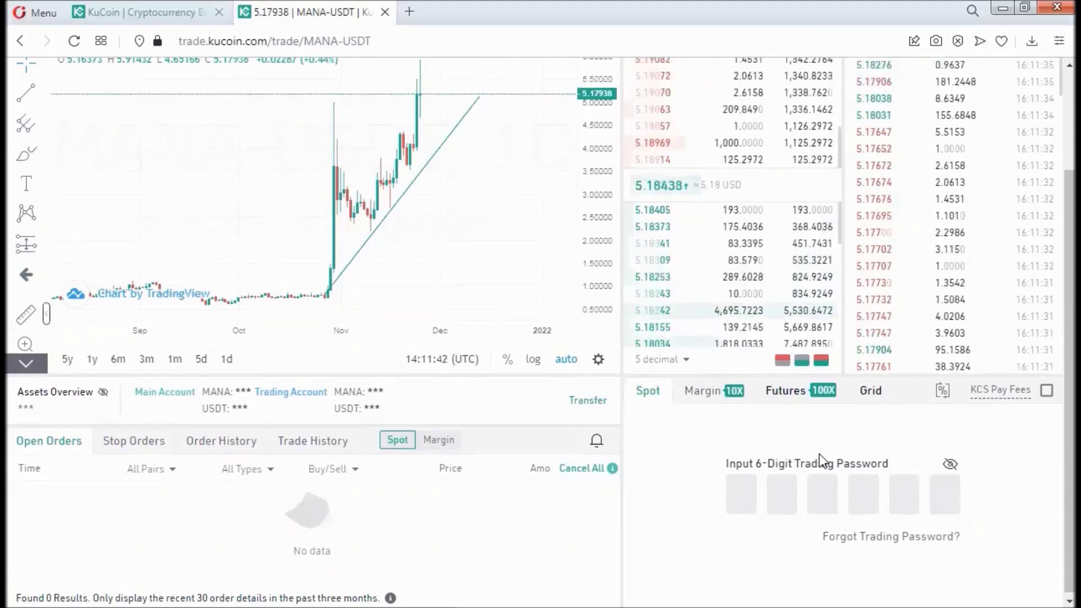
click(735, 502)
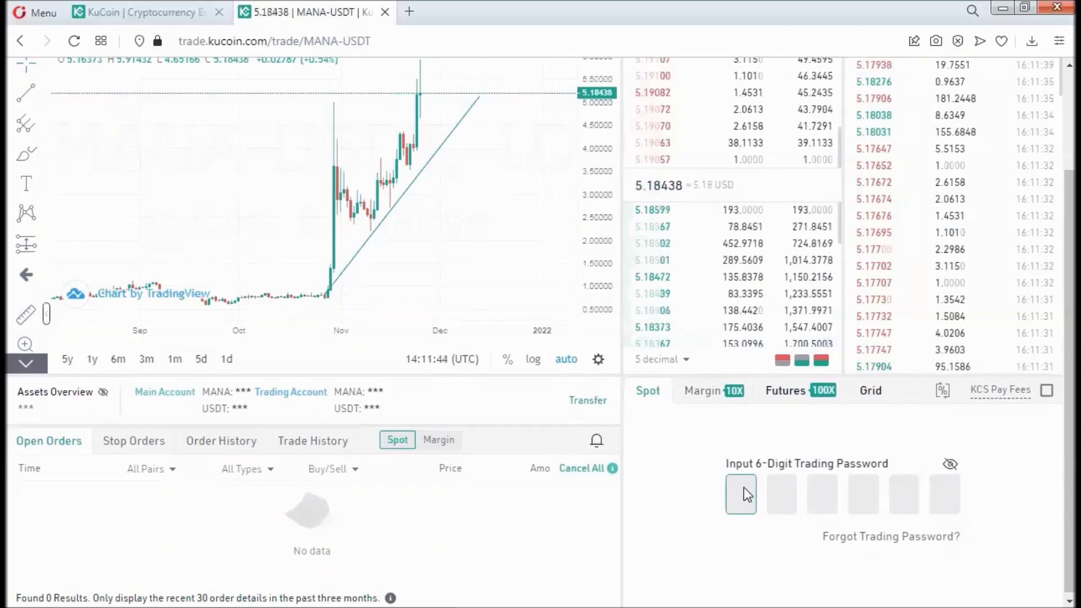
text(***)
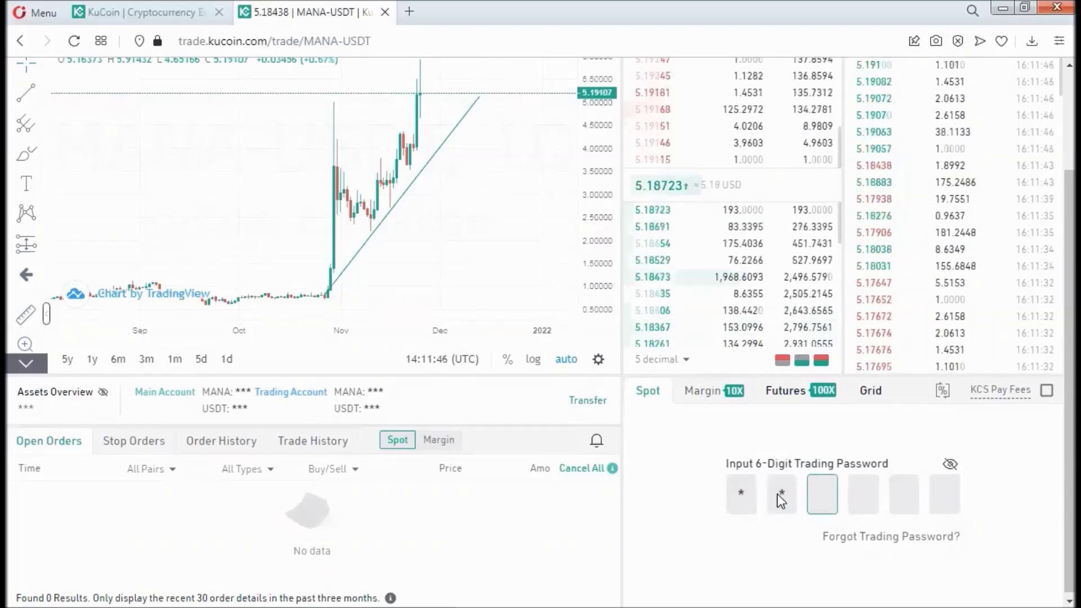
text(***)
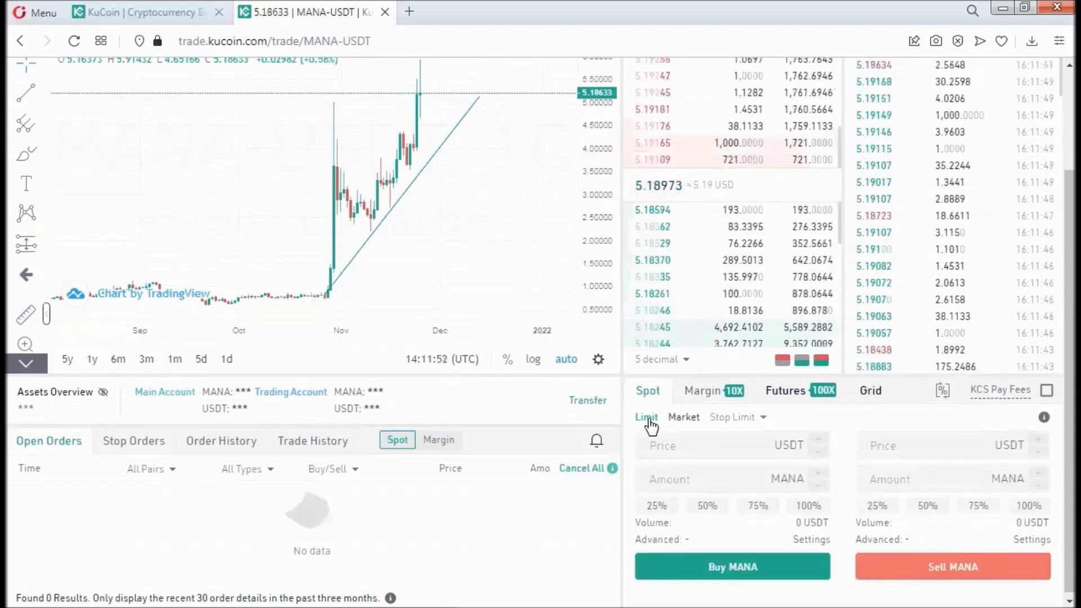
Step: Add a horizontal line to the MANA/USDT chart and place it at about 4.5 USDT
drag(506, 197, 500, 197)
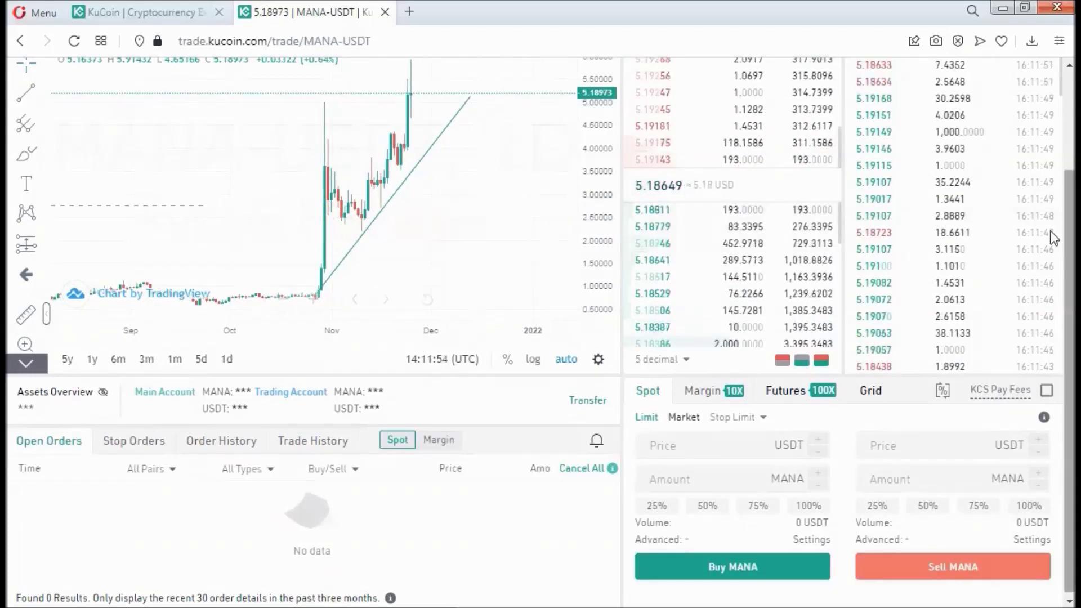
scroll(1052, 213, up, 1)
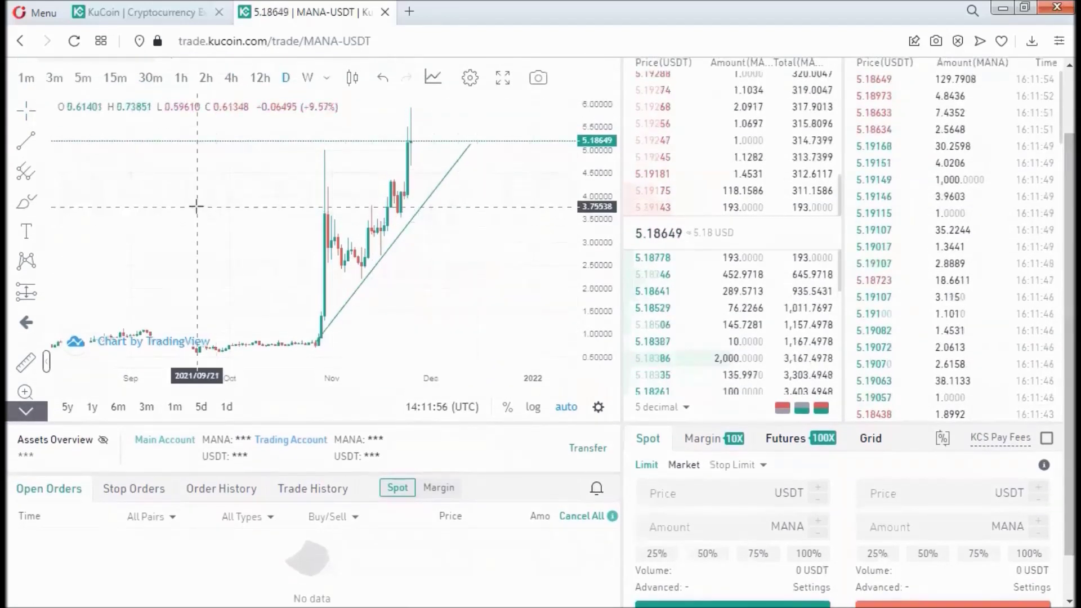
click(42, 142)
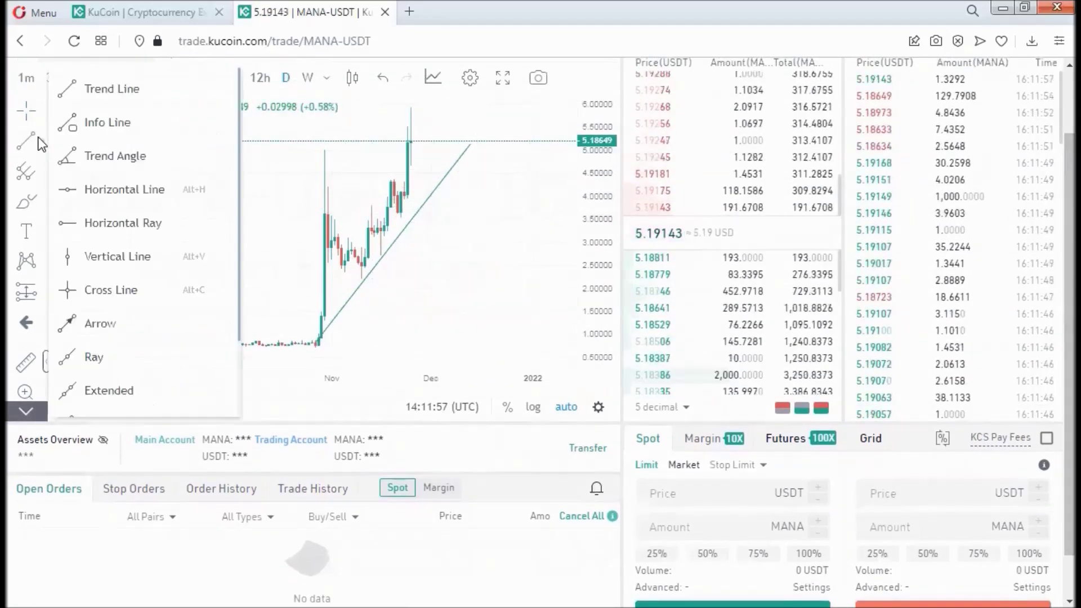
click(110, 207)
click(483, 190)
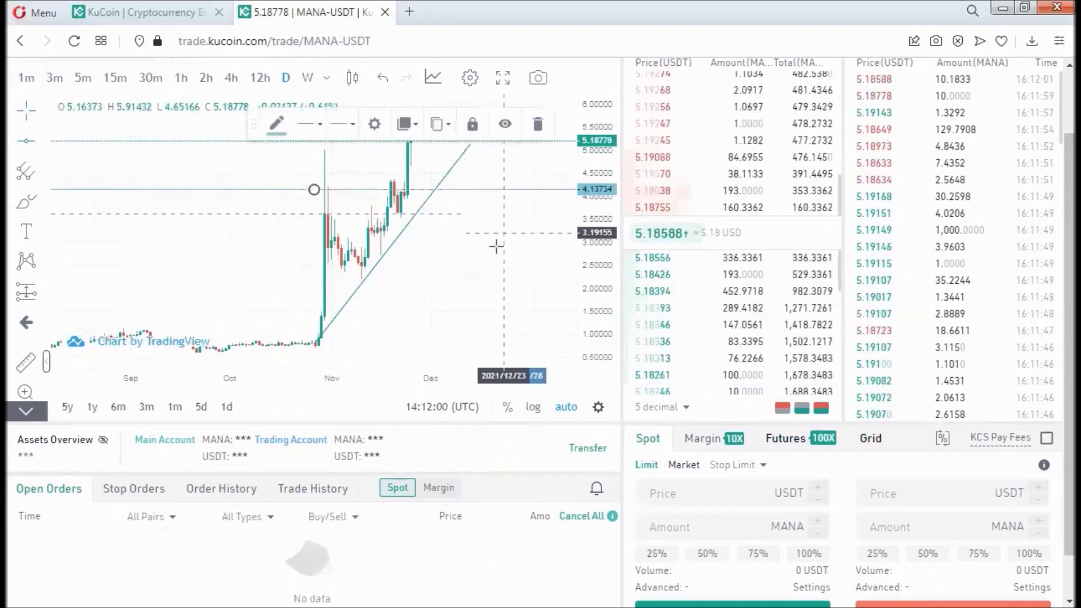
drag(488, 190, 459, 172)
click(391, 305)
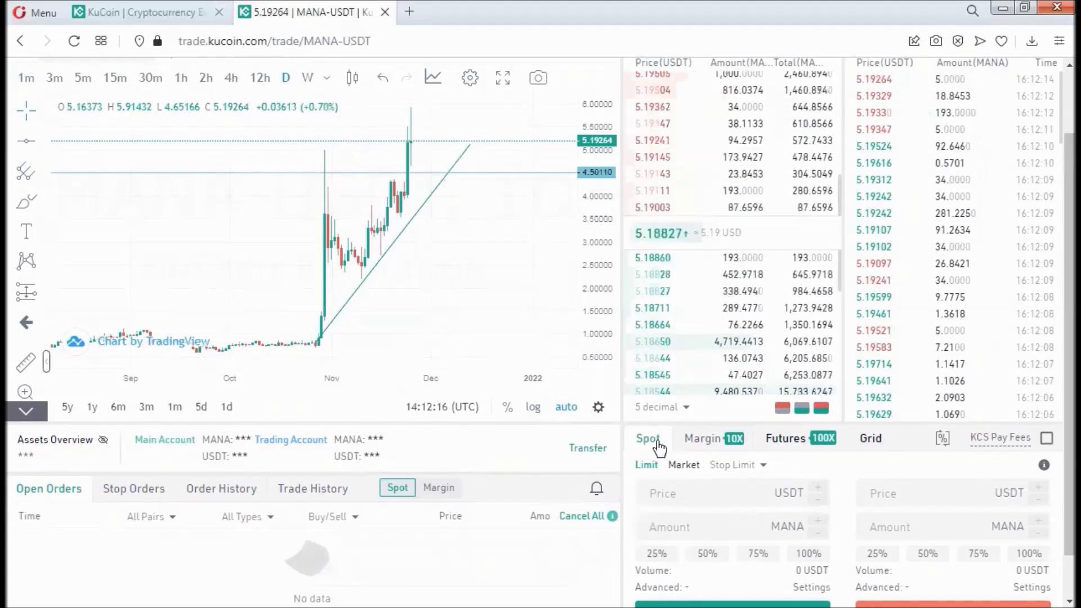
Step: Set the limit buy price for MANA to 4.5011 USDT, matching the horizontal line on the chart
scroll(1069, 377, down, 1)
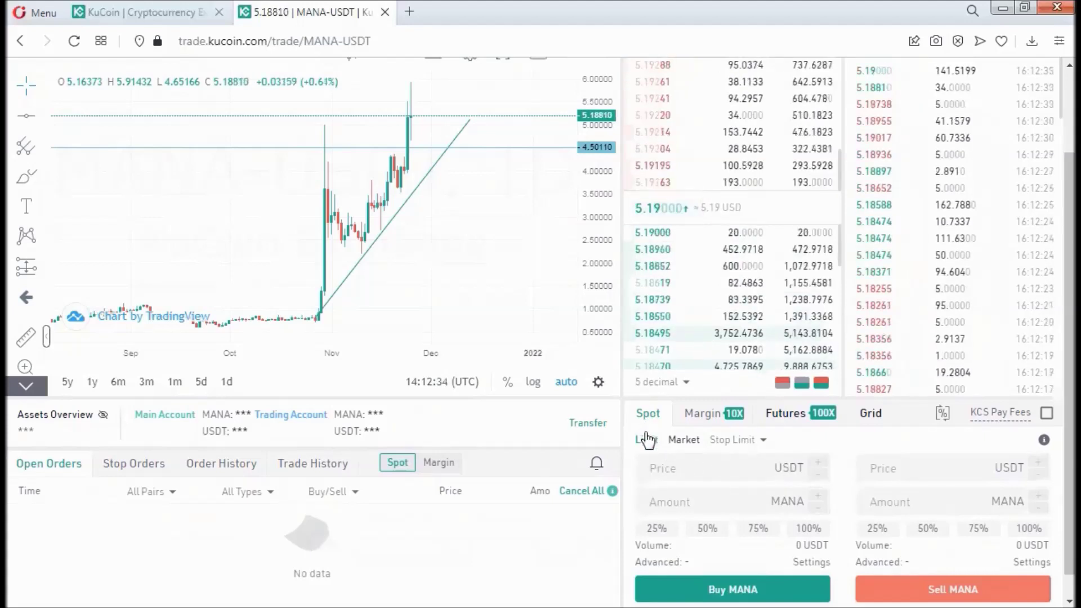
click(498, 148)
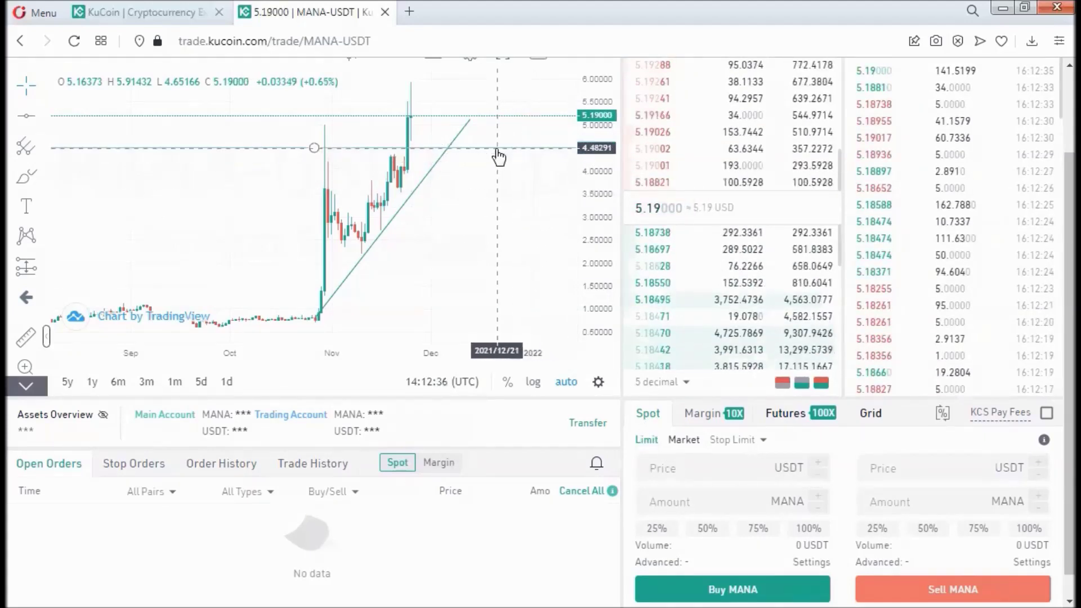
key(Escape)
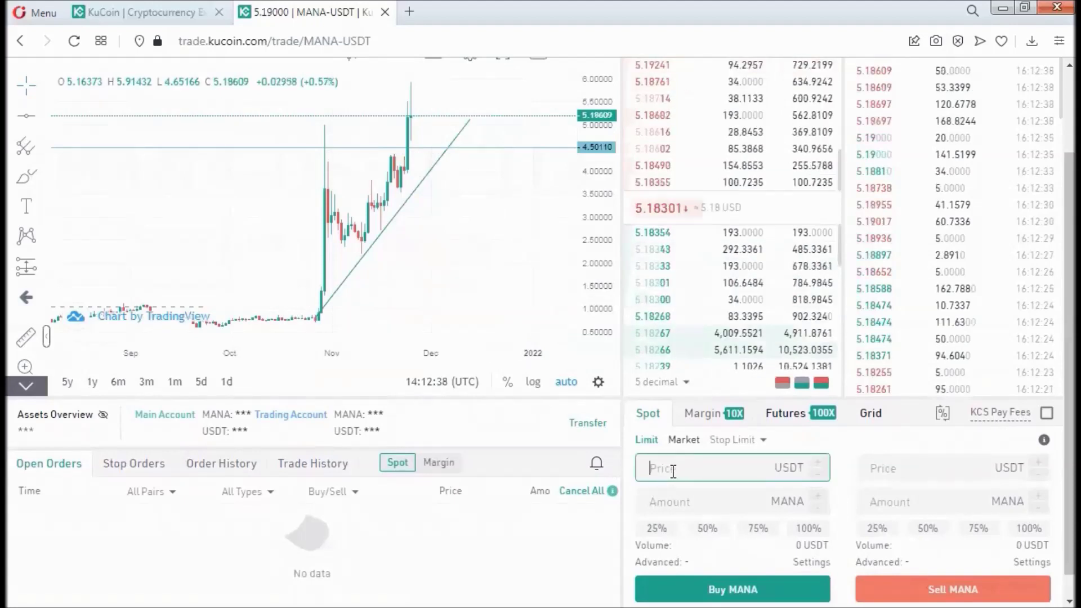
click(694, 465)
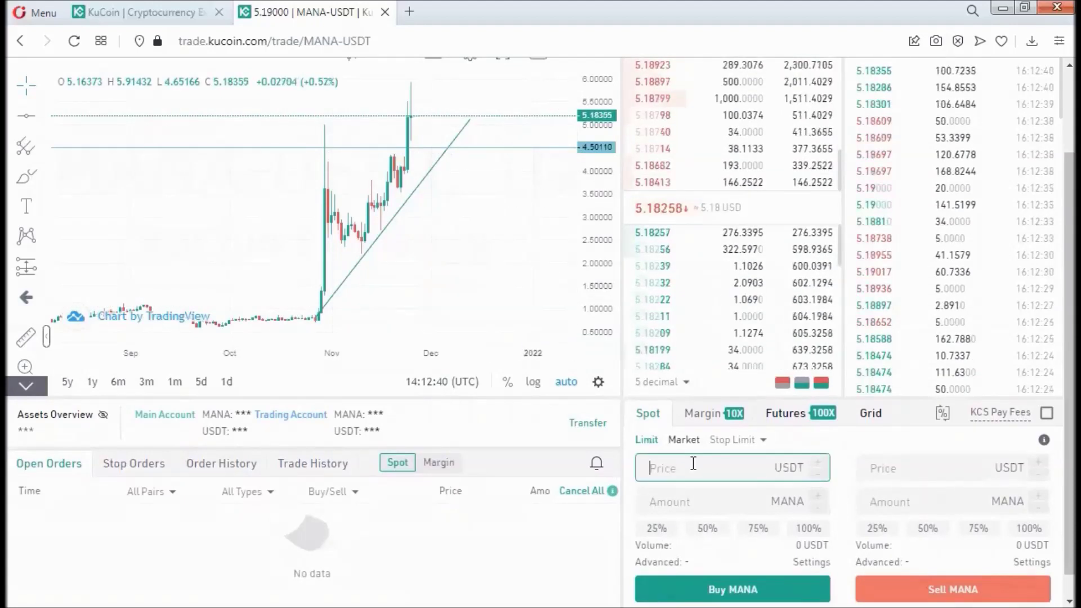
text(4.5)
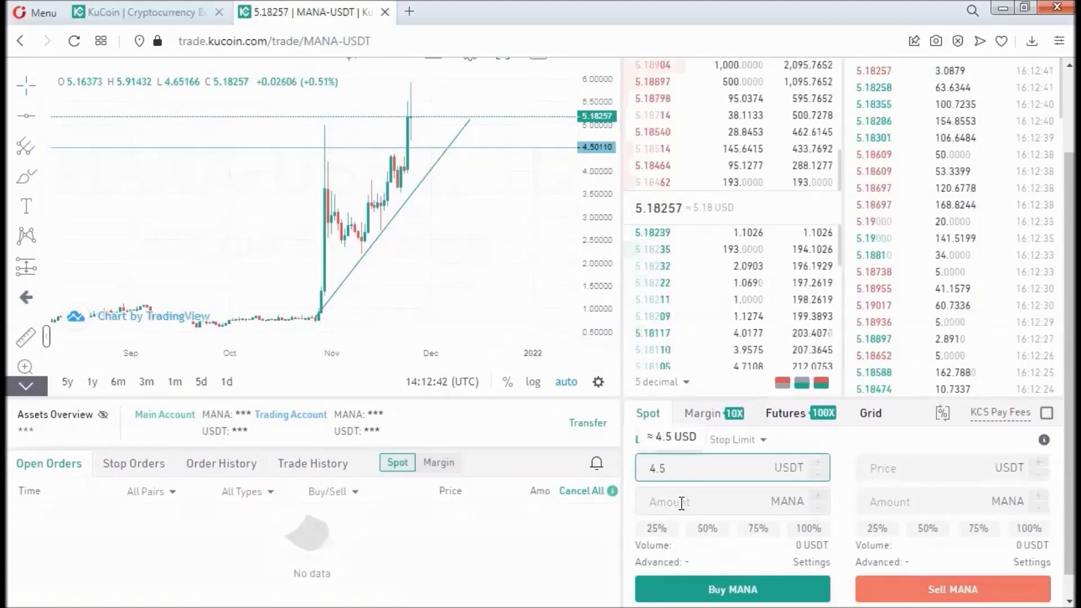
click(687, 502)
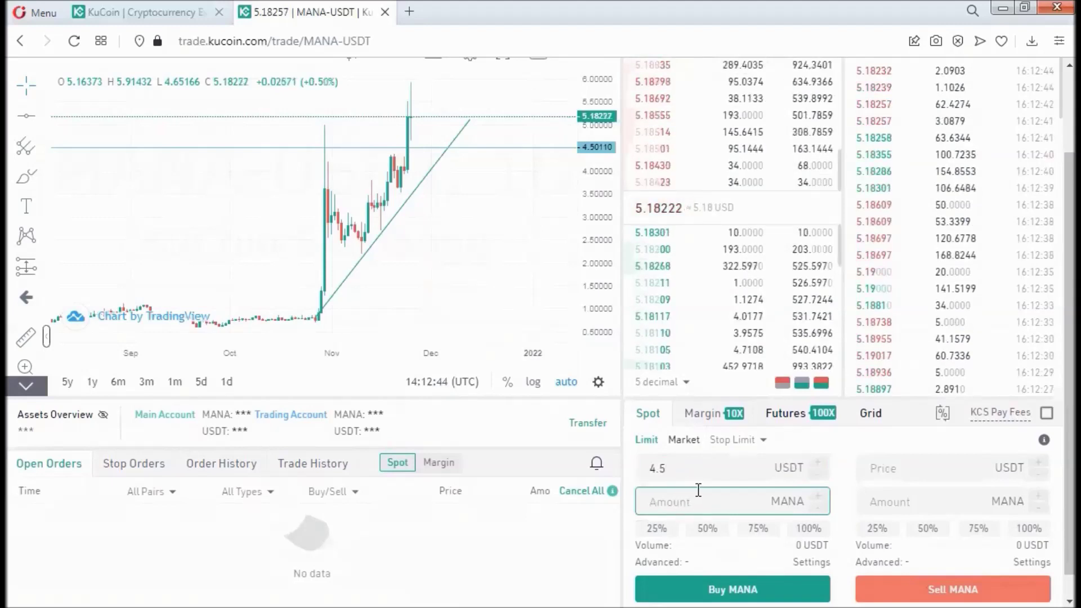
double_click(709, 472)
key(BackSpace)
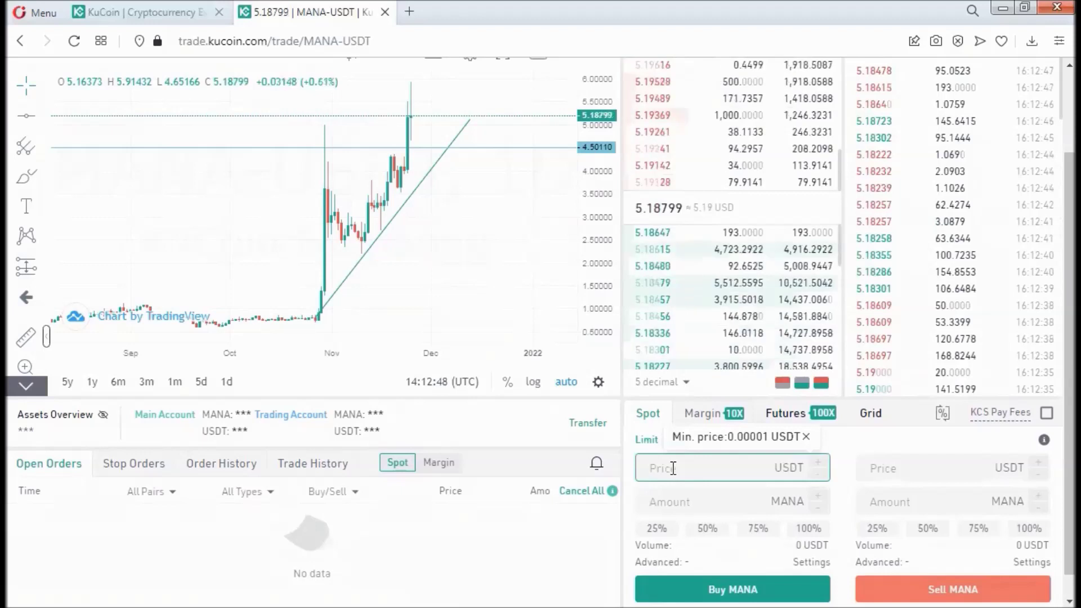
text(4.5)
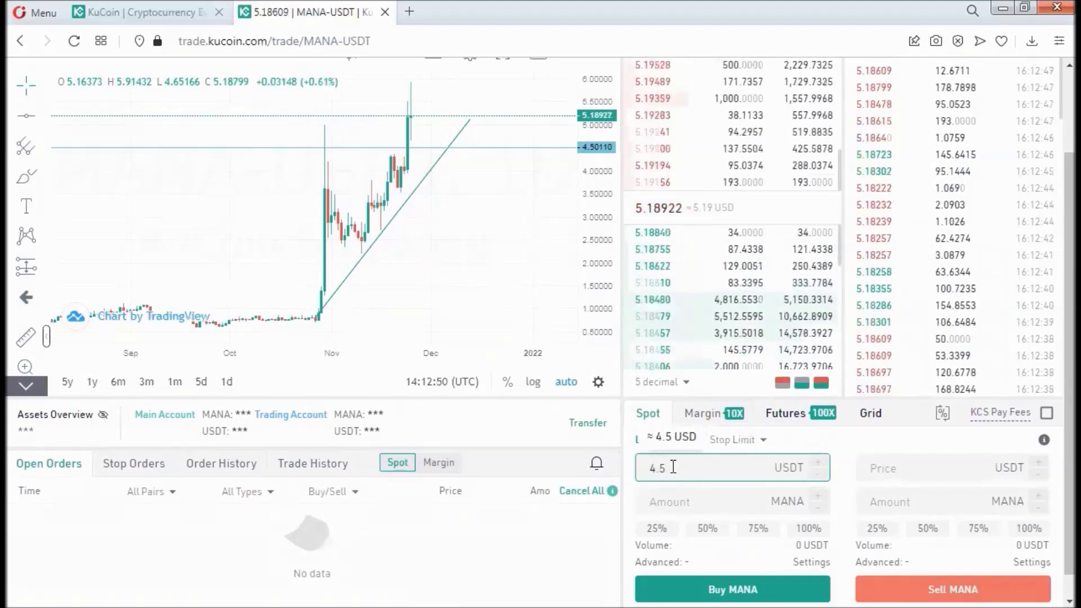
text(011)
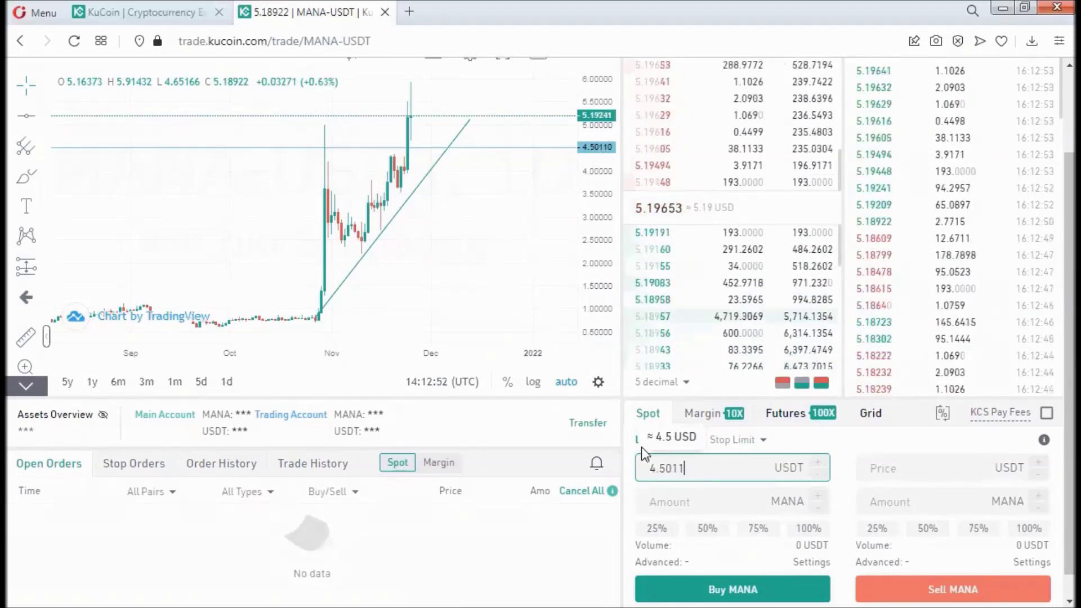
Step: Try 10 MANA as the limit buy amount, and replace it with 5 MANA
text(10)
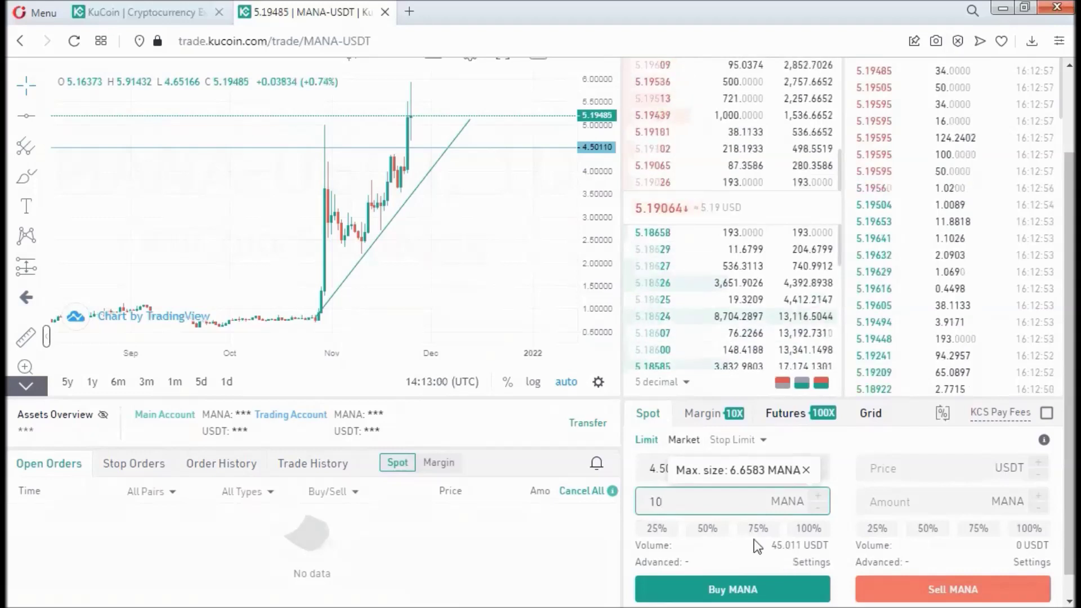
key(BackSpace)
key(BackSpace)
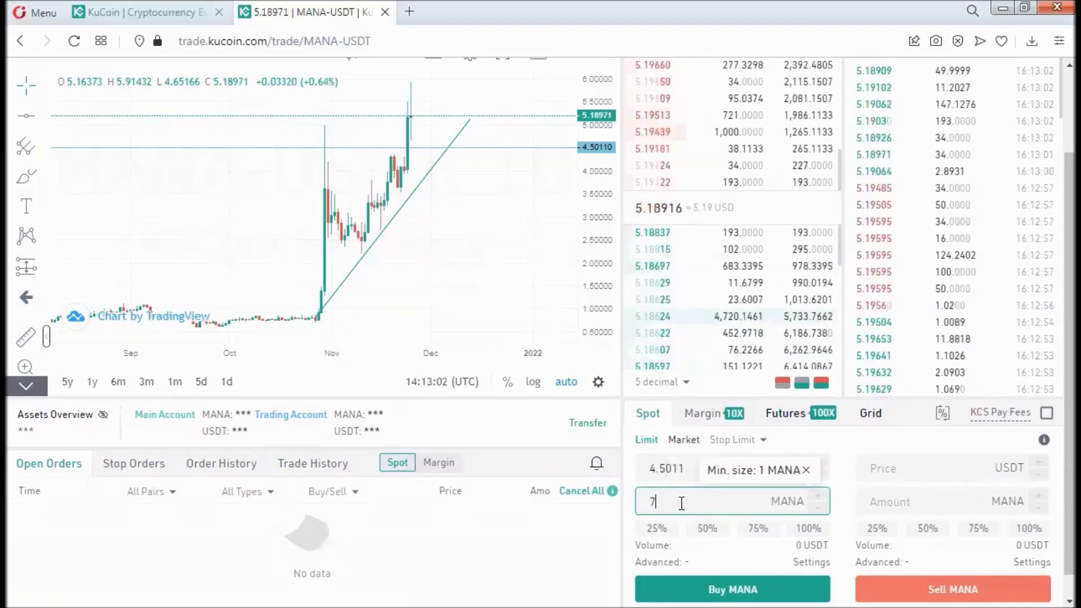
key(BackSpace)
text(5)
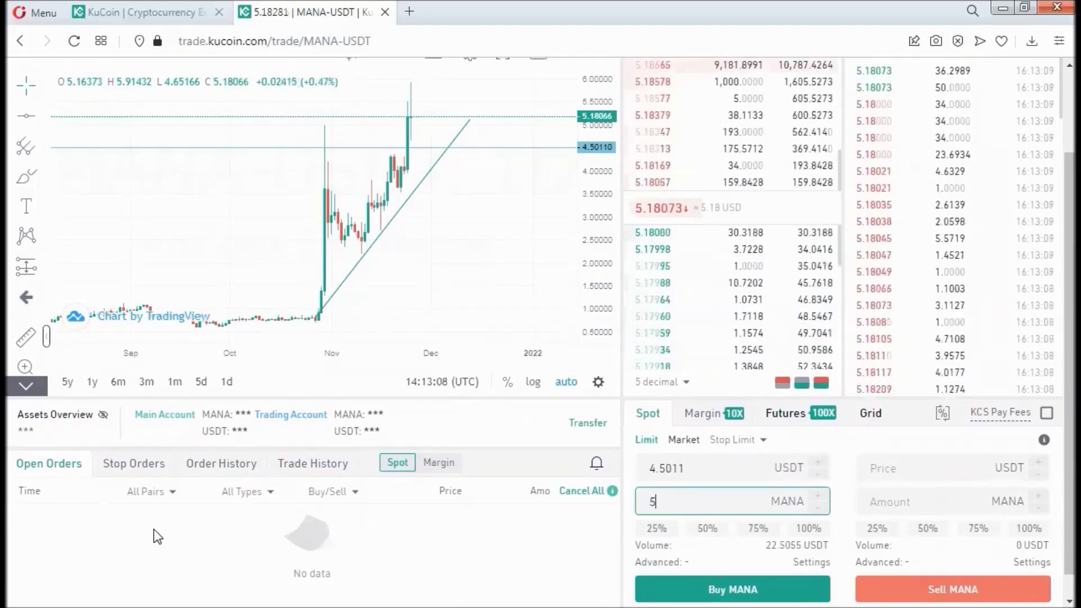
Step: Clear the price and amount of the limit buy order and dismiss the minimum price and size hints
double_click(671, 503)
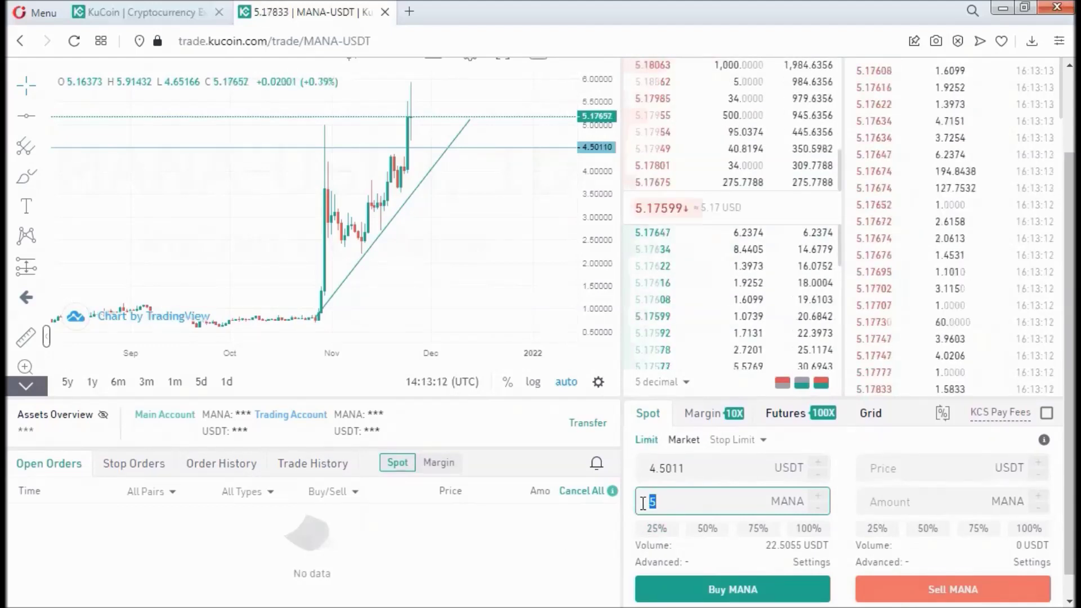
double_click(692, 465)
key(BackSpace)
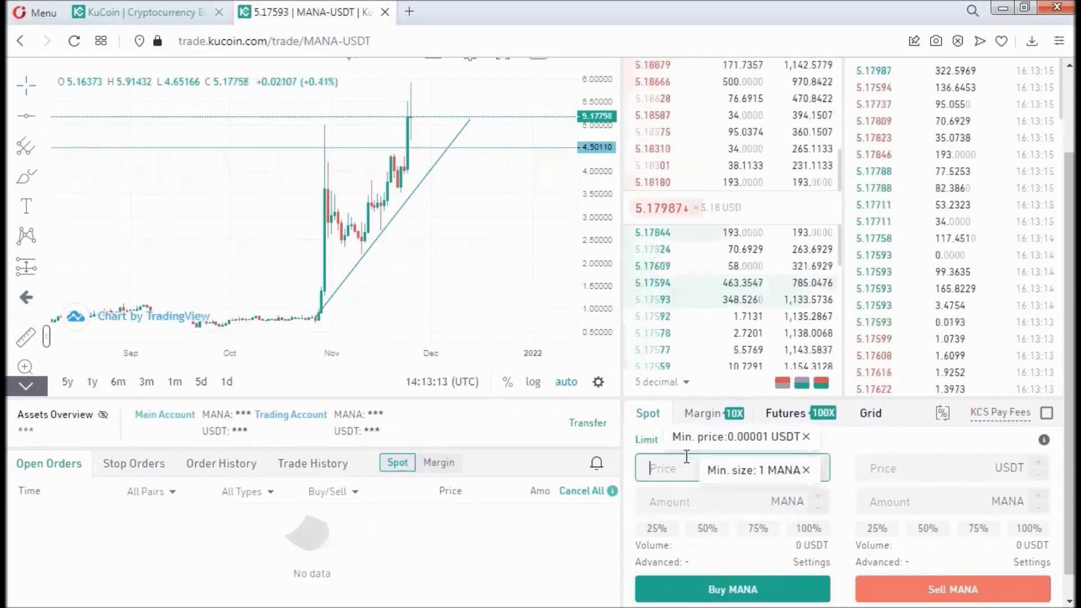
click(466, 284)
click(660, 501)
click(505, 276)
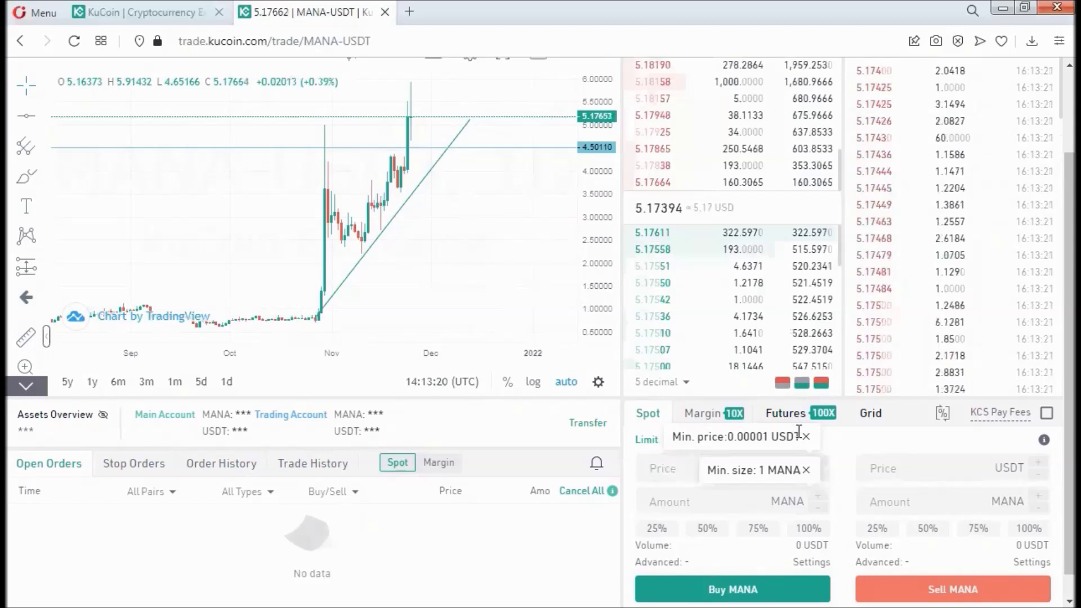
click(807, 437)
click(807, 470)
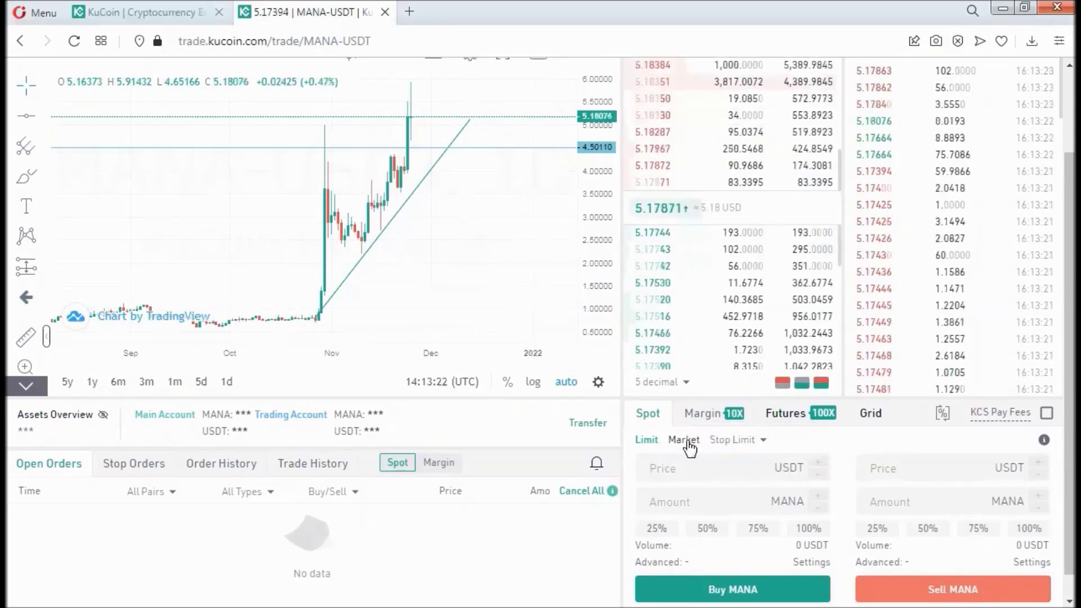
Step: Place a spot market buy order for MANA worth 20 USDT and dismiss the order notice
click(686, 442)
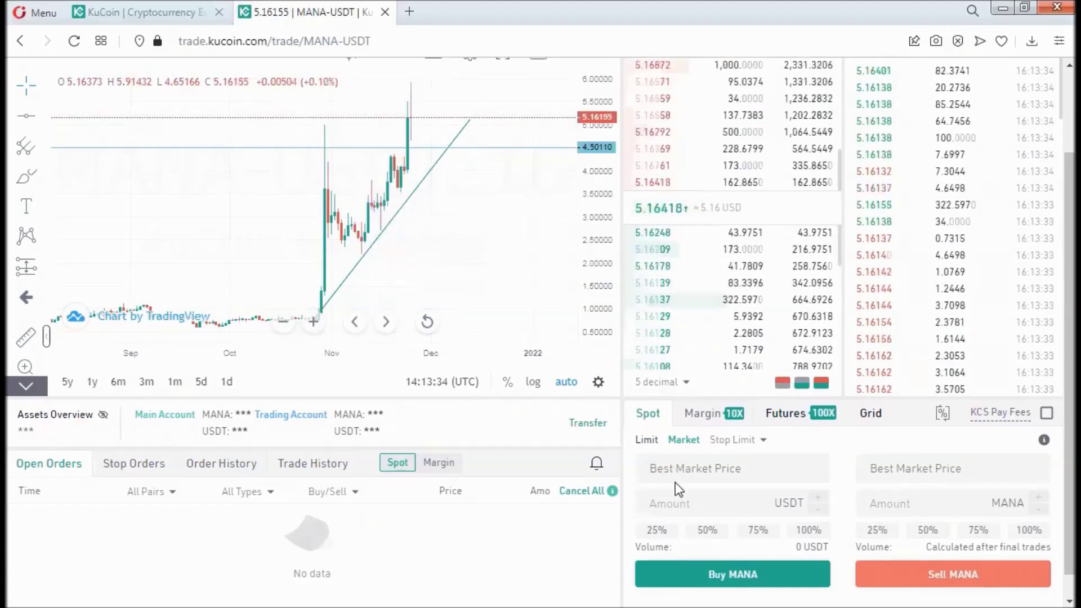
click(688, 501)
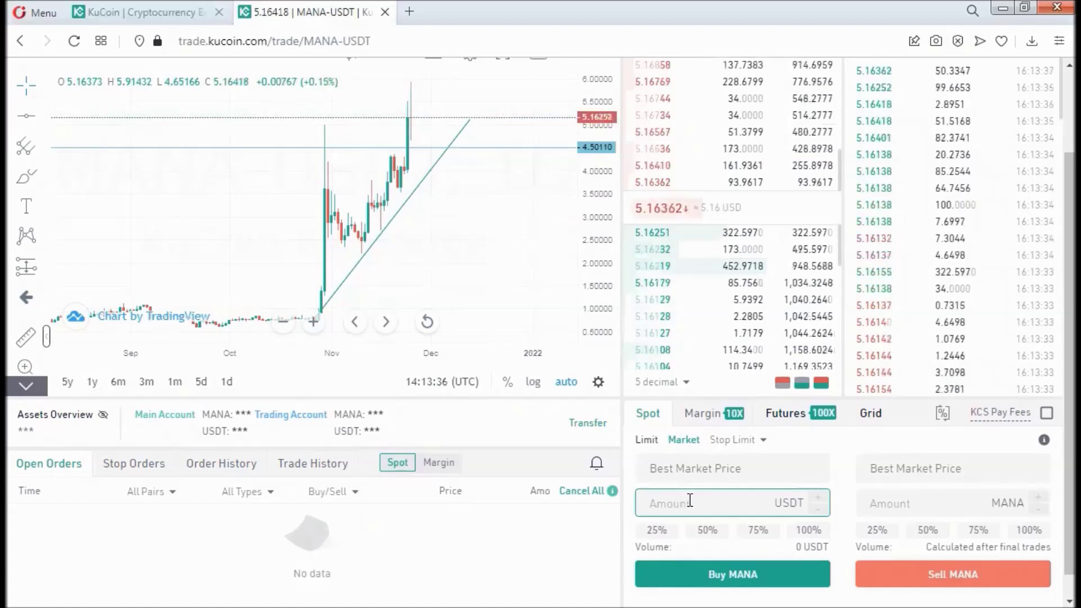
text(20)
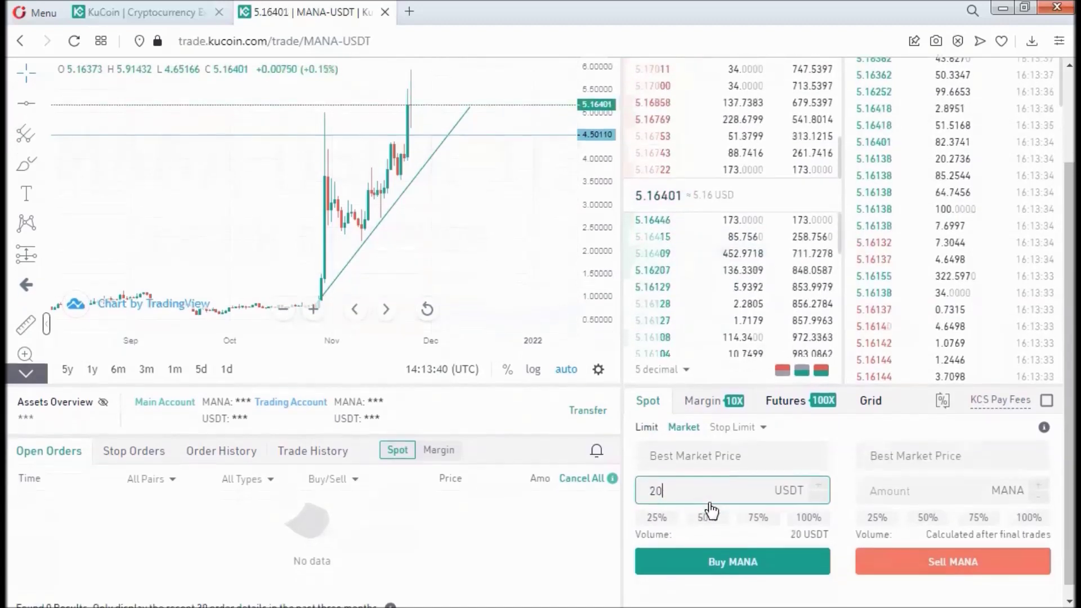
scroll(711, 507, down, 1)
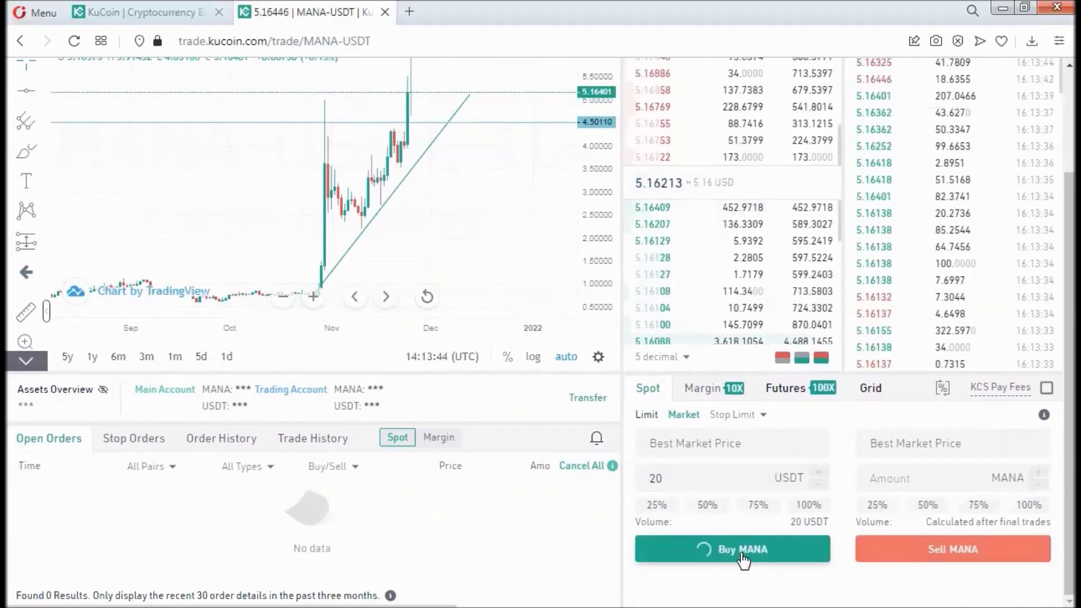
click(740, 557)
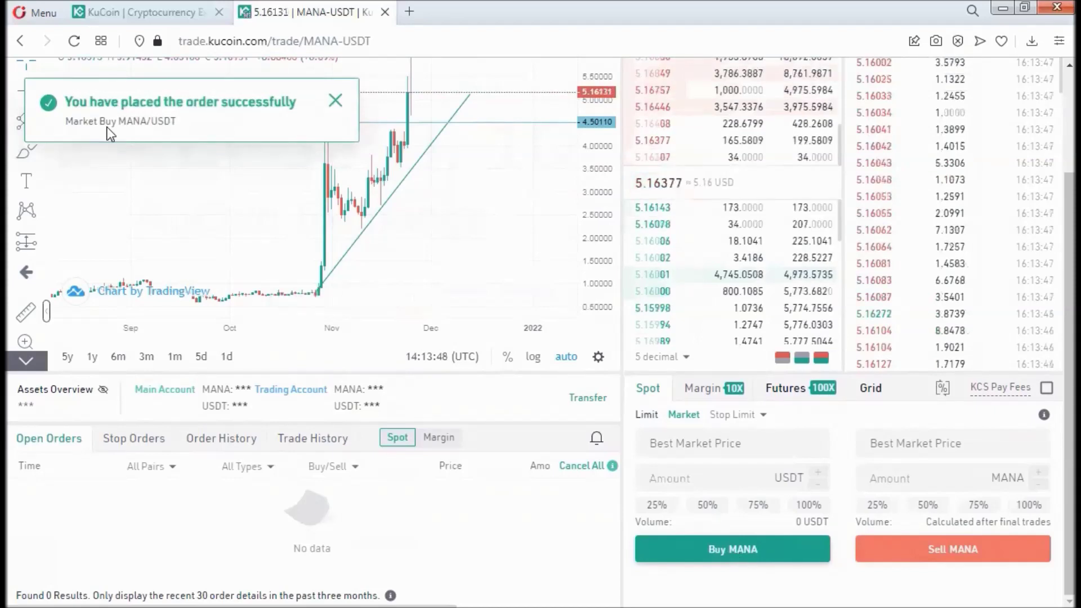
click(336, 101)
Step: Review the market buy of MANA in the order history and in the trade history
click(247, 448)
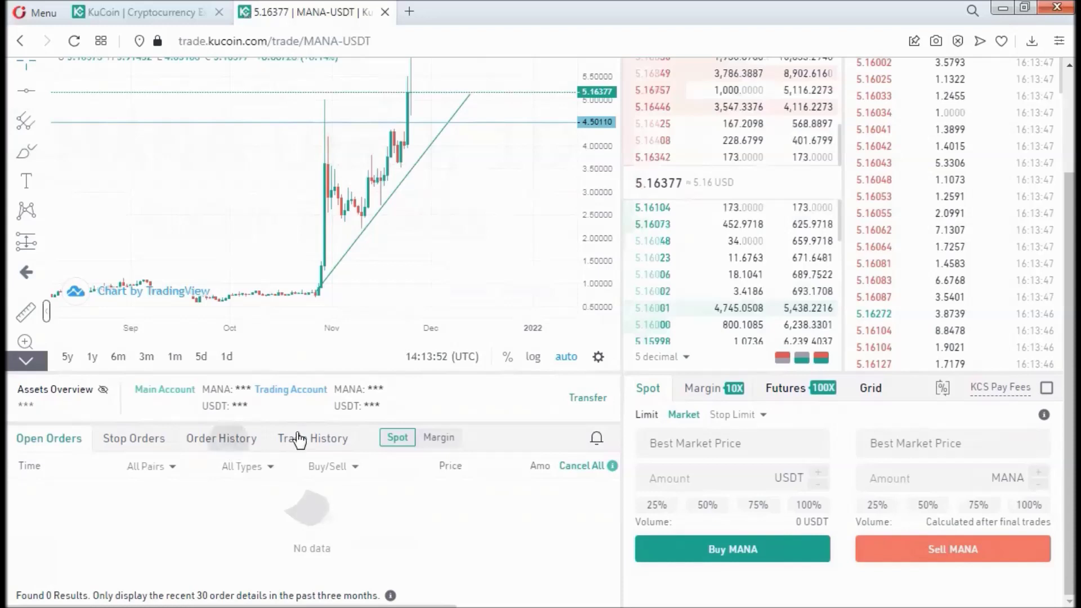
click(309, 439)
click(256, 441)
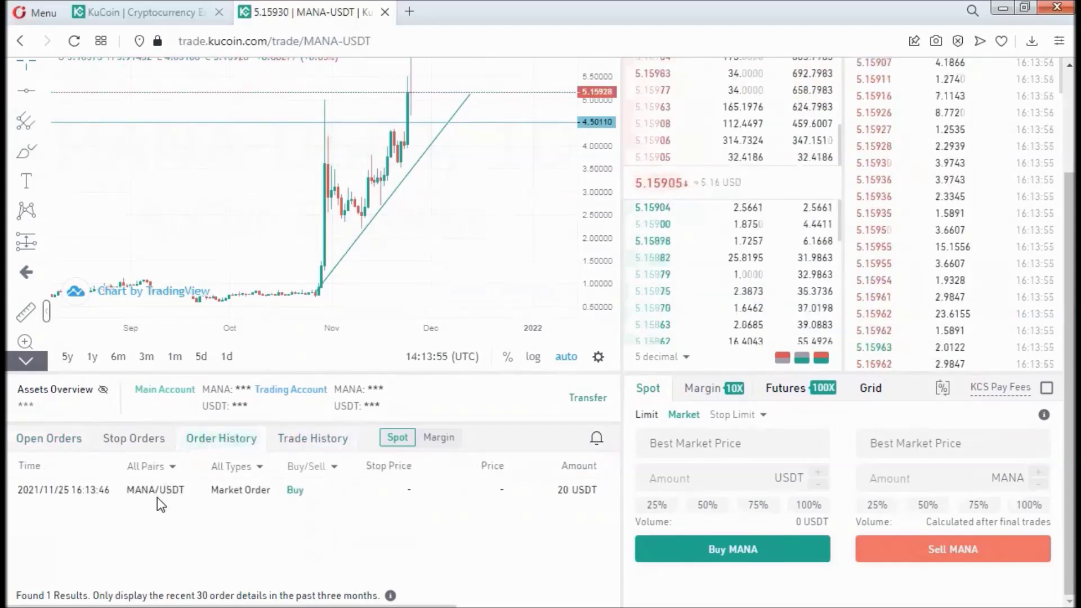
click(318, 440)
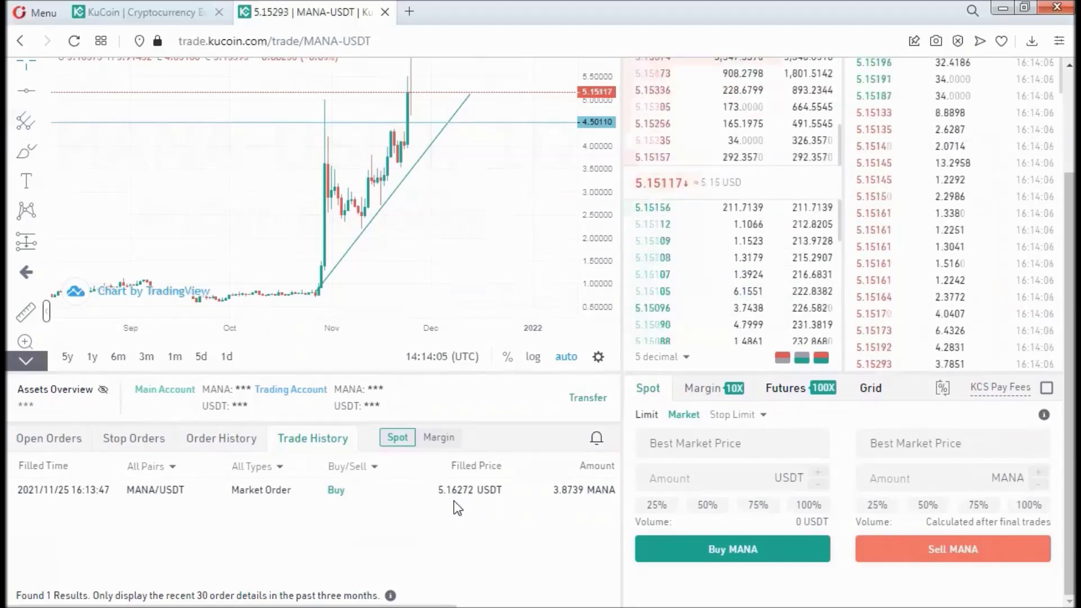
Step: Check the MANA and USDT balances in the trading account against the filled trade
click(149, 8)
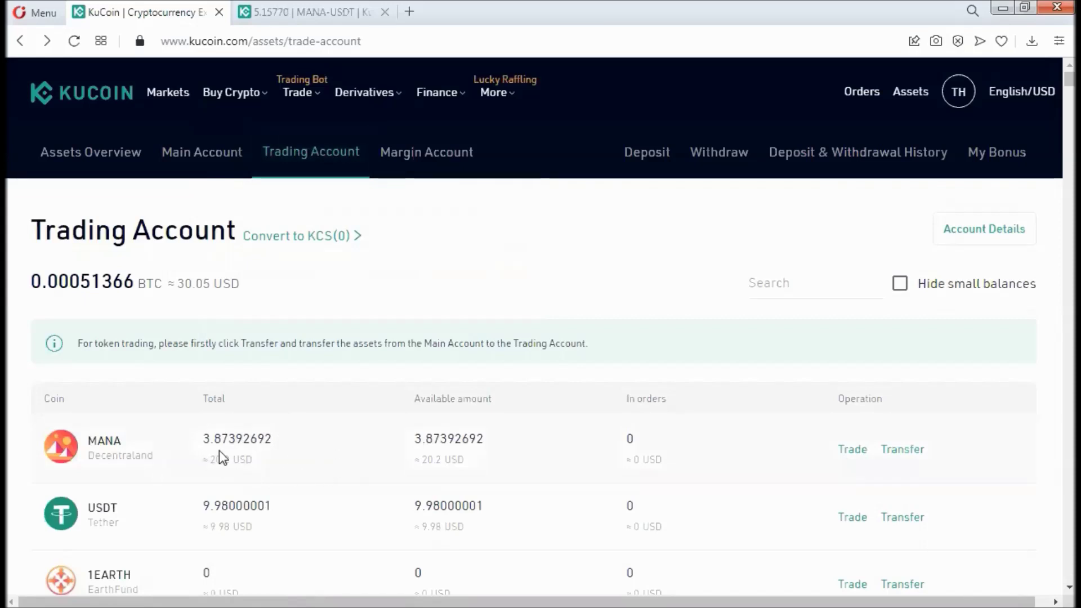
drag(207, 460, 252, 462)
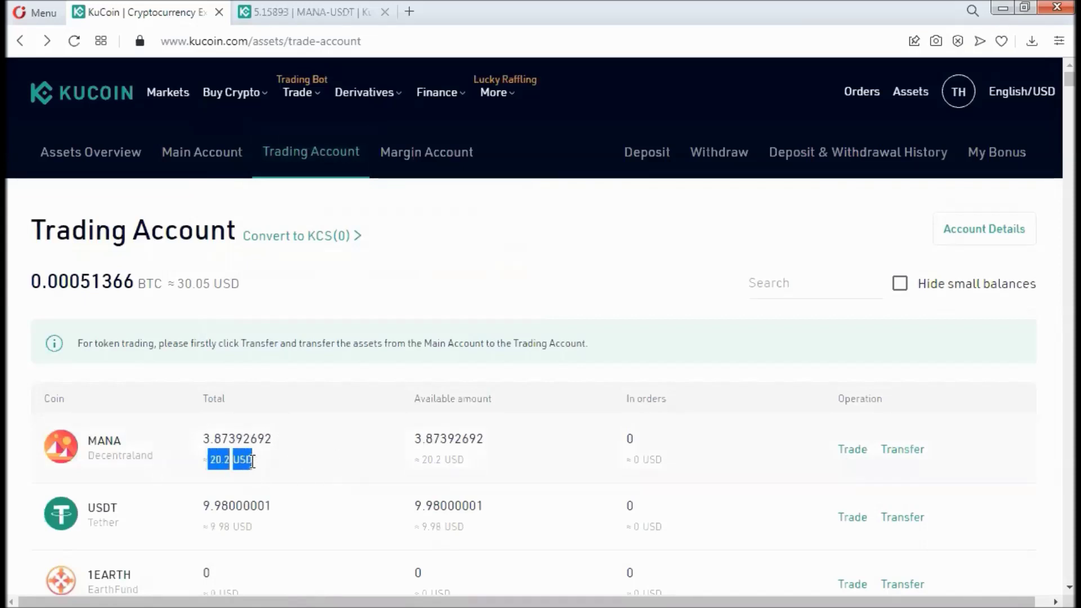
click(283, 464)
click(317, 22)
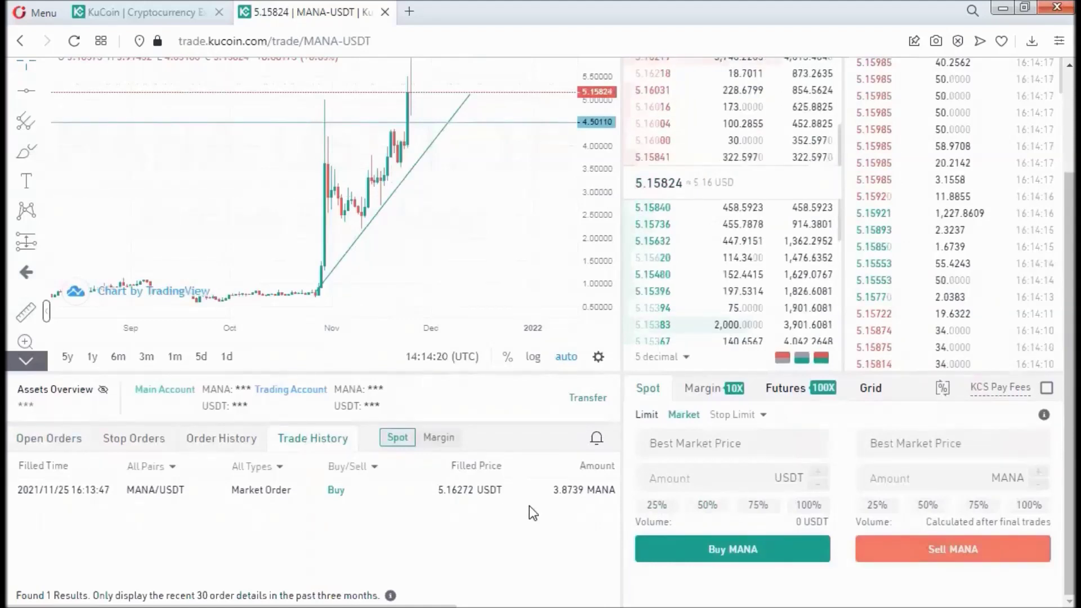
click(120, 10)
drag(268, 533, 207, 527)
click(328, 512)
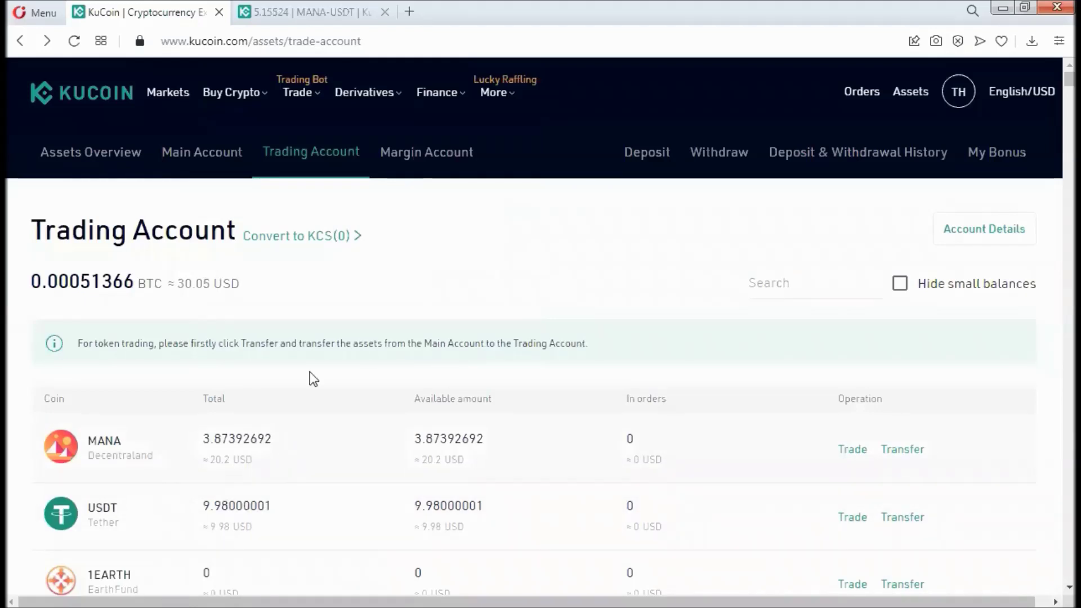
Step: Transfer 3.87 MANA from the trading account to the main account
click(911, 448)
click(380, 410)
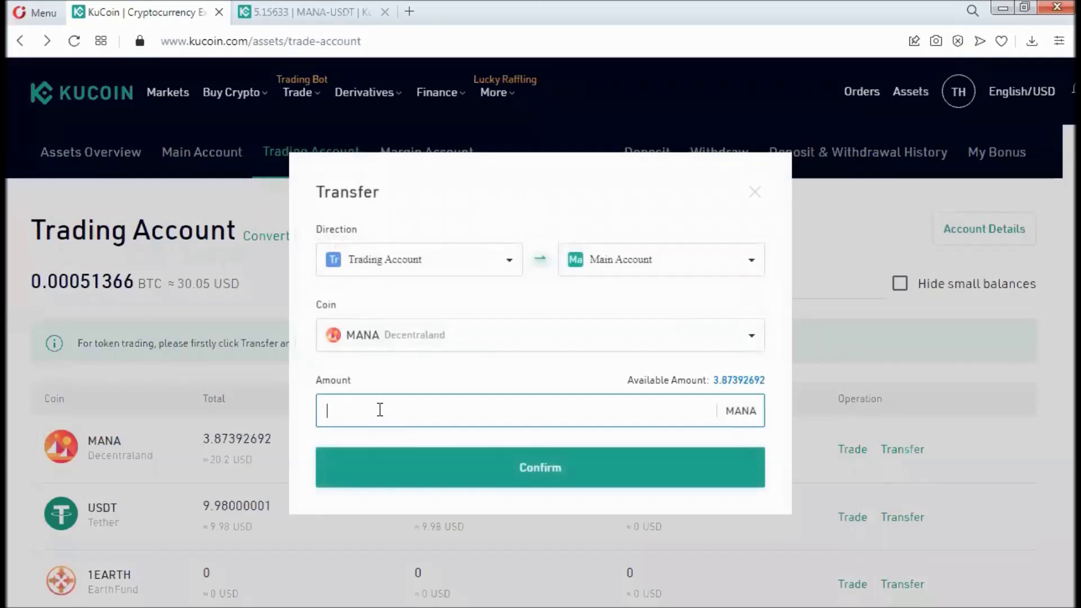
drag(712, 380, 767, 389)
click(624, 413)
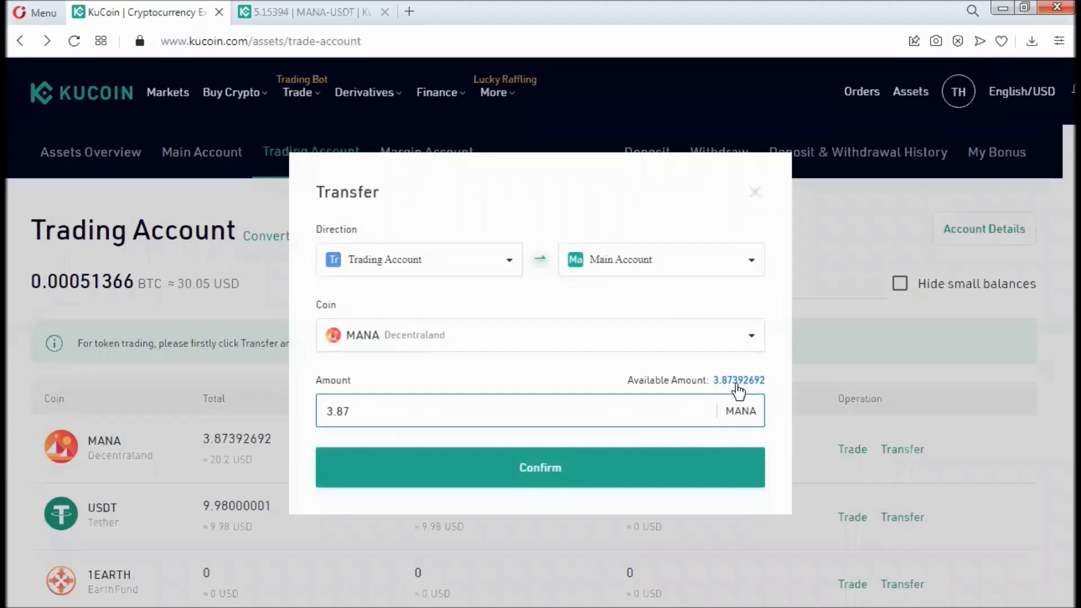
click(519, 467)
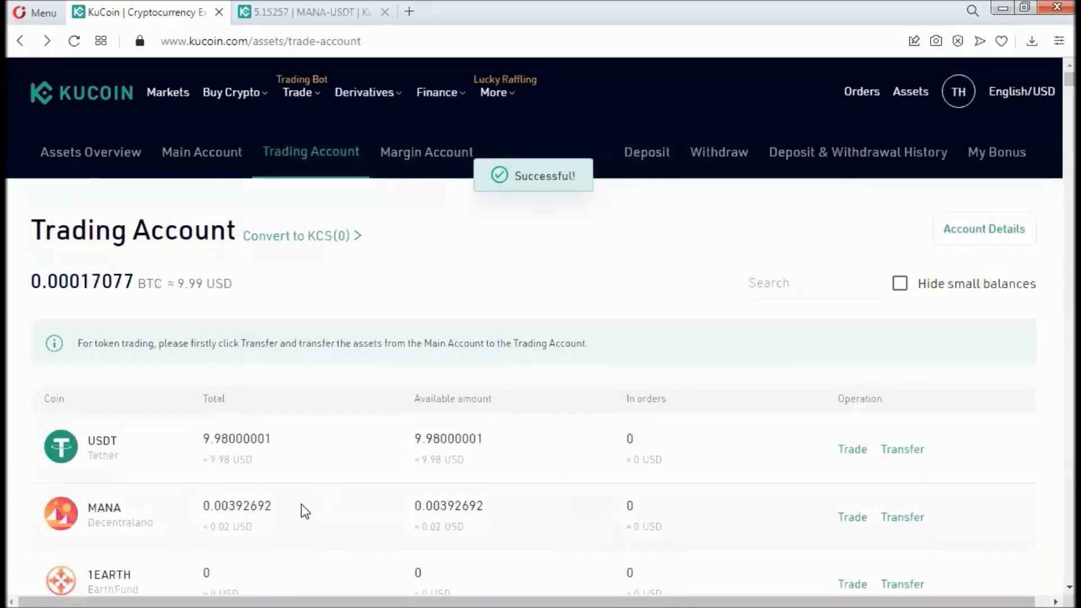
Step: Open the main account and turn off the hiding of small balances in its coin list
click(200, 149)
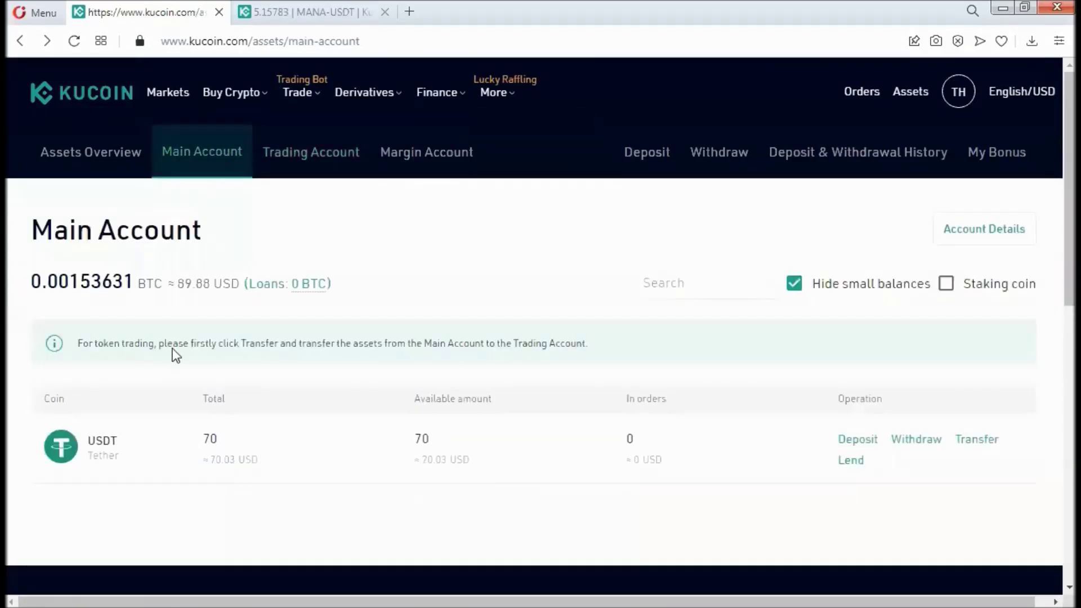
scroll(540, 323, down, 3)
scroll(675, 304, up, 3)
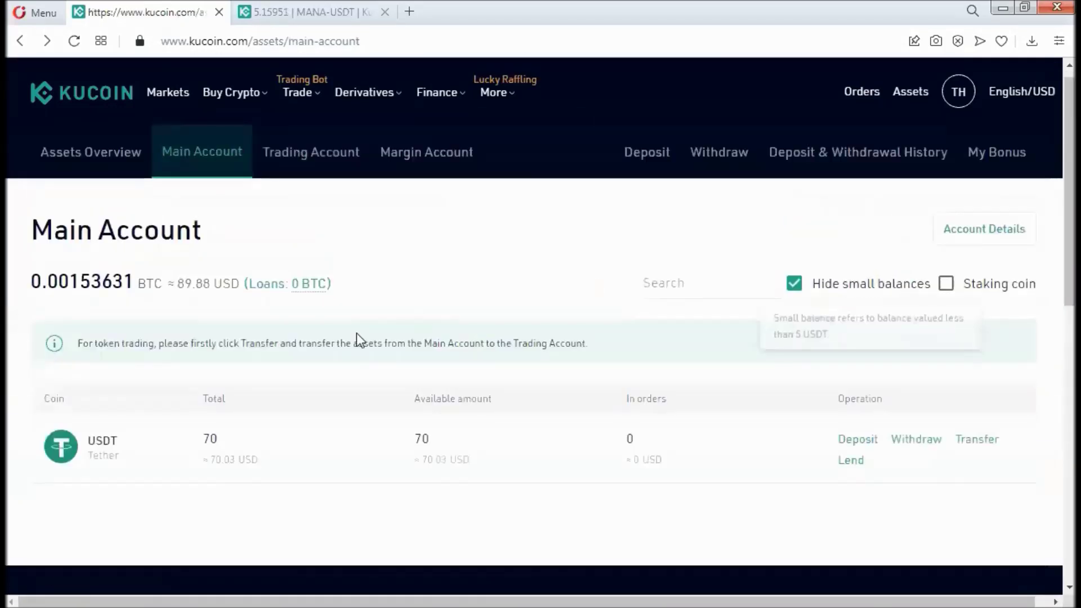
click(794, 283)
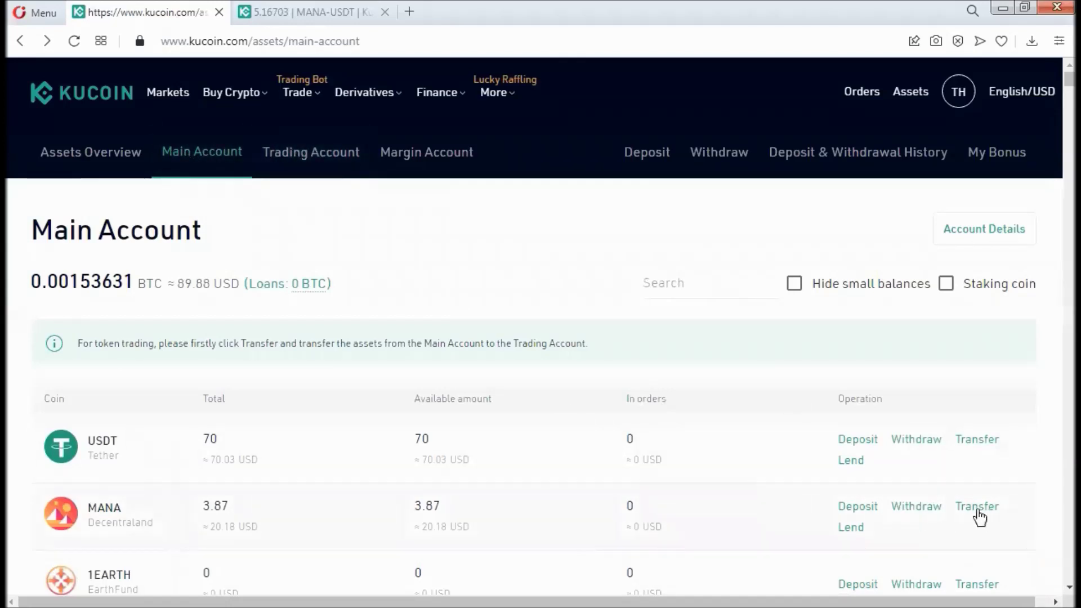
Step: Transfer 3.87 MANA from the main account back to the trading account
click(977, 508)
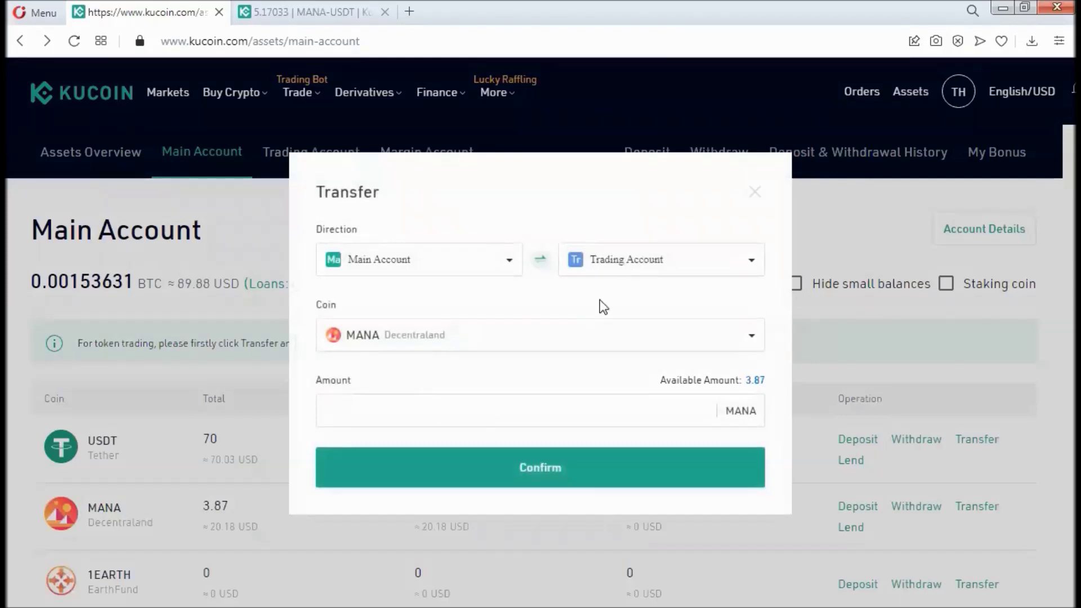
drag(749, 413, 598, 411)
click(574, 406)
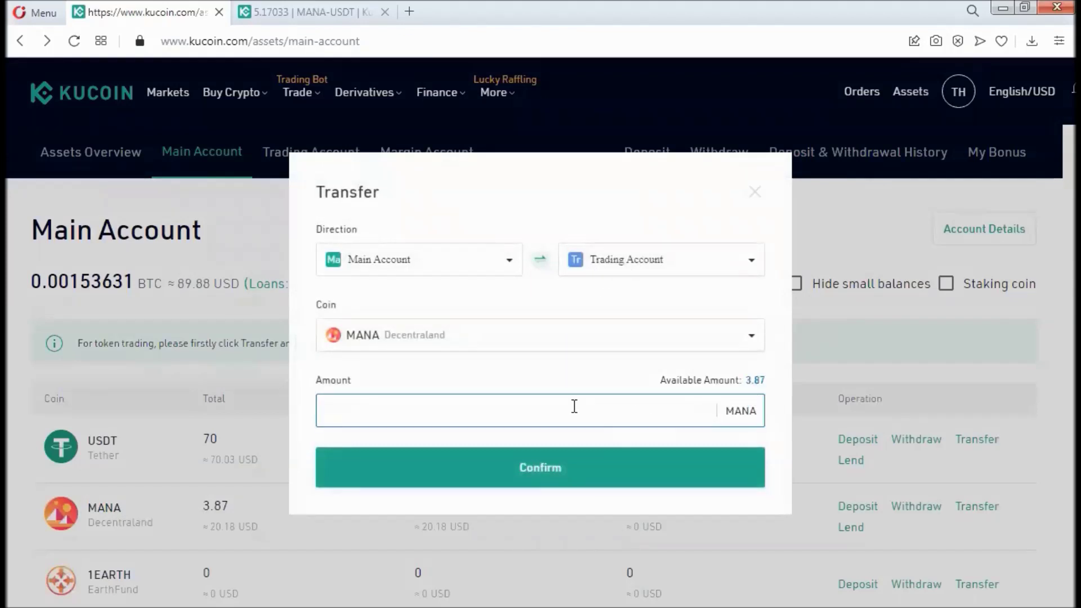
text(3.88)
key(BackSpace)
text(7)
click(574, 471)
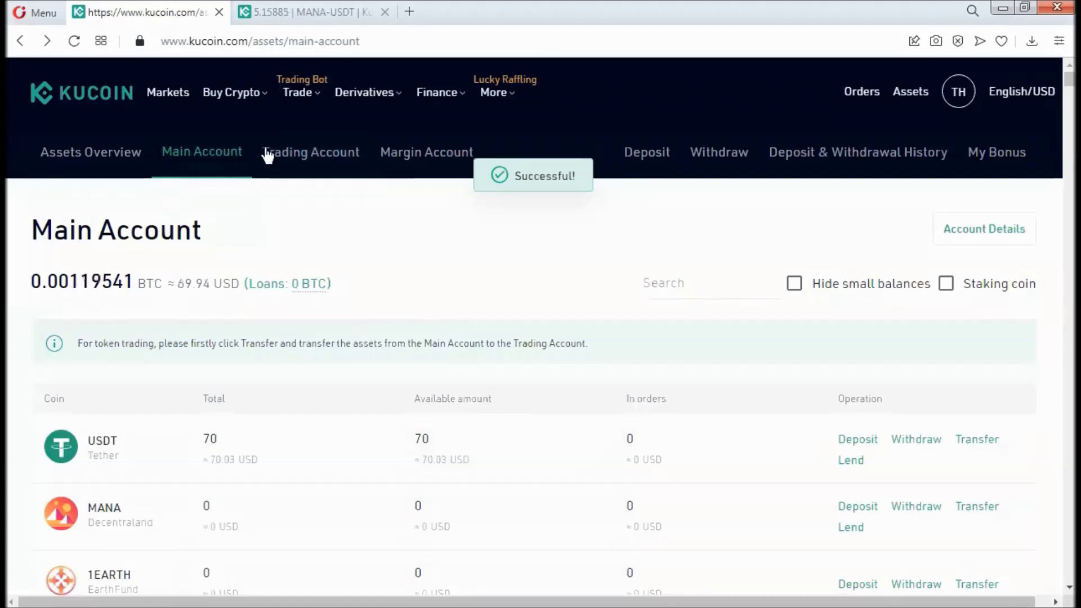
Step: Check the MANA balance in the trading account and go back to the MANA/USDT chart and order form
click(287, 152)
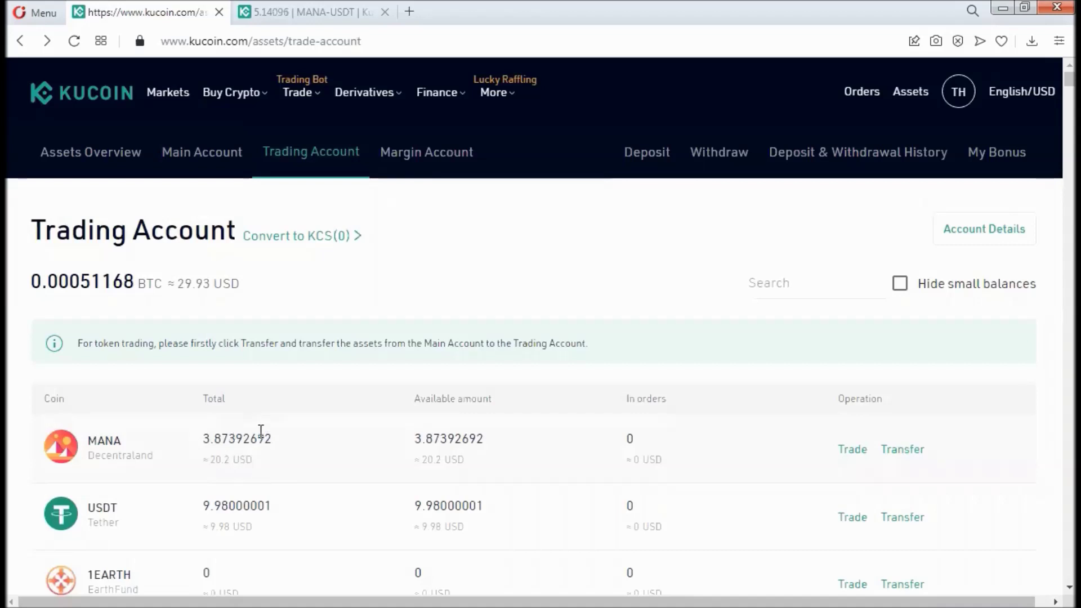
click(285, 14)
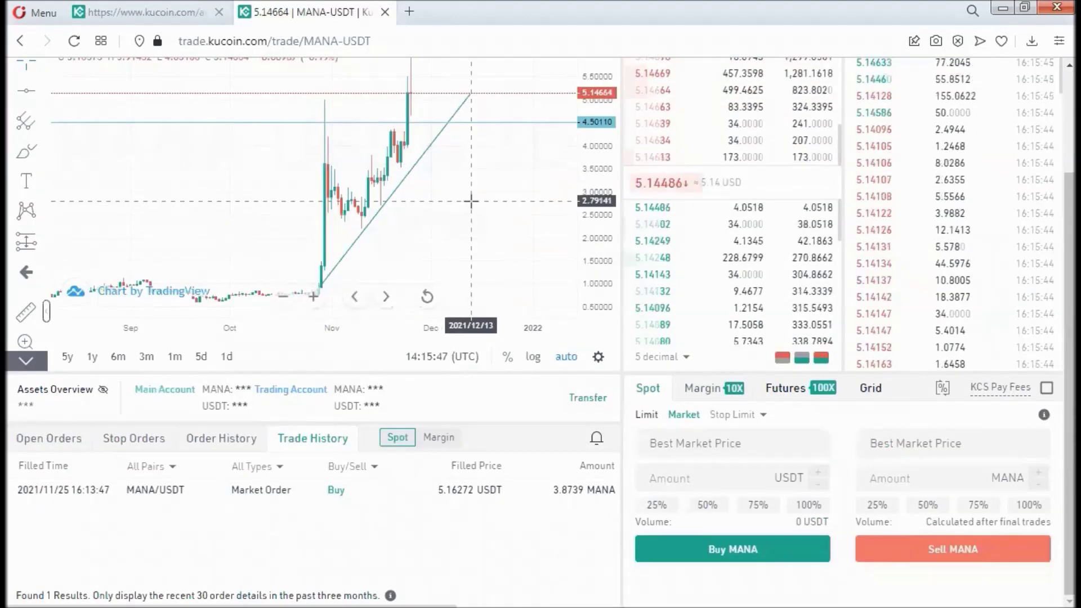
scroll(502, 203, up, 3)
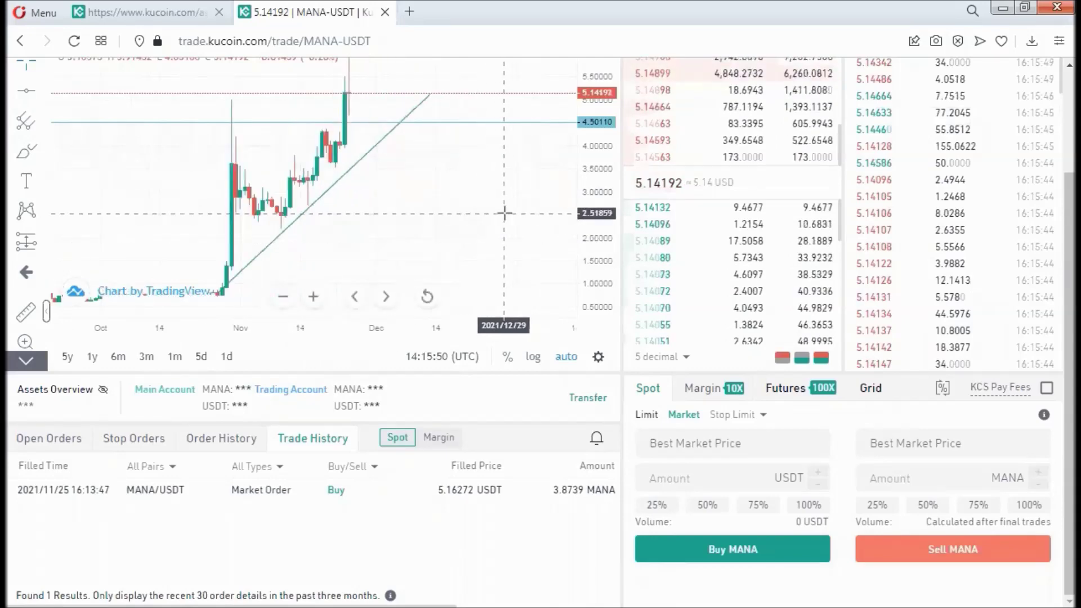
scroll(1053, 234, up, 2)
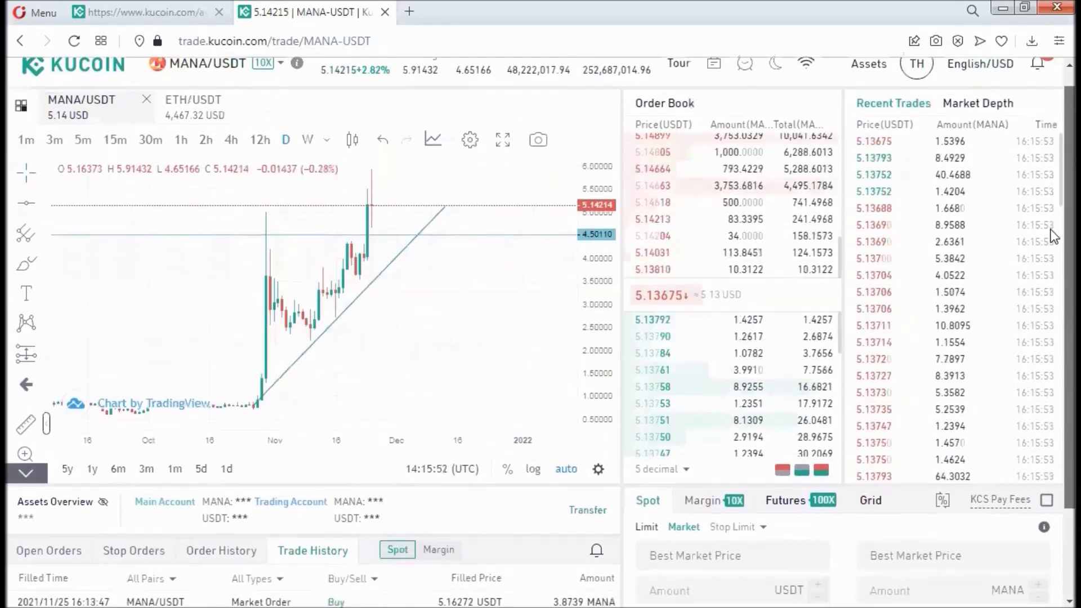
scroll(1053, 233, down, 2)
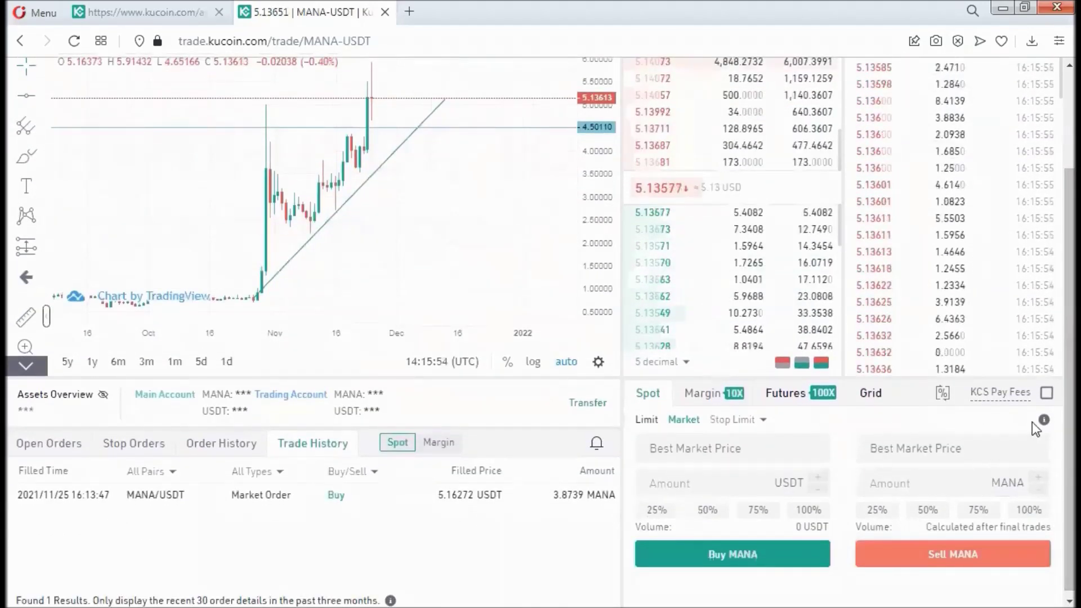
scroll(1033, 421, up, 2)
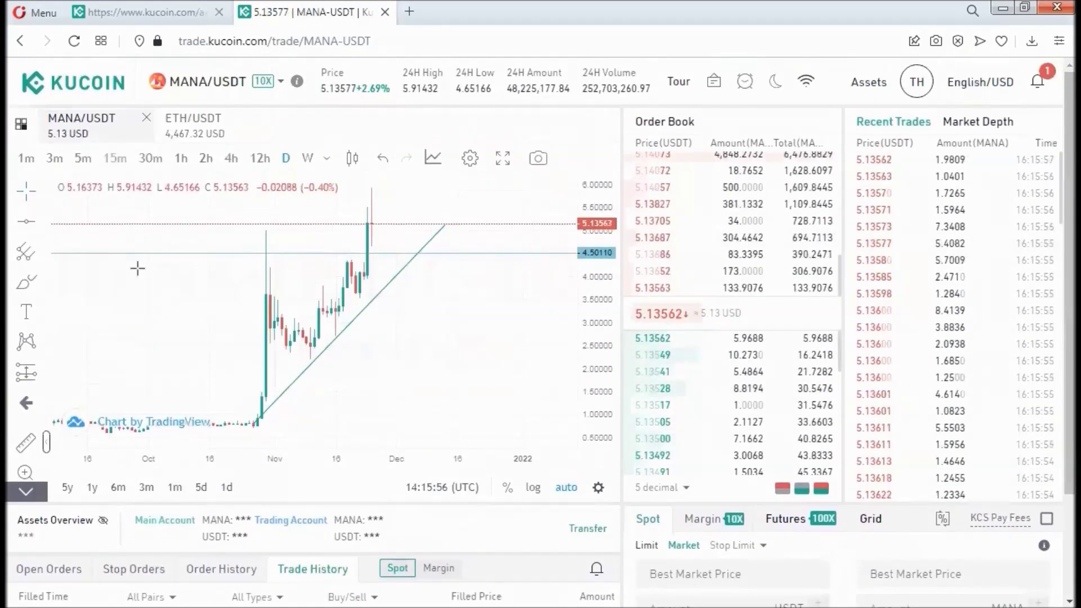
Step: Close the MANA/USDT pair on the trading page and reopen it by searching the markets for MANA
click(146, 117)
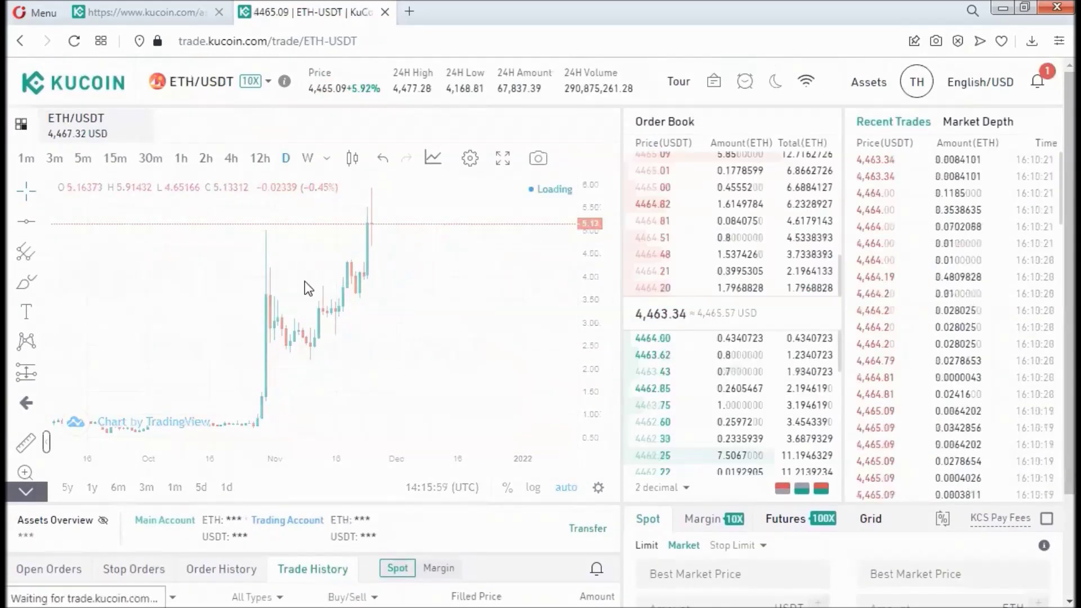
click(183, 90)
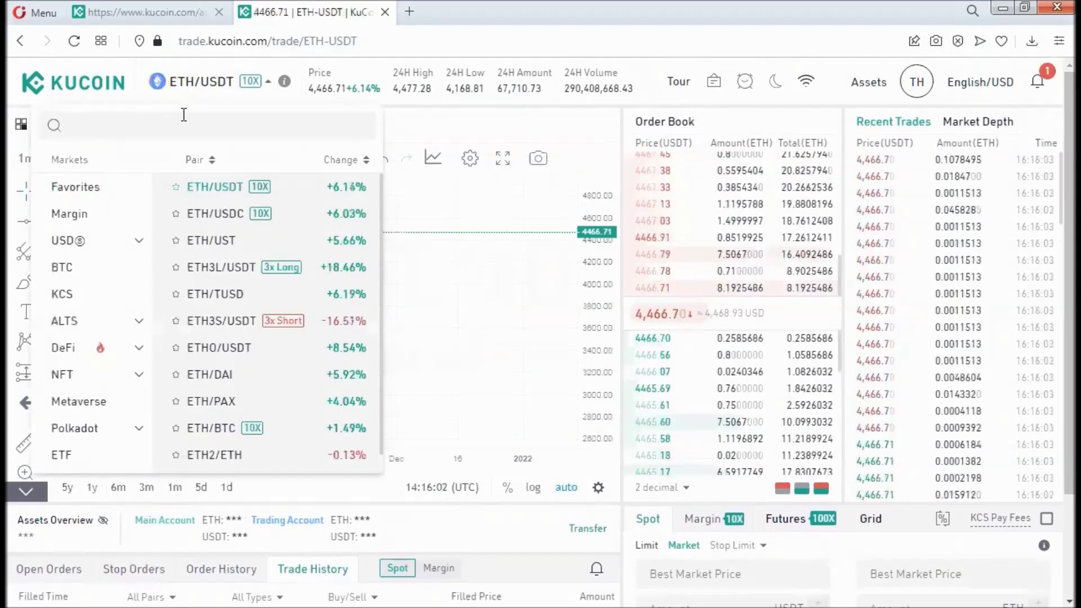
click(162, 123)
text(MANA)
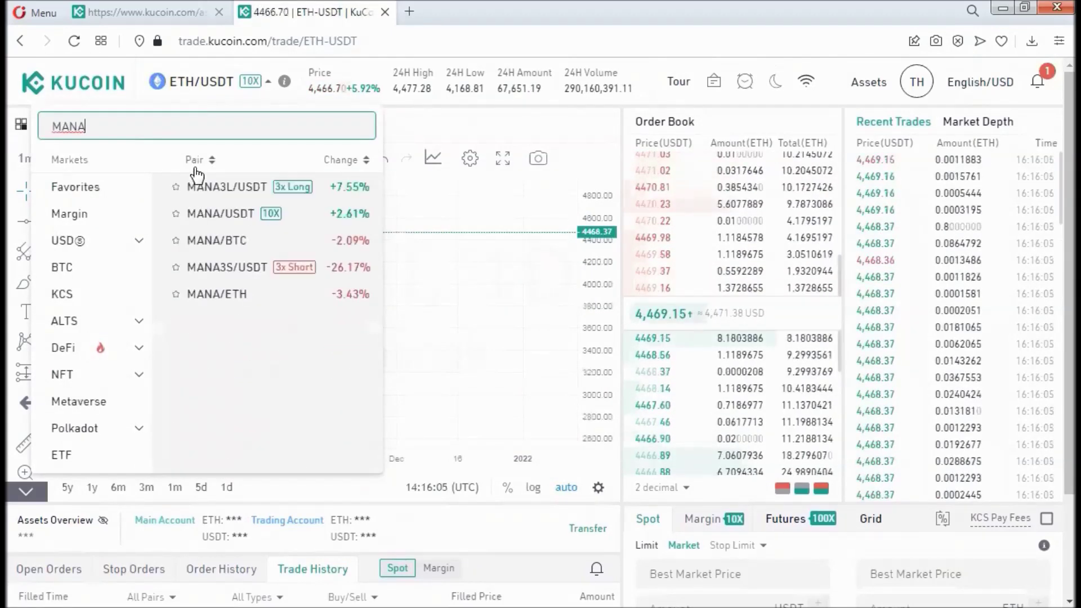
click(228, 214)
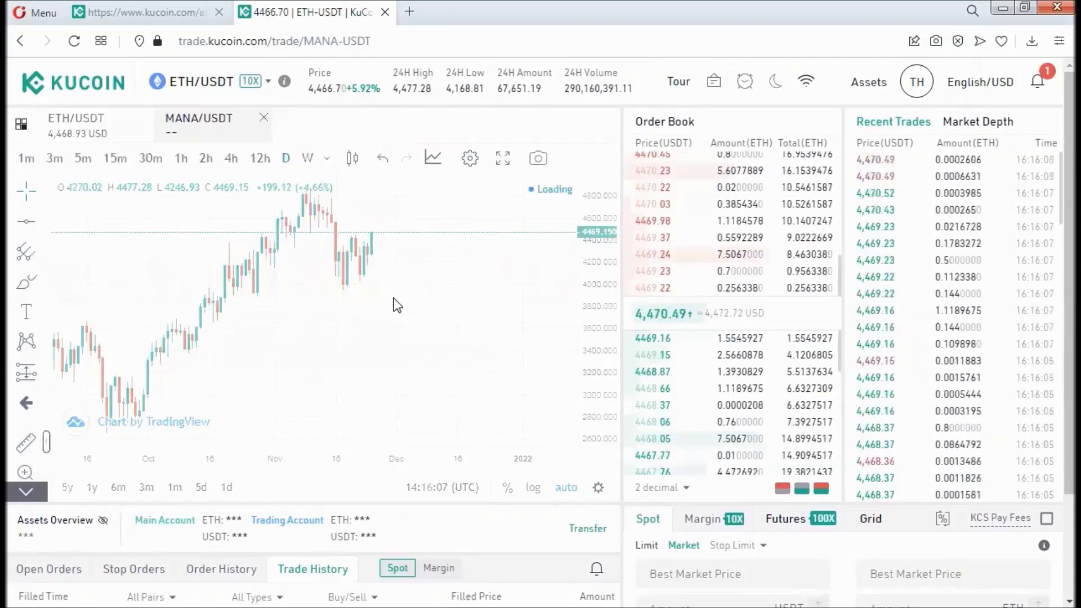
Step: Check the MANA balance in the trading account and sell 1.8 MANA for USDT with a spot market order
scroll(1055, 253, down, 2)
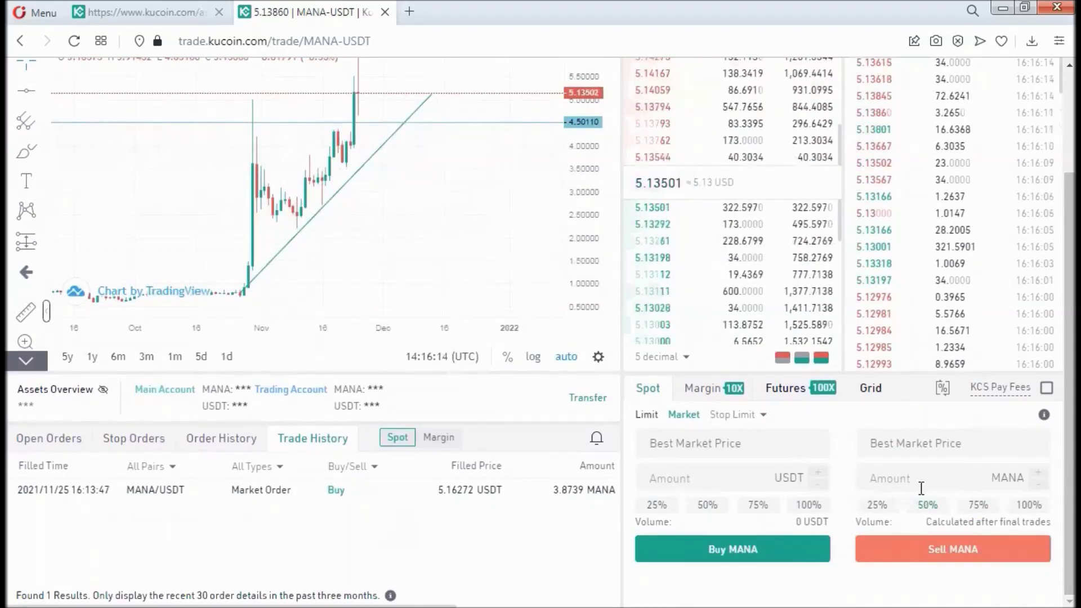
click(922, 474)
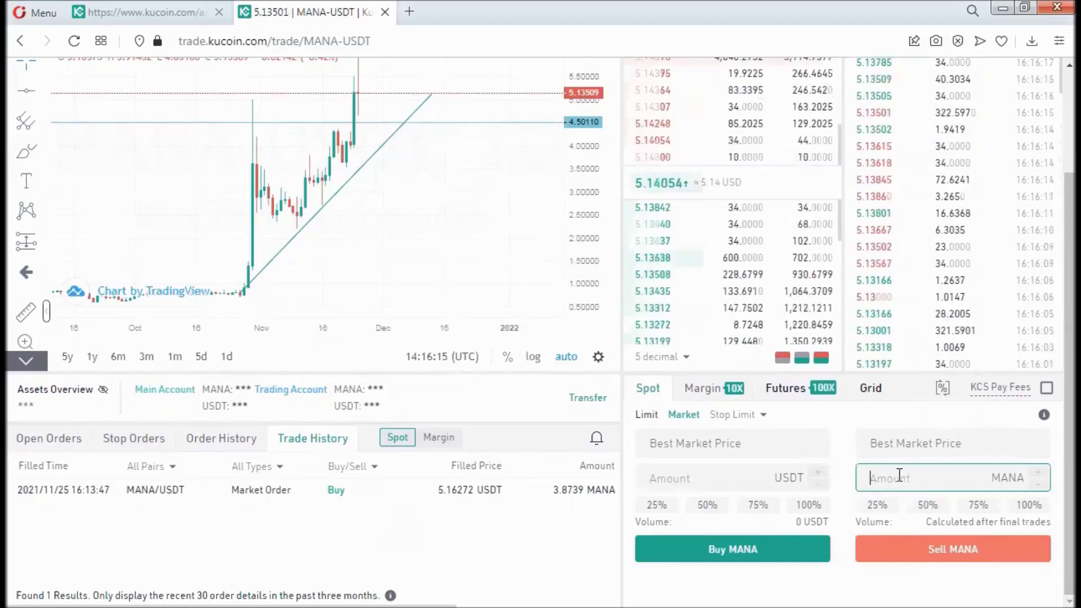
scroll(541, 282, up, 2)
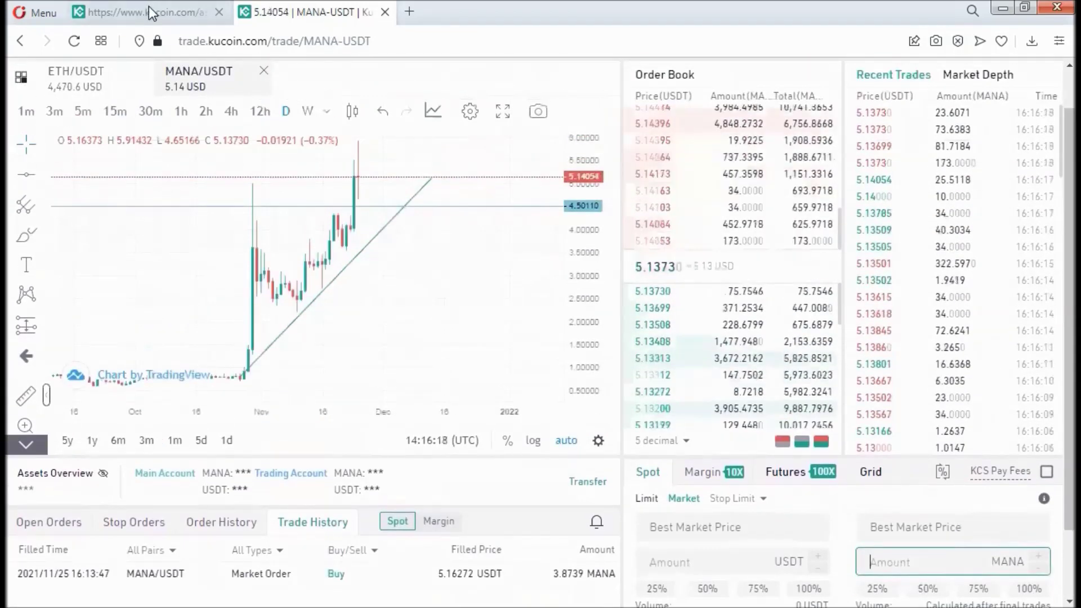
click(149, 12)
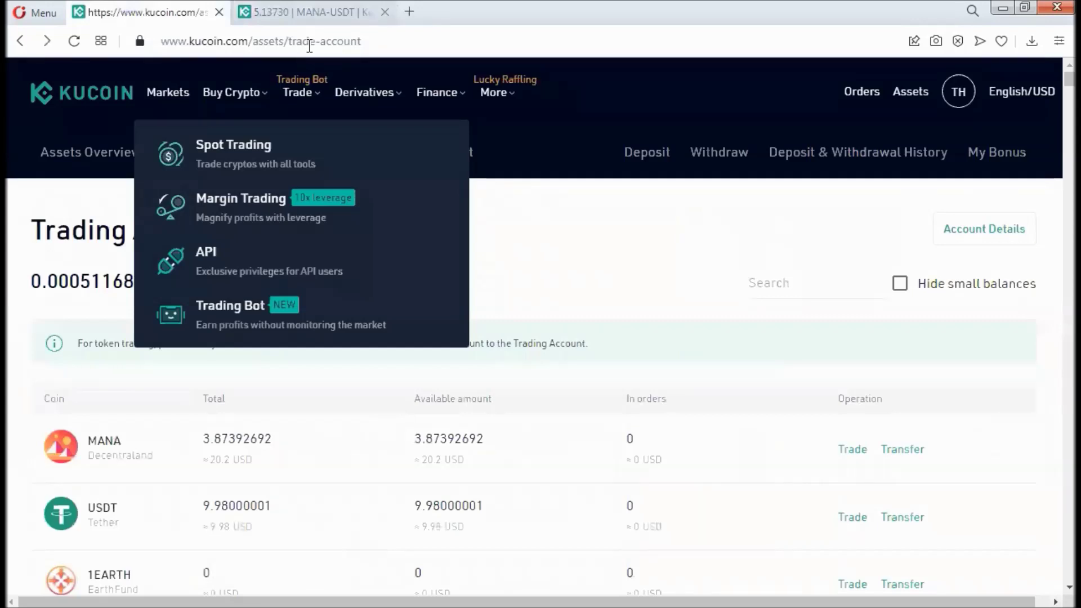
click(310, 12)
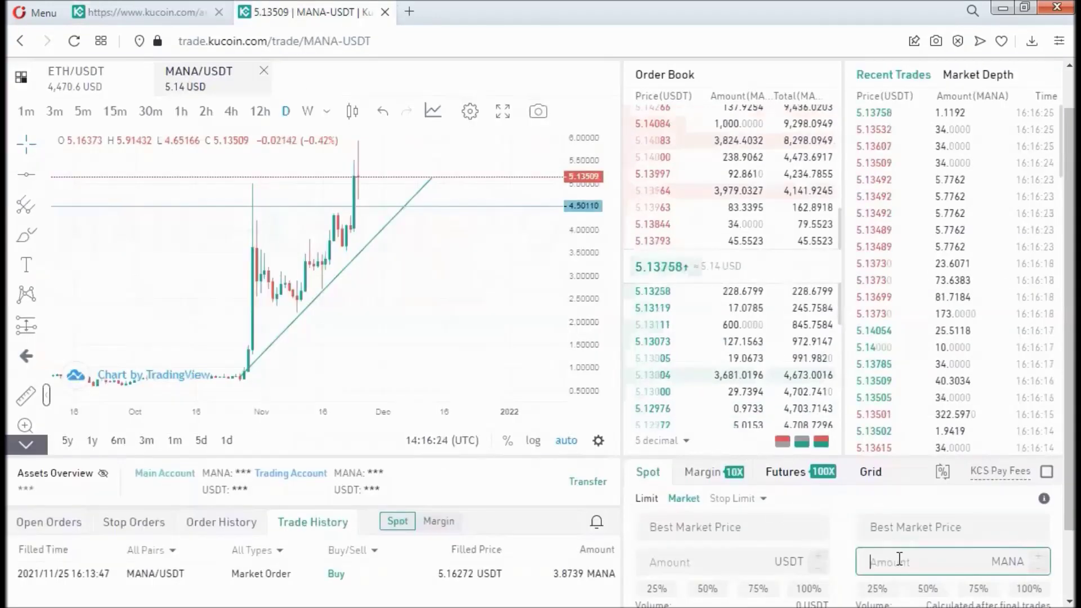
text(1.8)
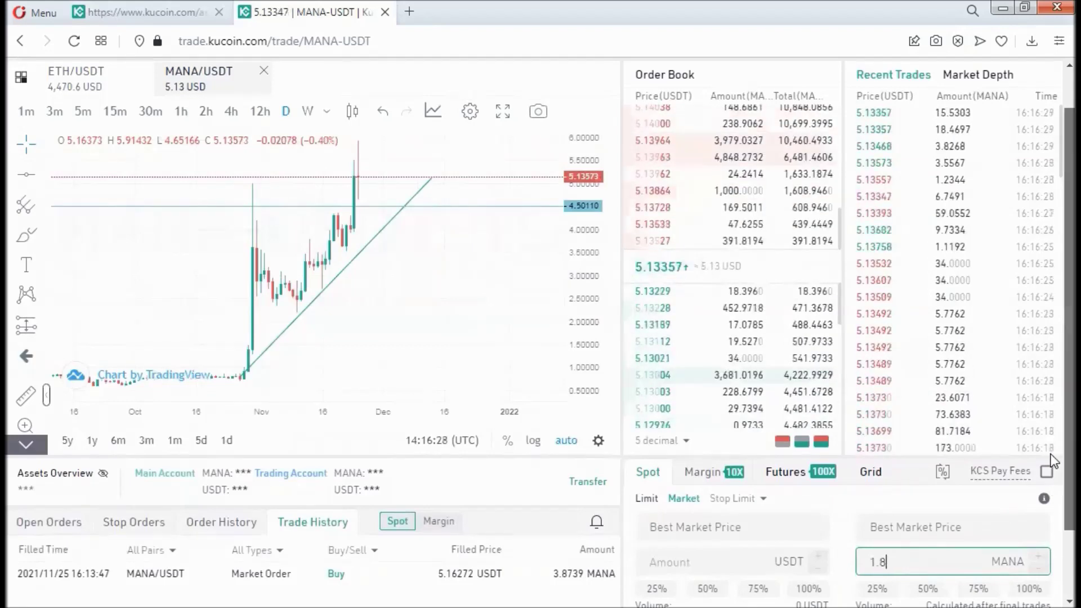
scroll(1031, 456, down, 1)
click(952, 564)
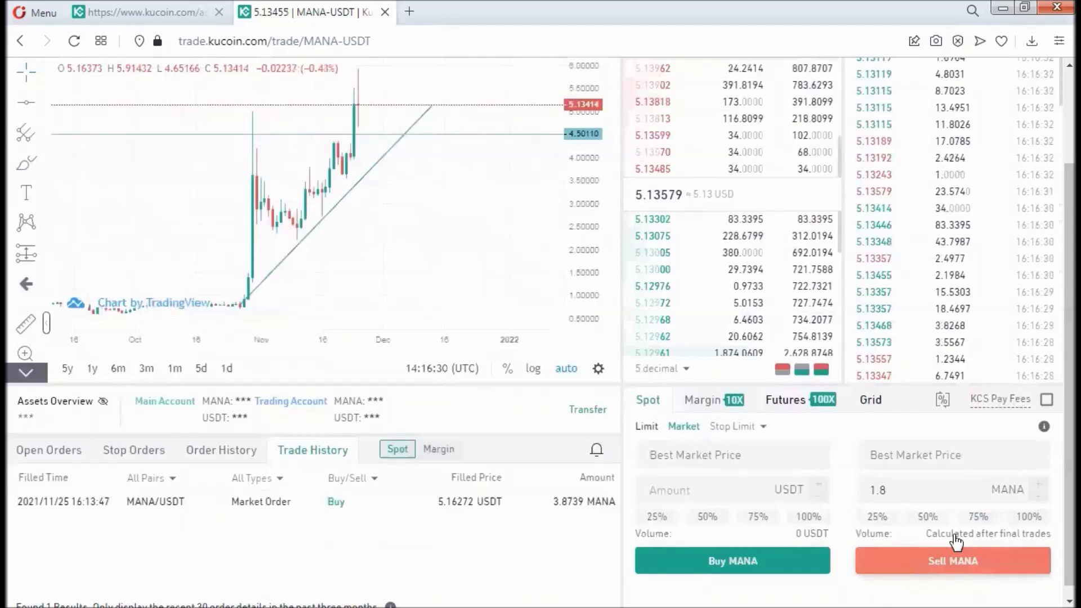
click(924, 560)
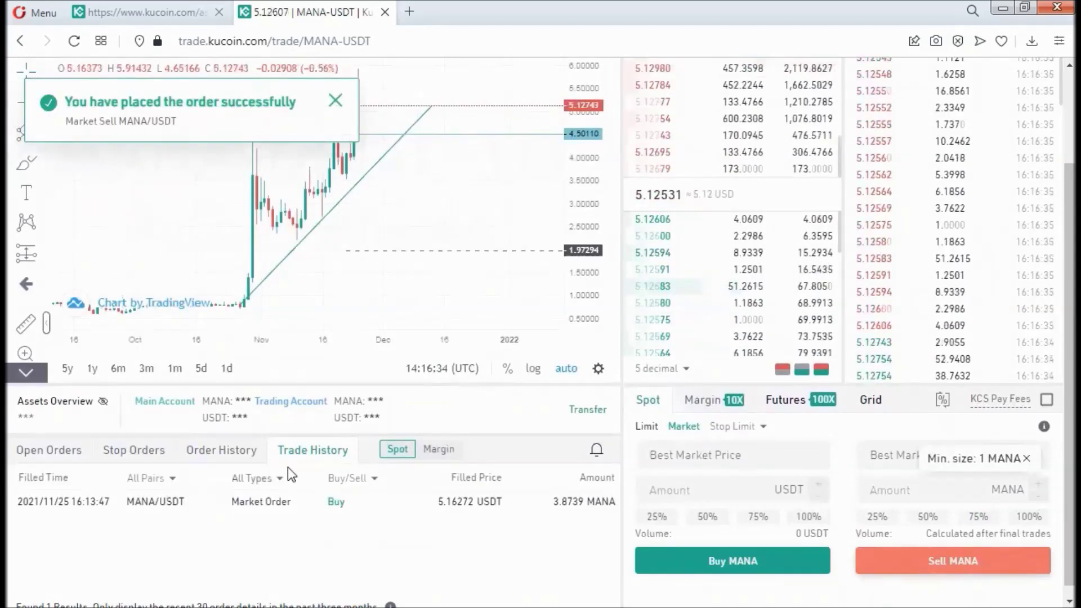
Step: Examine the USD values of the USDT and MANA holdings in the trading account and glance at the MANA/USDT trade history
click(148, 12)
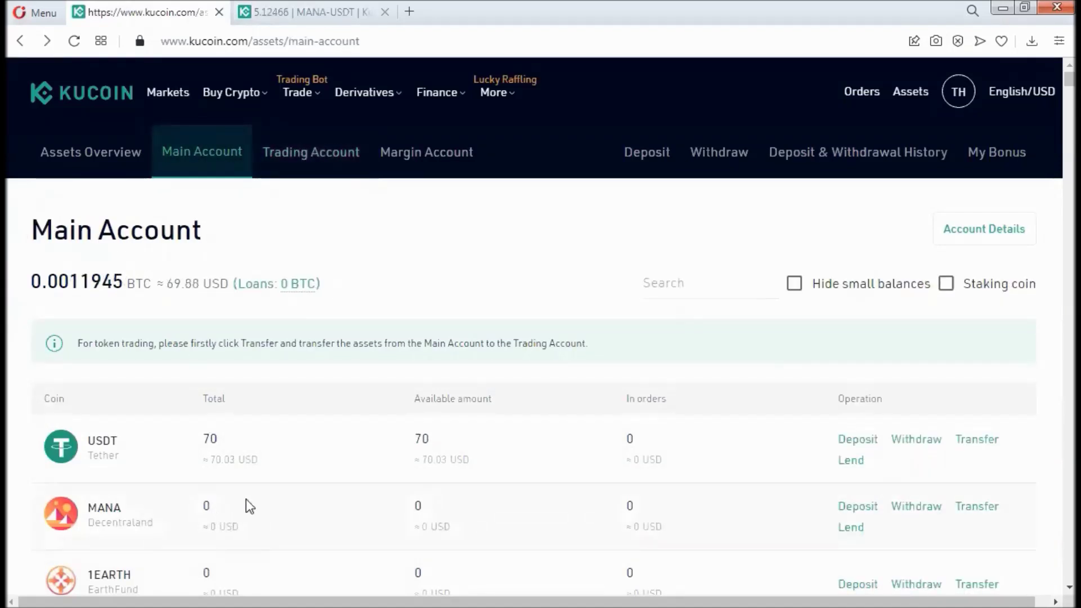
click(274, 151)
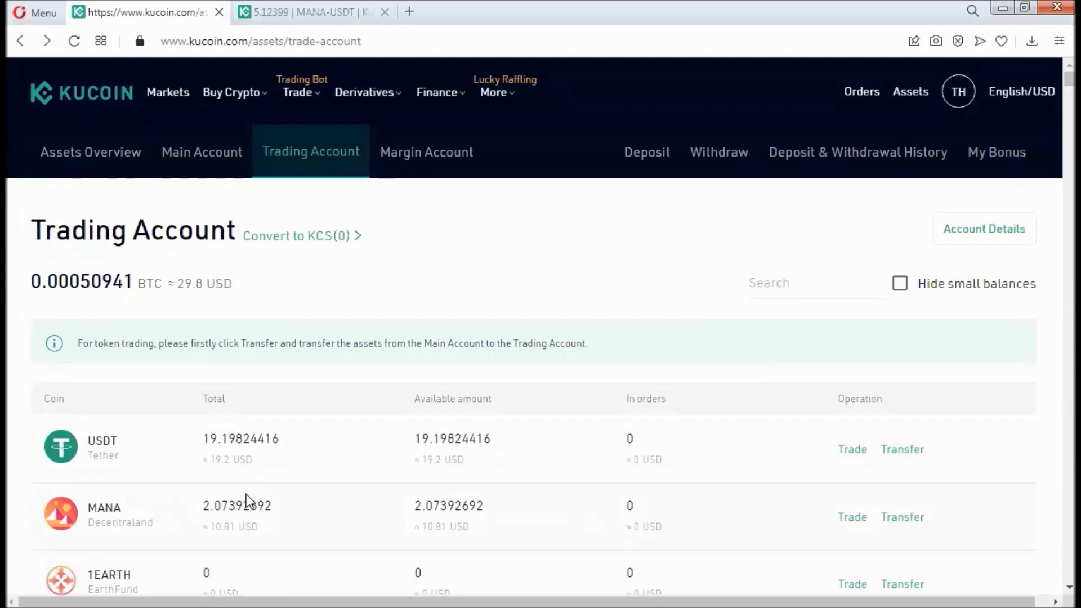
drag(204, 527, 251, 527)
click(248, 477)
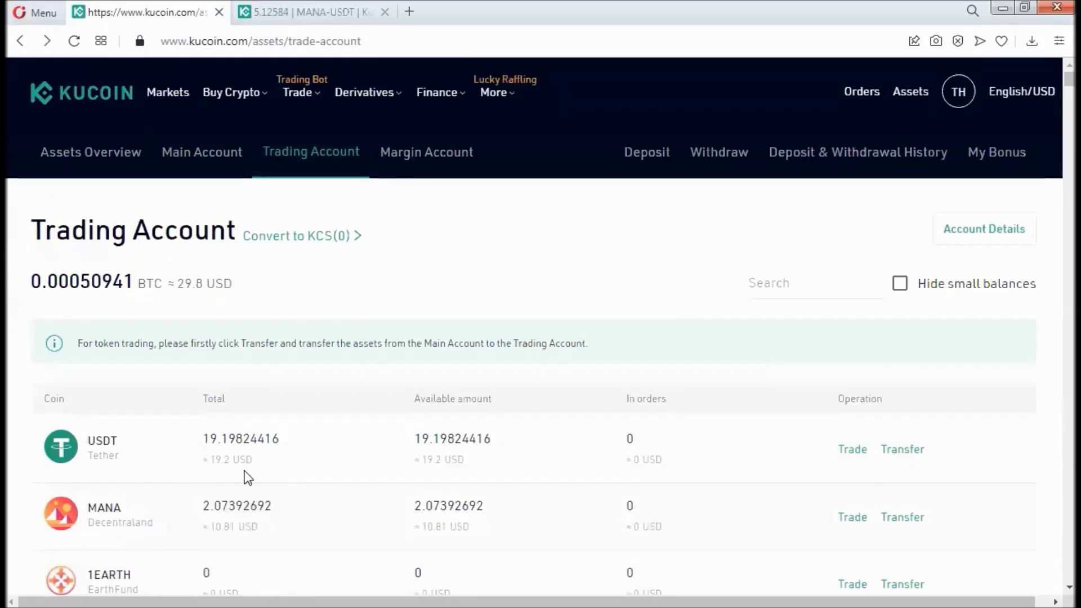
drag(206, 466, 268, 461)
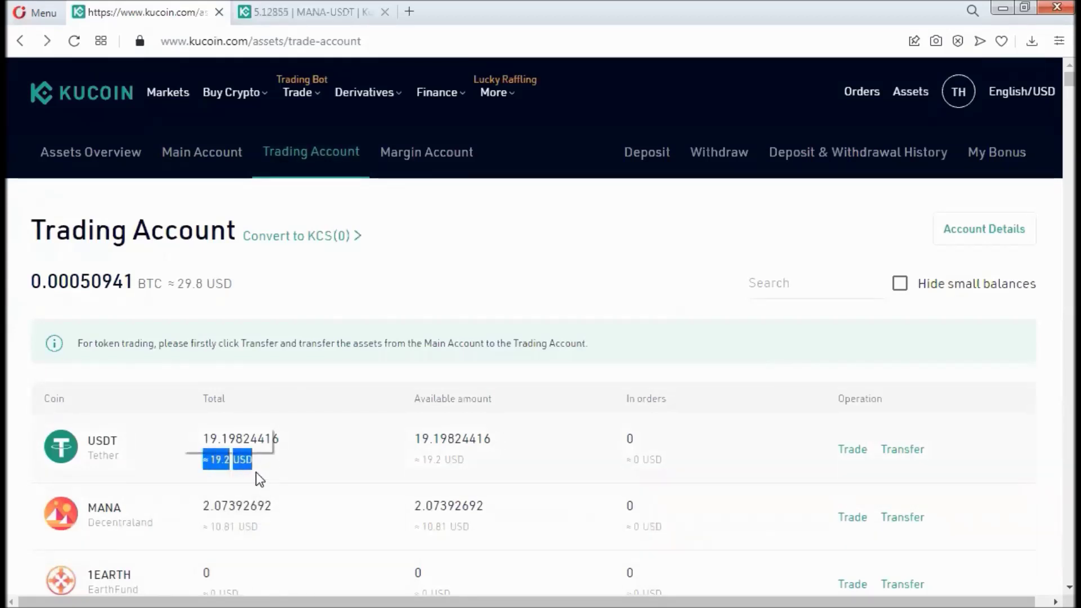
drag(198, 460, 282, 461)
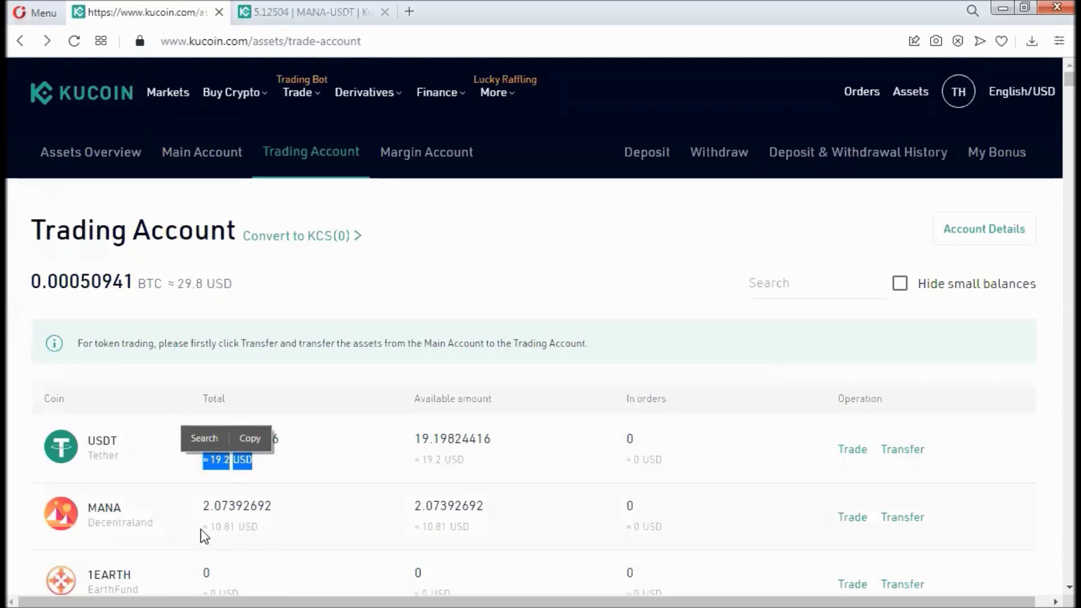
drag(198, 529, 265, 531)
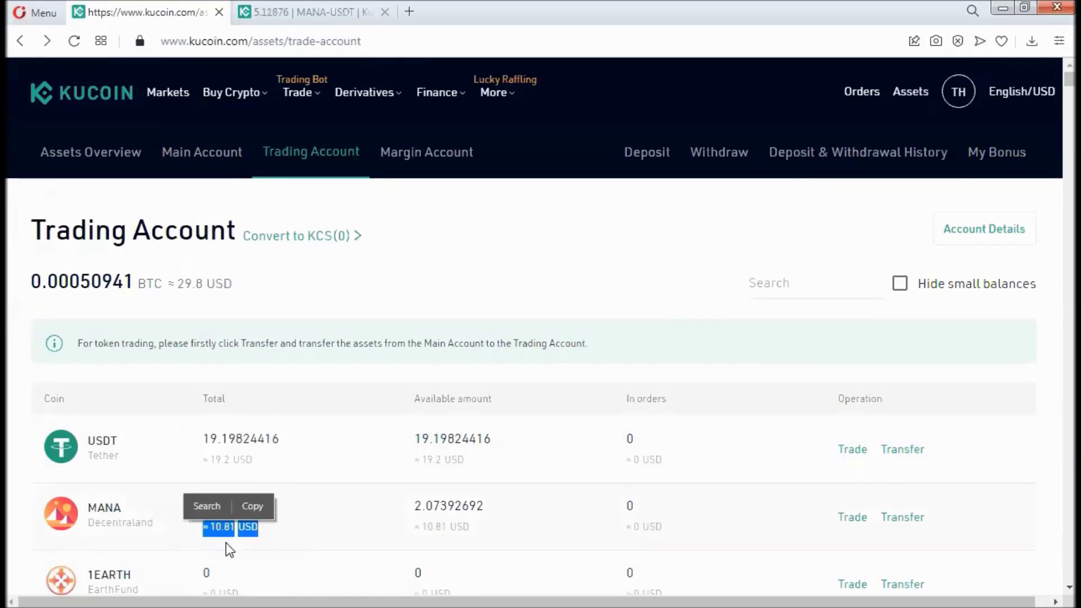
drag(261, 532, 200, 529)
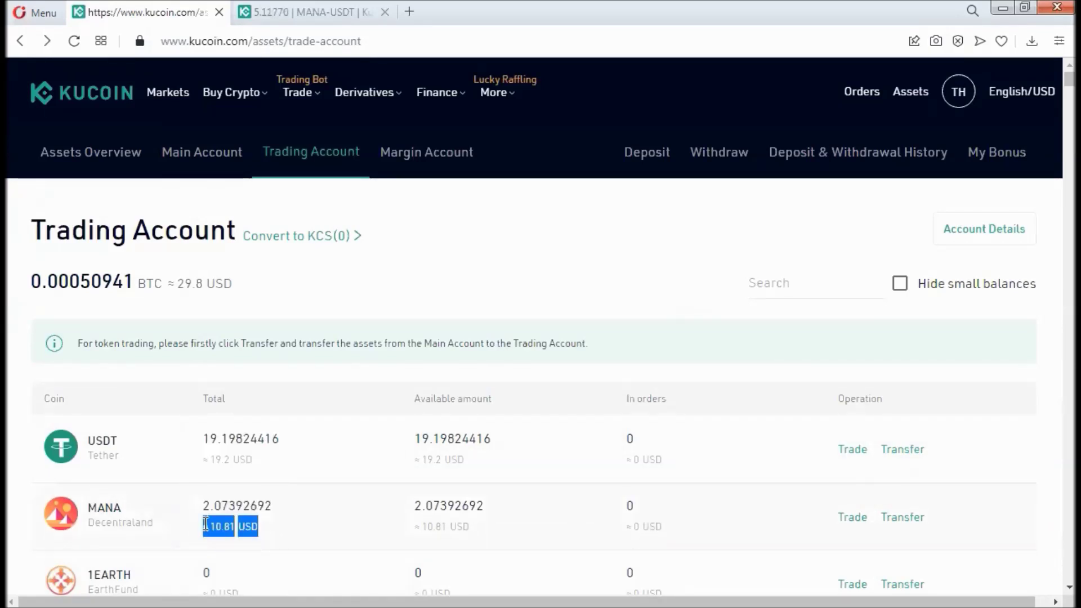
drag(275, 468, 208, 461)
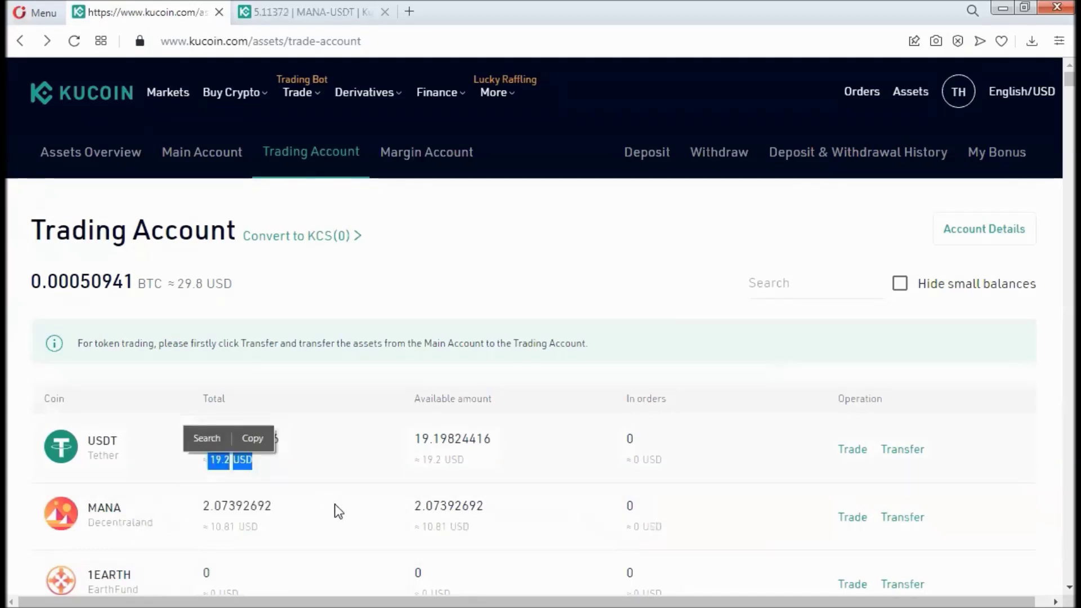
key(ctrl+Tab)
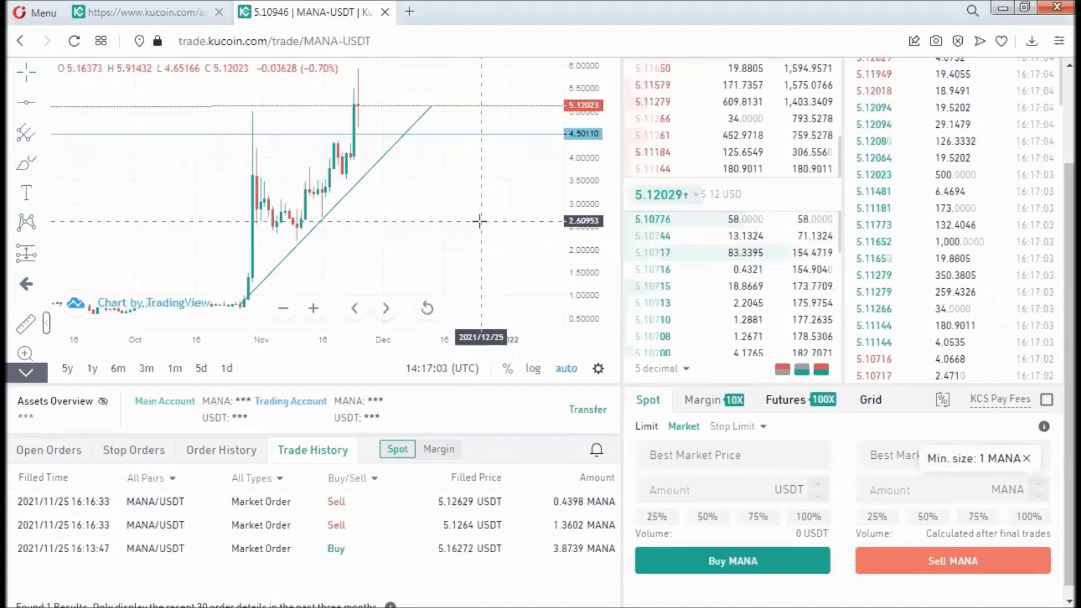
key(ctrl+Tab)
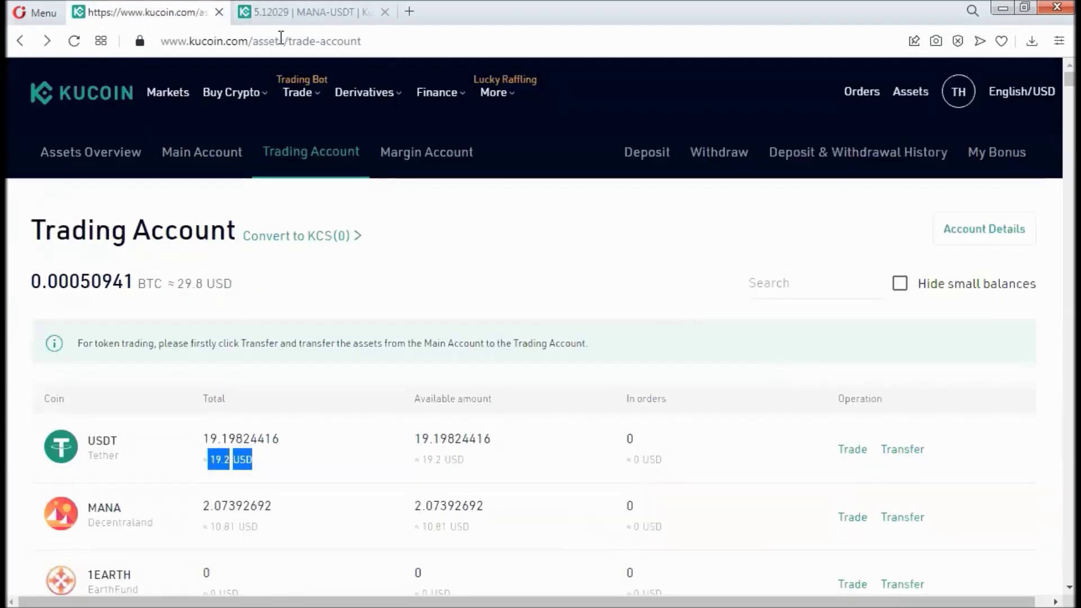
Step: Switch the trading page to the ETH/USDT pair and buy ETH for 10 USDT with a spot market order
click(302, 17)
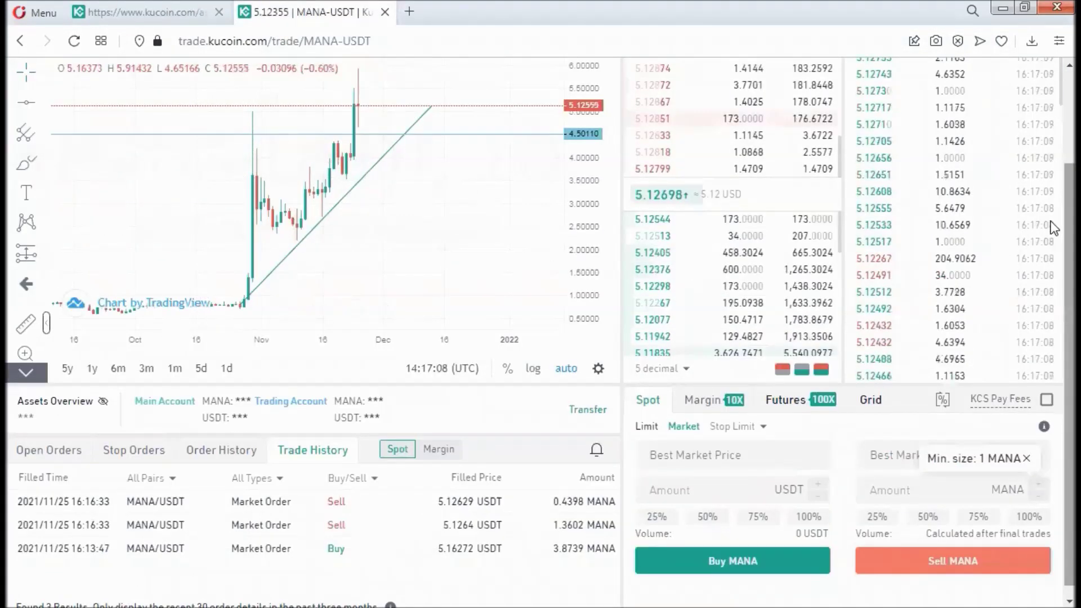
scroll(31, 288, up, 2)
click(107, 136)
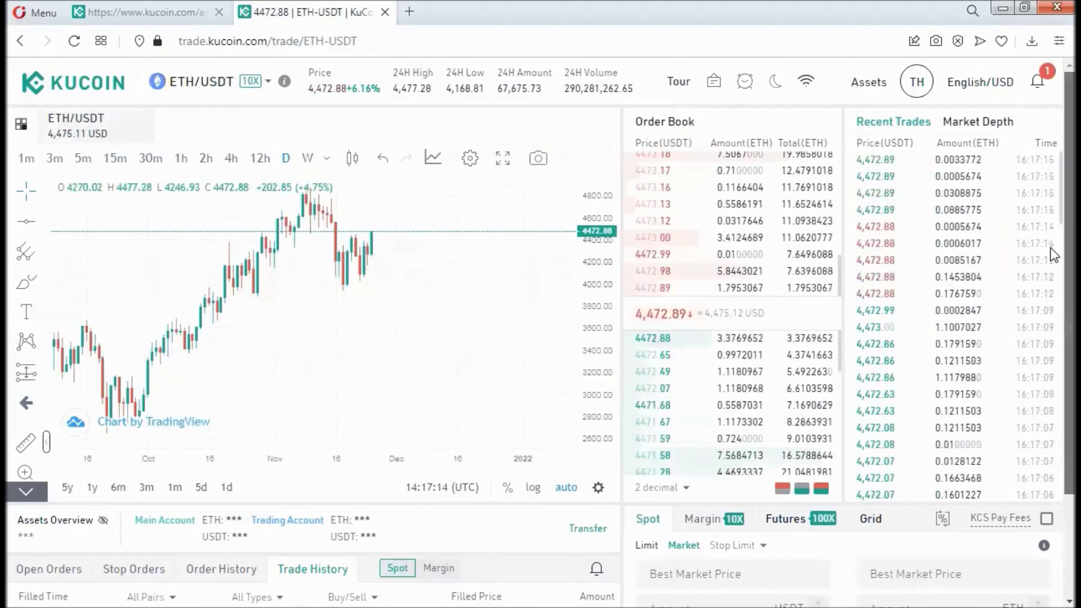
scroll(1053, 248, down, 2)
click(695, 494)
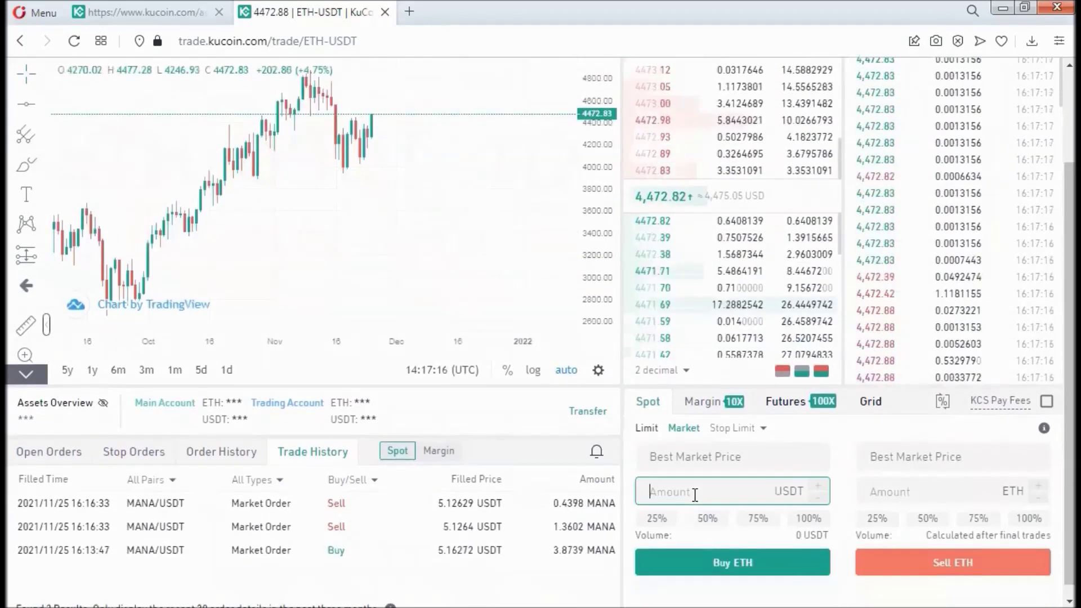
text(10)
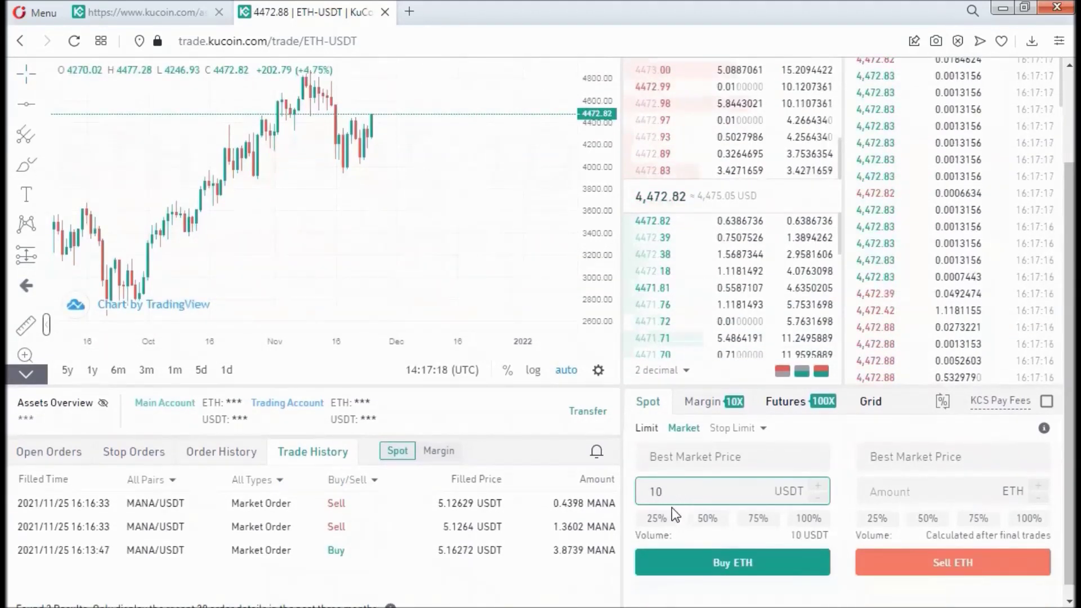
click(716, 561)
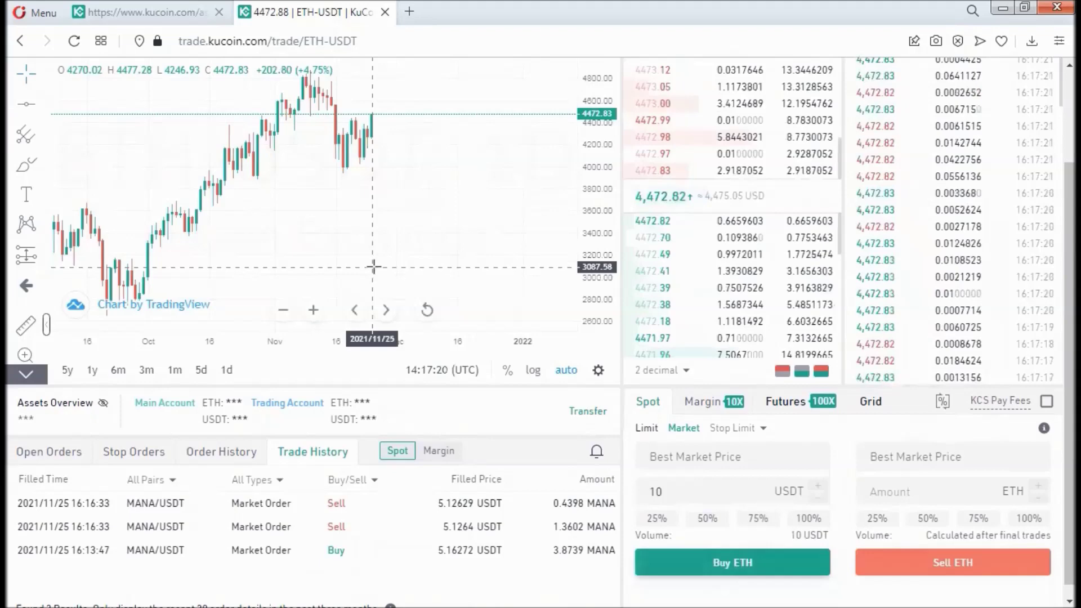
scroll(1053, 288, up, 1)
scroll(1053, 287, up, 2)
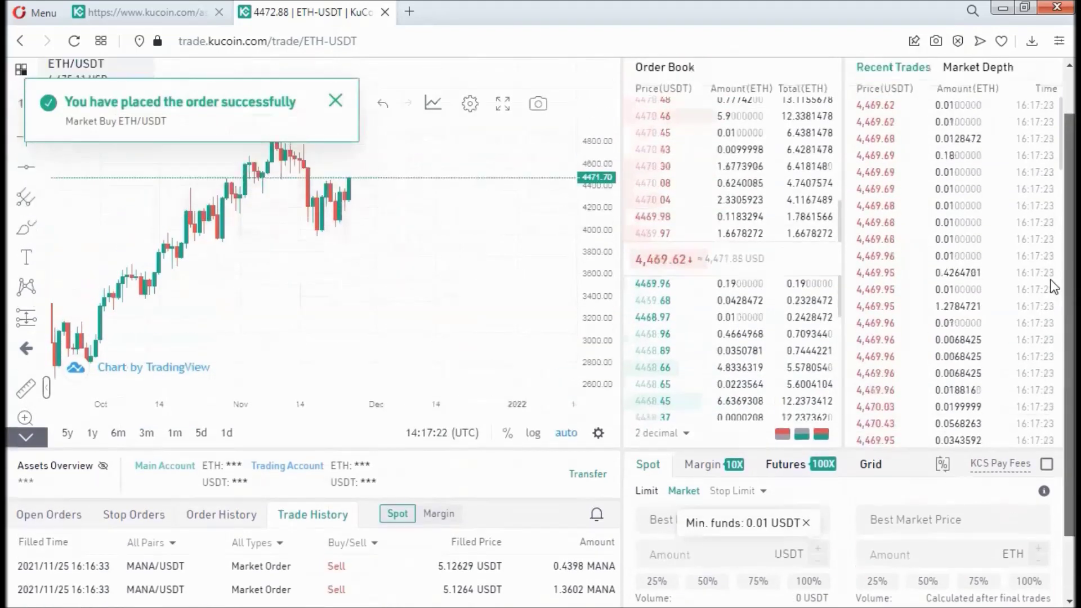
Step: Examine the USD values of the ETH and MANA holdings in the trading account
click(137, 12)
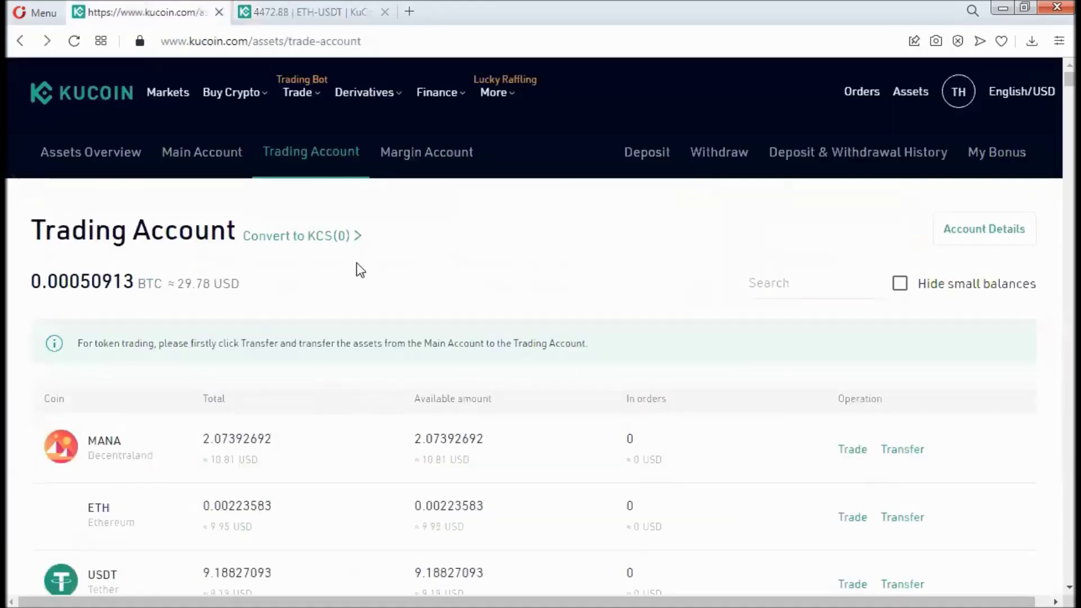
scroll(359, 268, down, 2)
drag(263, 444, 205, 442)
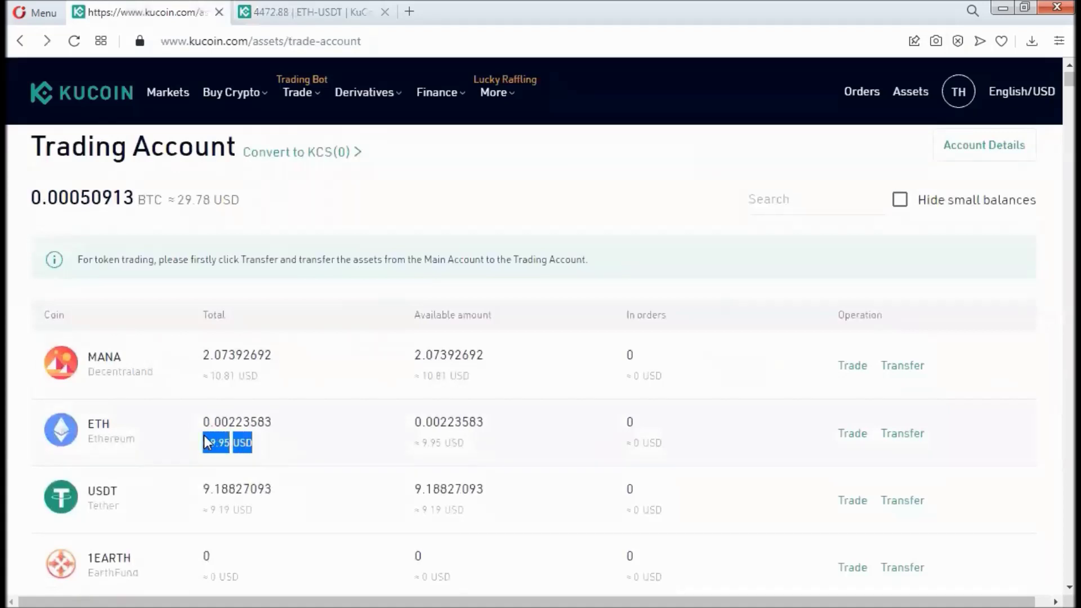
drag(273, 378, 205, 376)
click(270, 386)
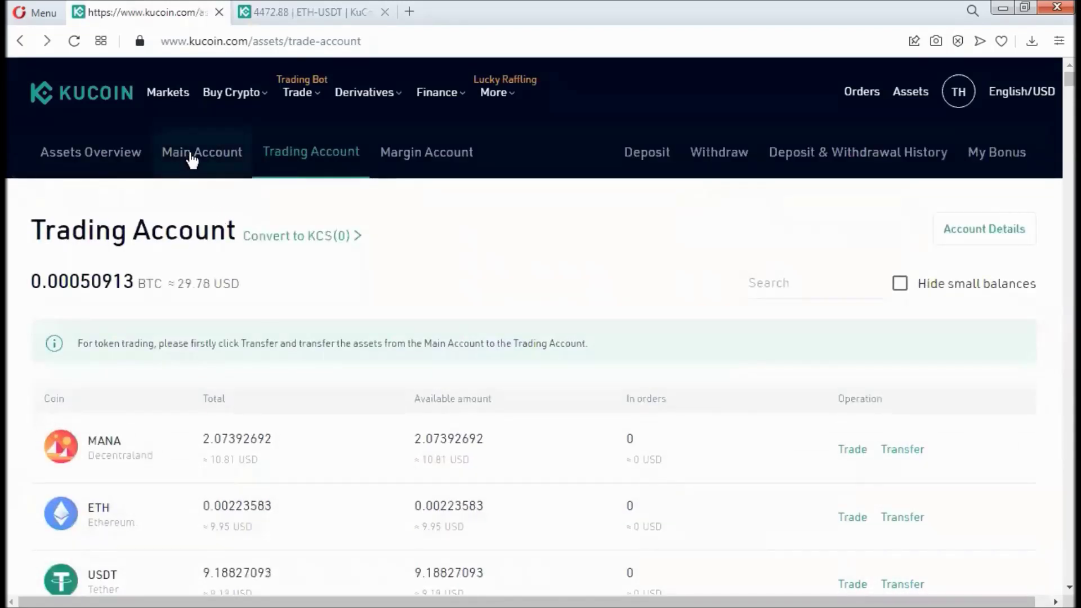
Step: Compare the main account's balances with the trading account's and take another look at the ETH/USDT trading page
click(198, 160)
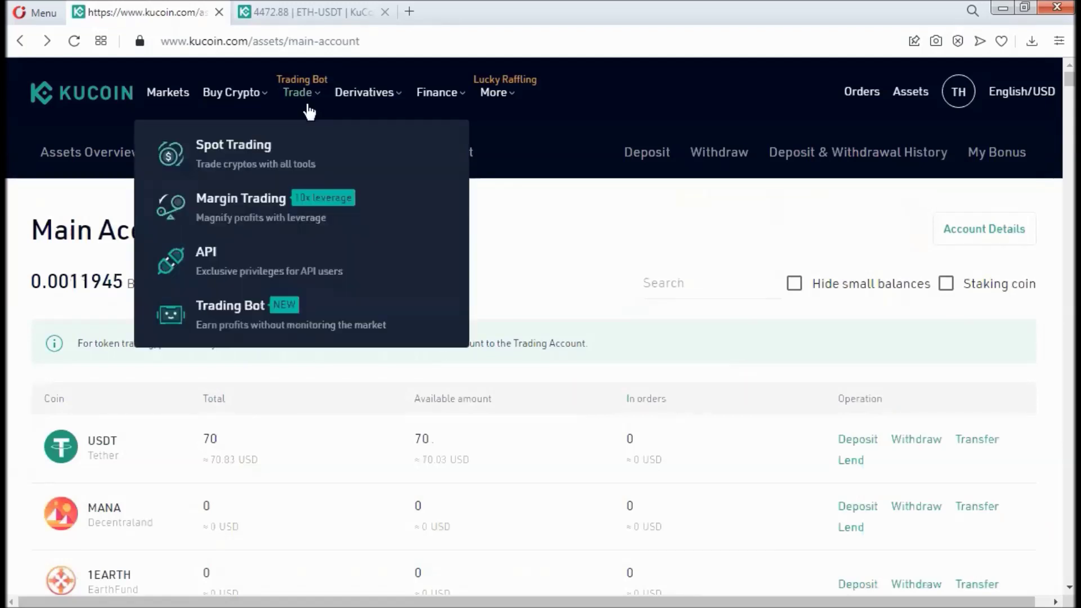
click(302, 181)
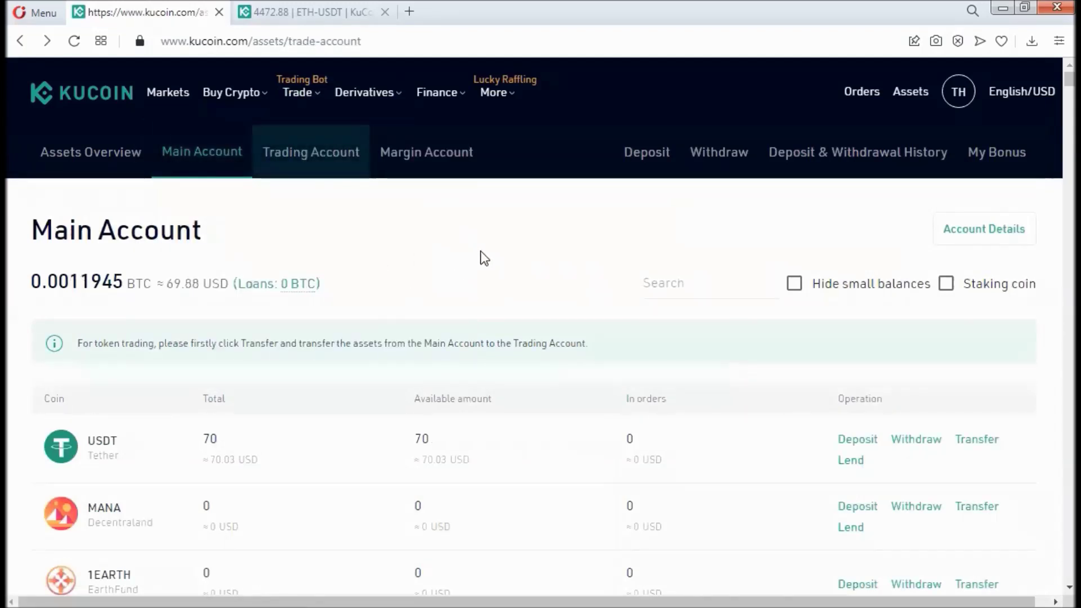
click(310, 12)
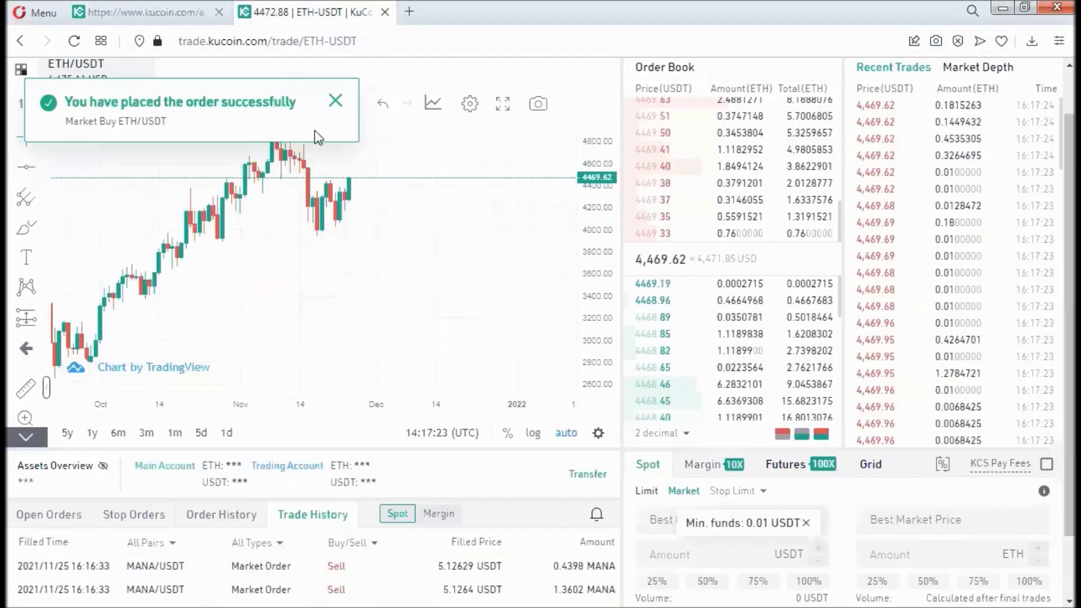
scroll(1055, 304, up, 1)
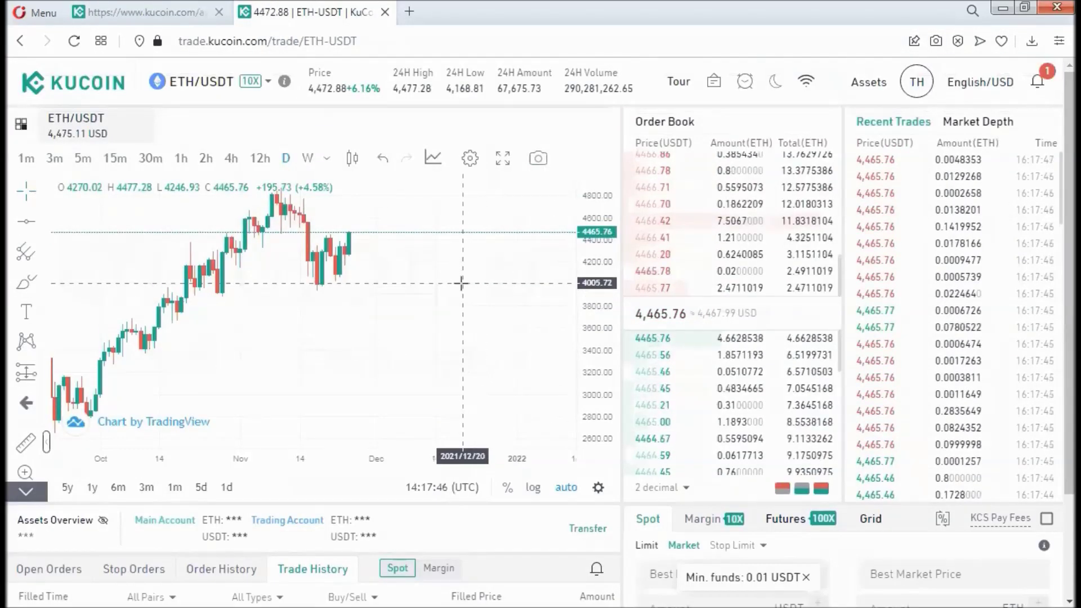
click(215, 25)
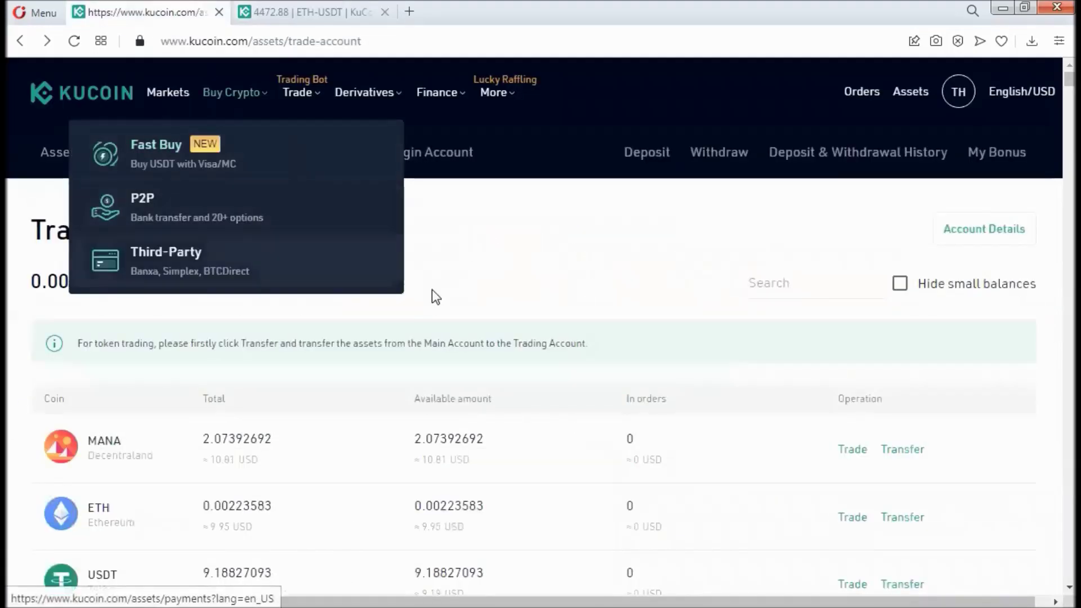